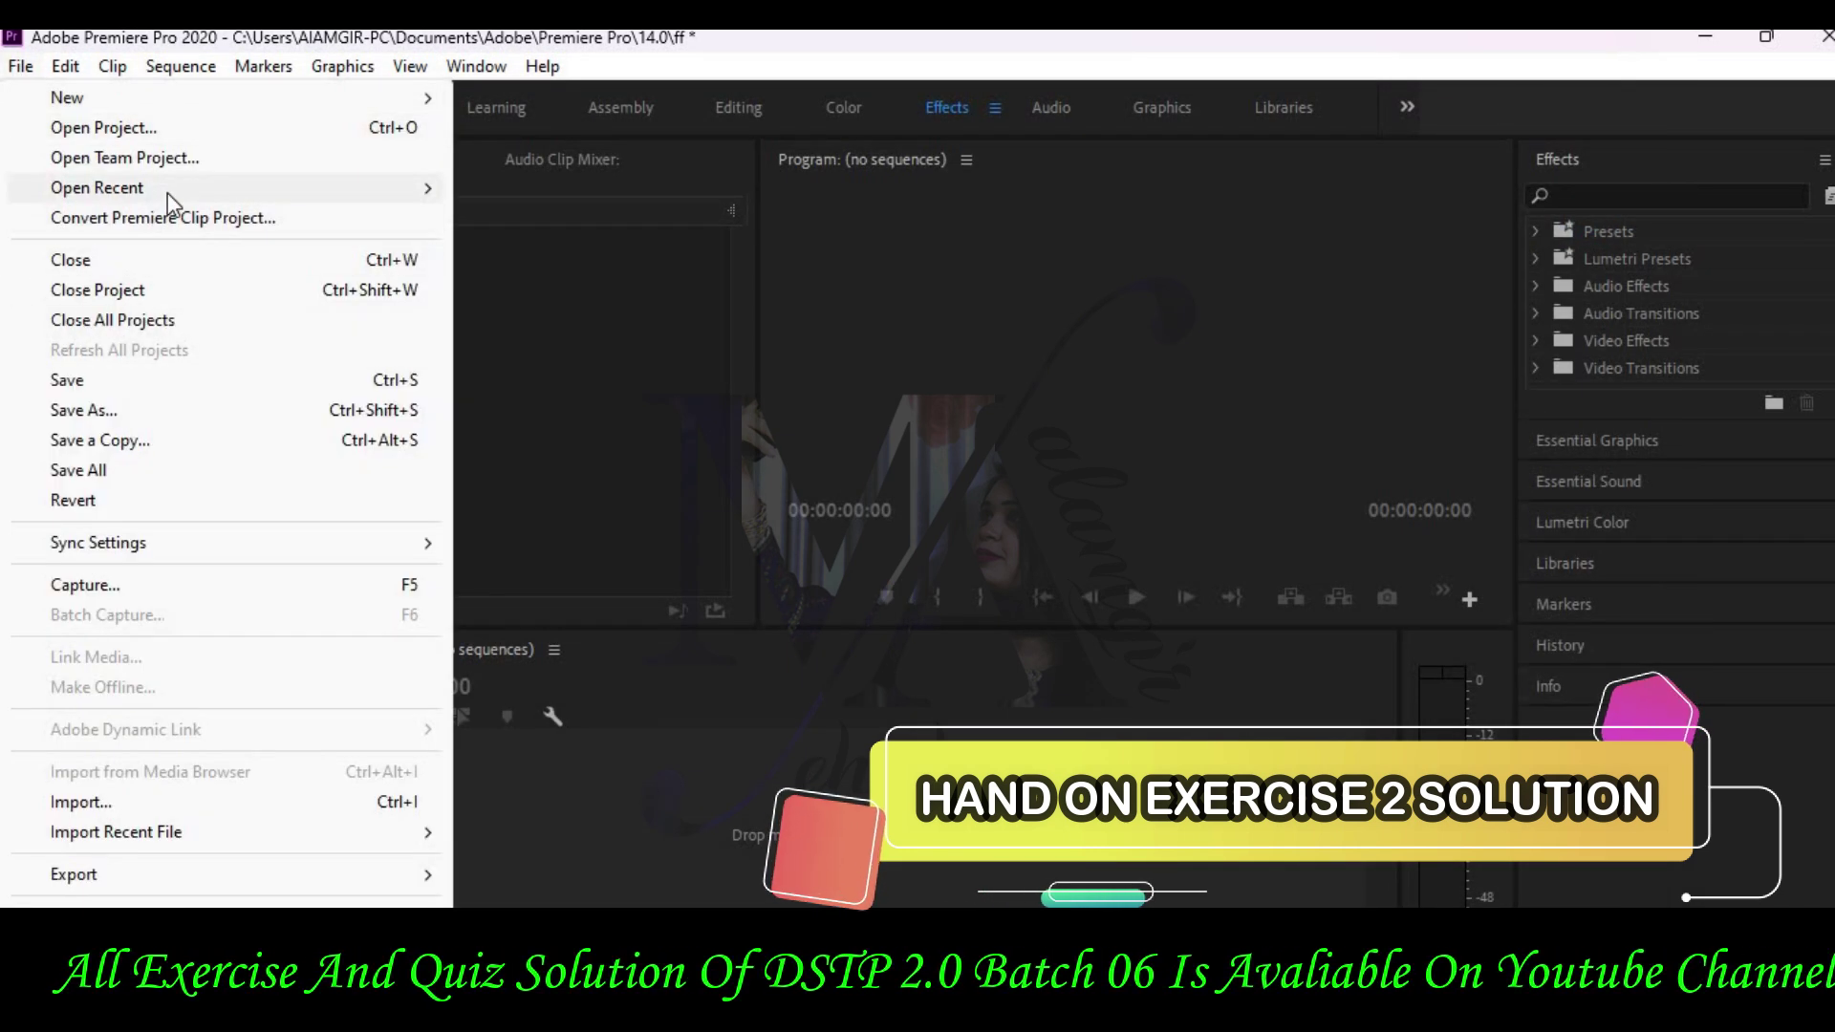
Step: Import the recent exploring-autumn-woods-young-travelers-solo-backpacking-adventure-SBV-346679425-HD video and place it on the timeline at the sequence start
click(439, 185)
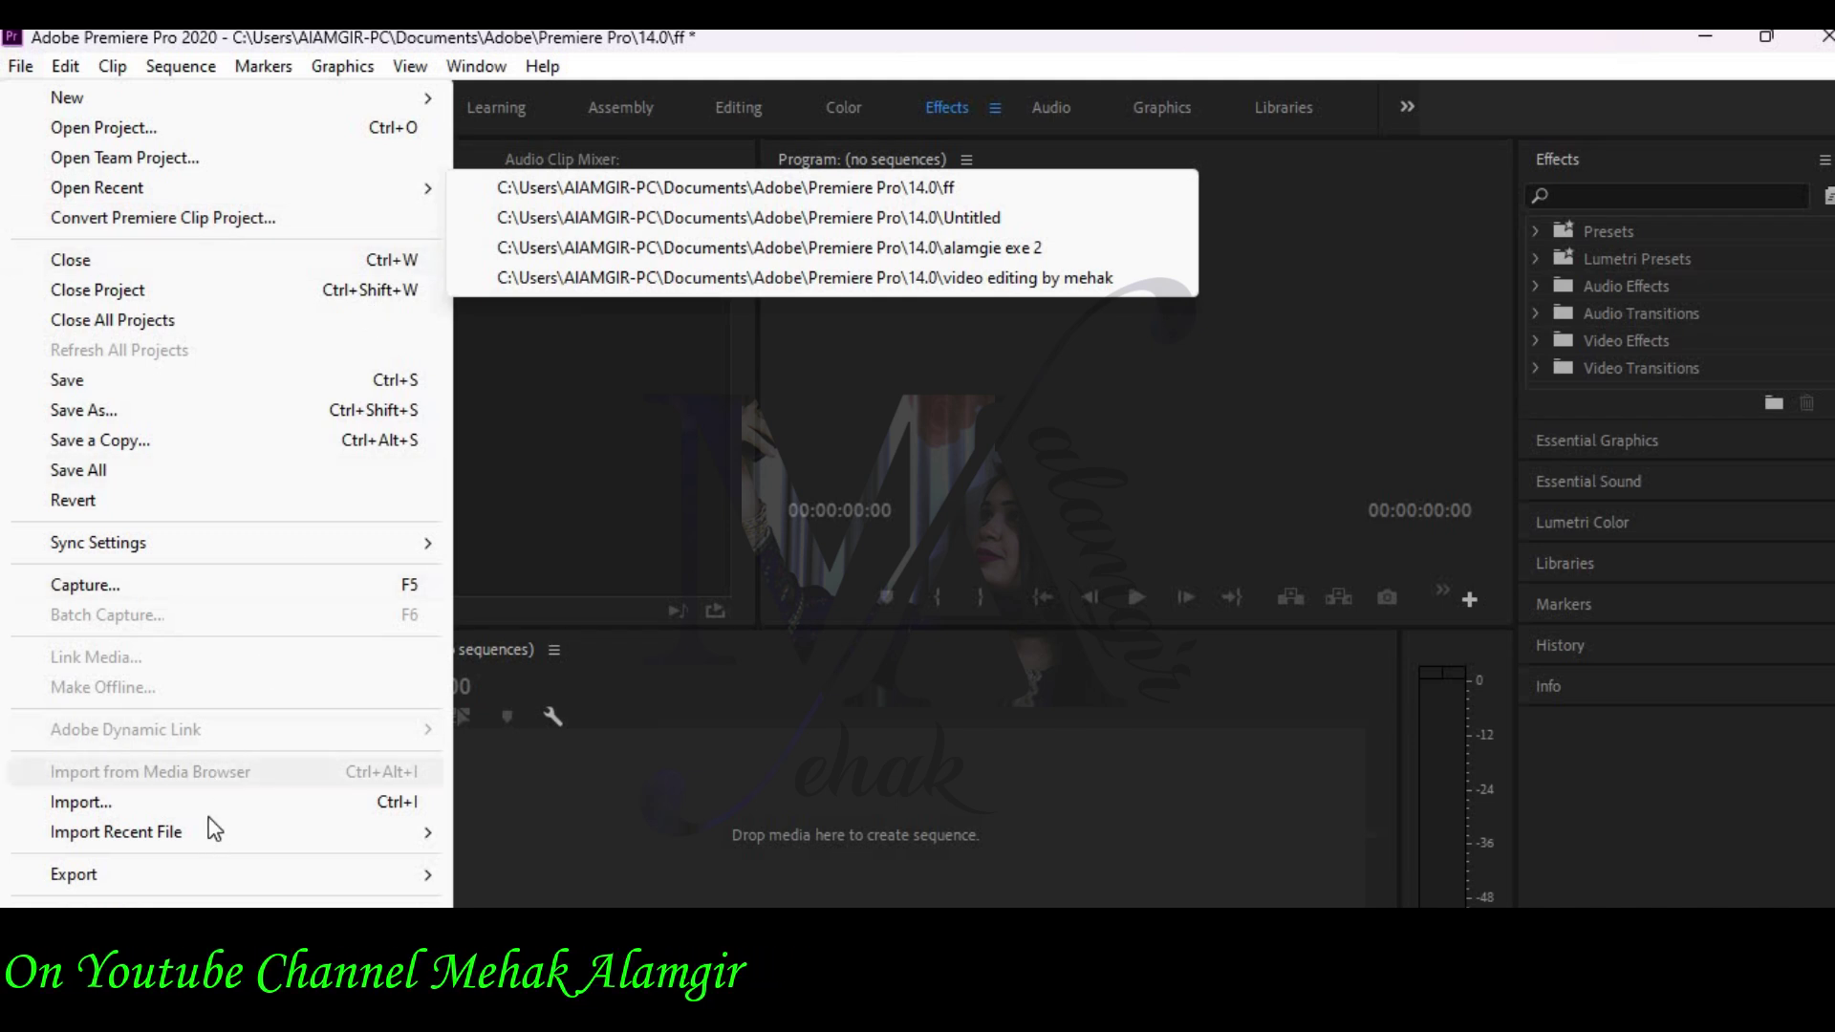
mouse_move(432, 831)
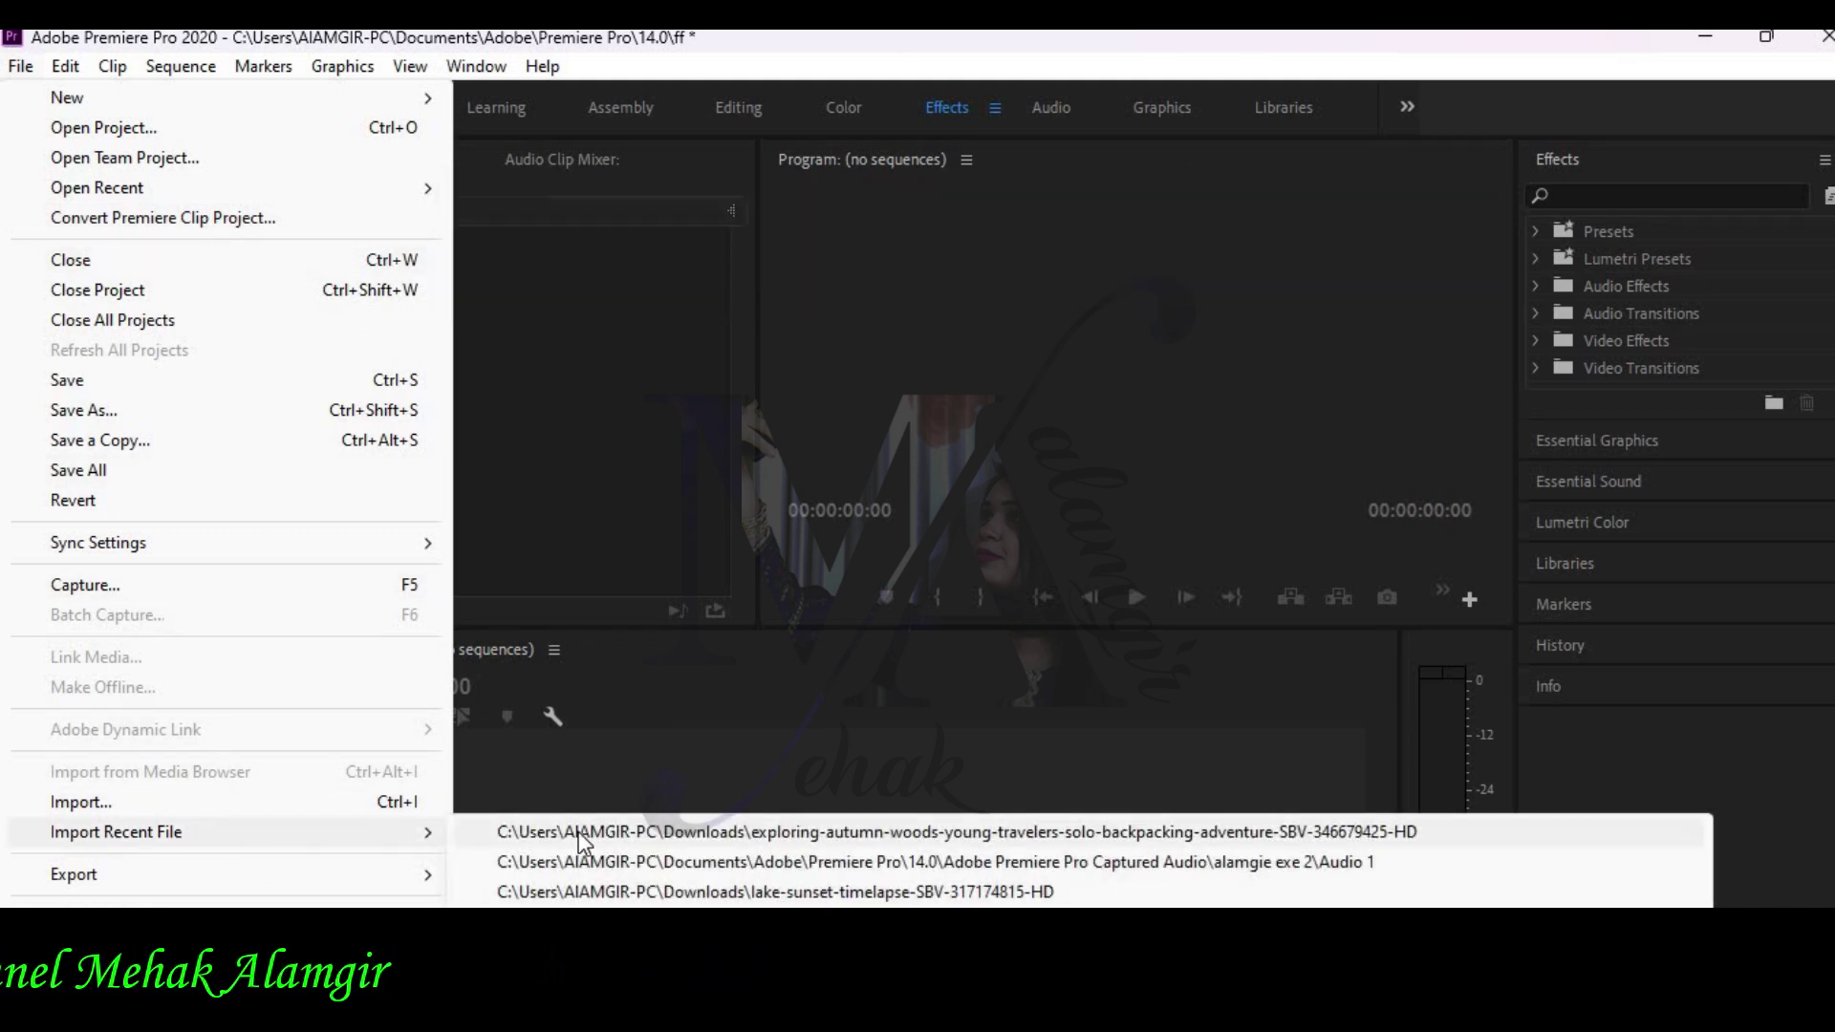
click(726, 834)
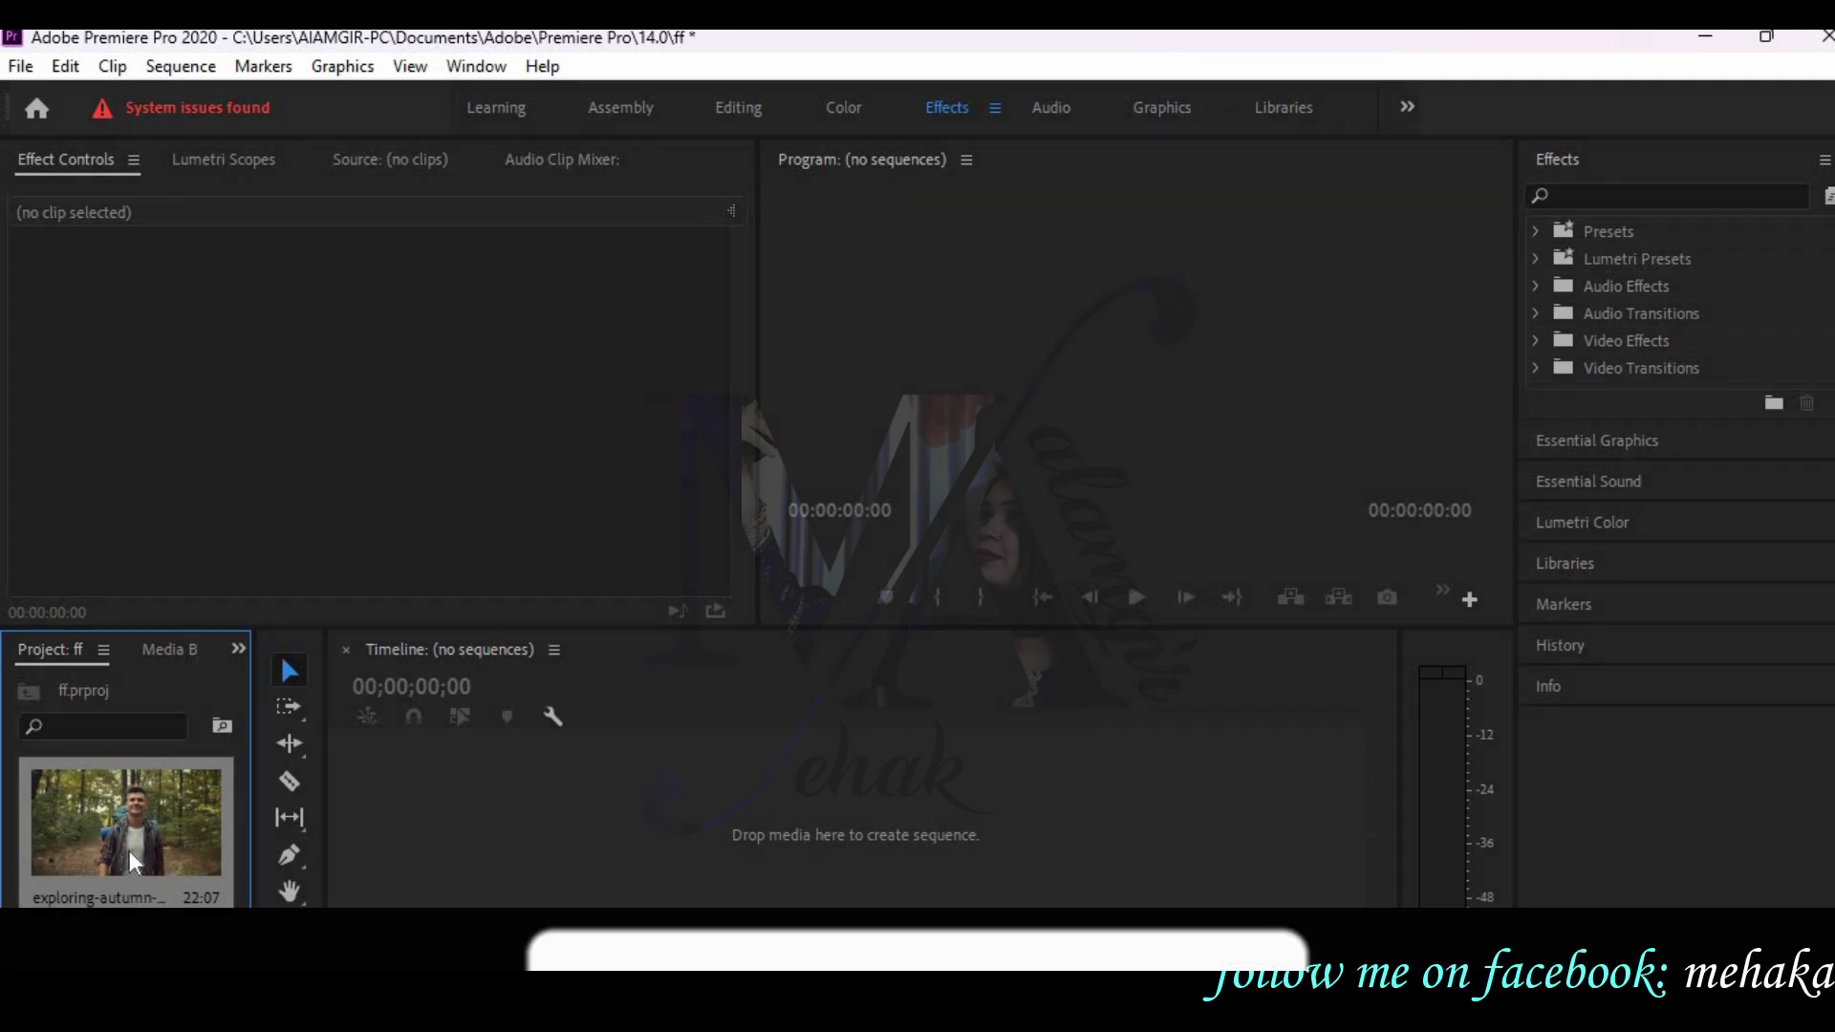
drag(129, 851, 364, 852)
key(backslash)
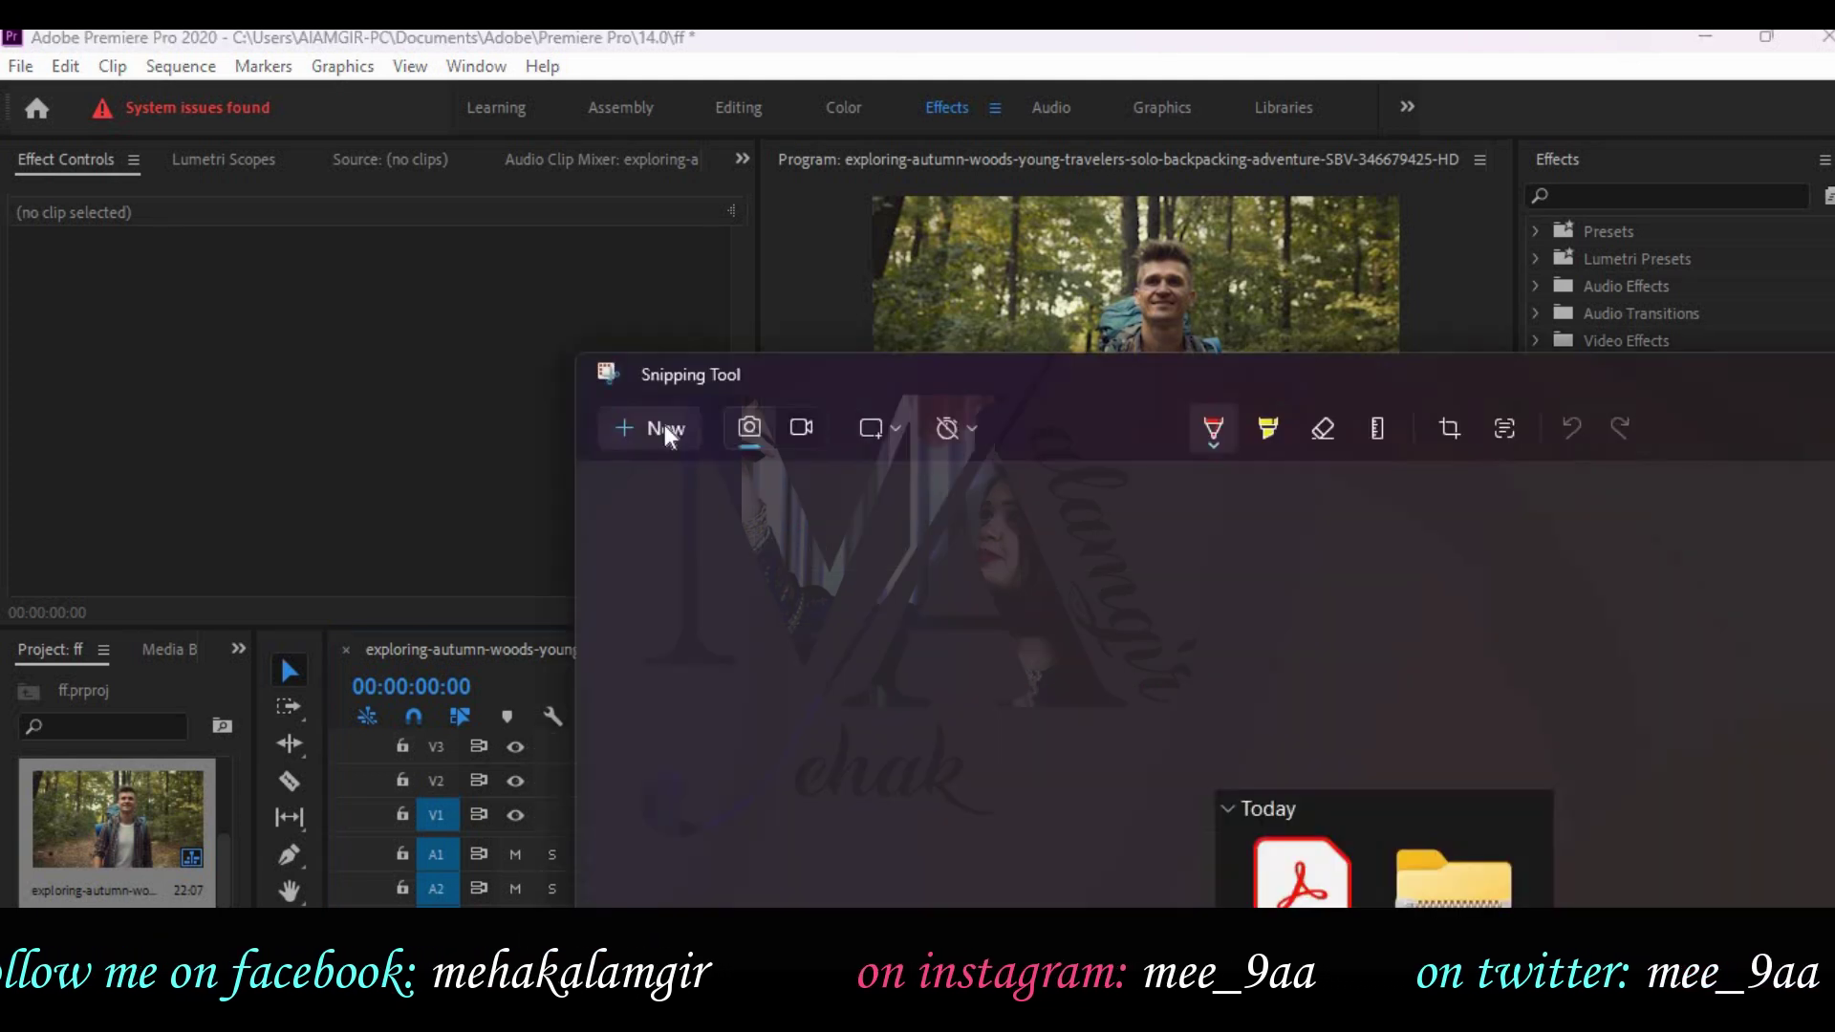
Step: Capture the whole Premiere Pro window with Snipping Tool and paste it into the Word document below the import instruction
click(663, 426)
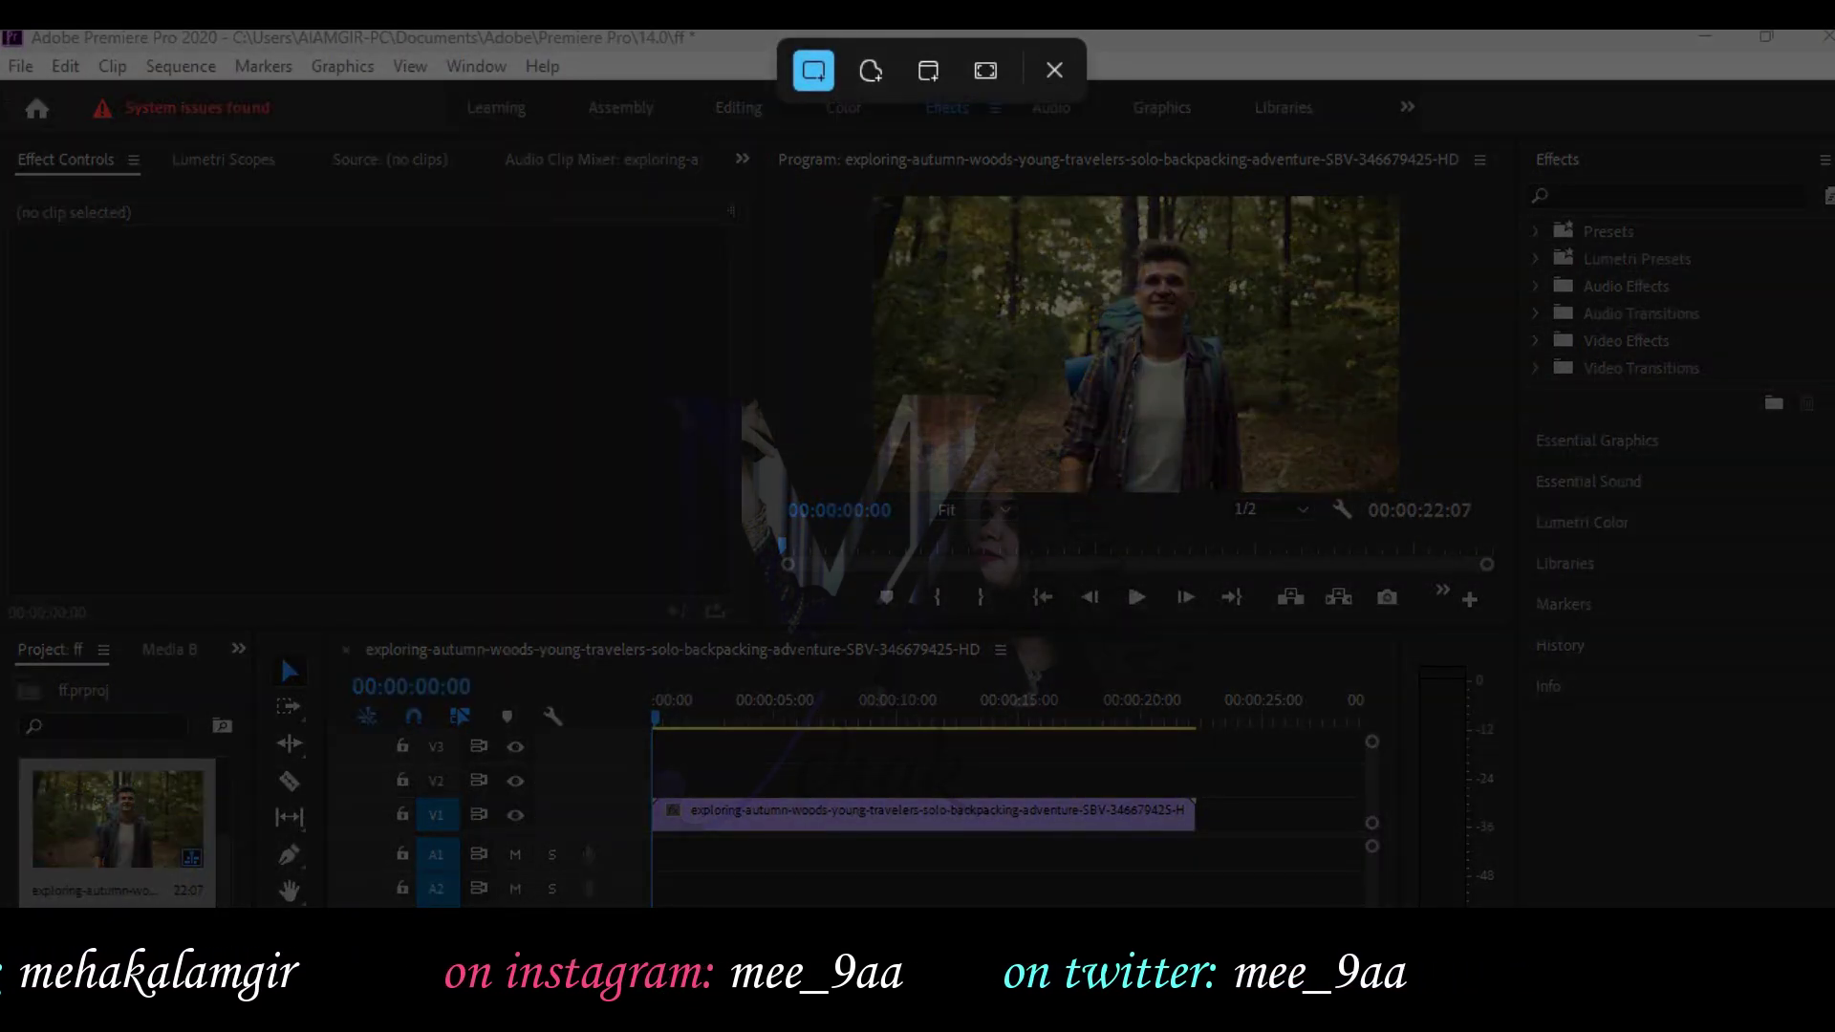
drag(6, 28, 1821, 909)
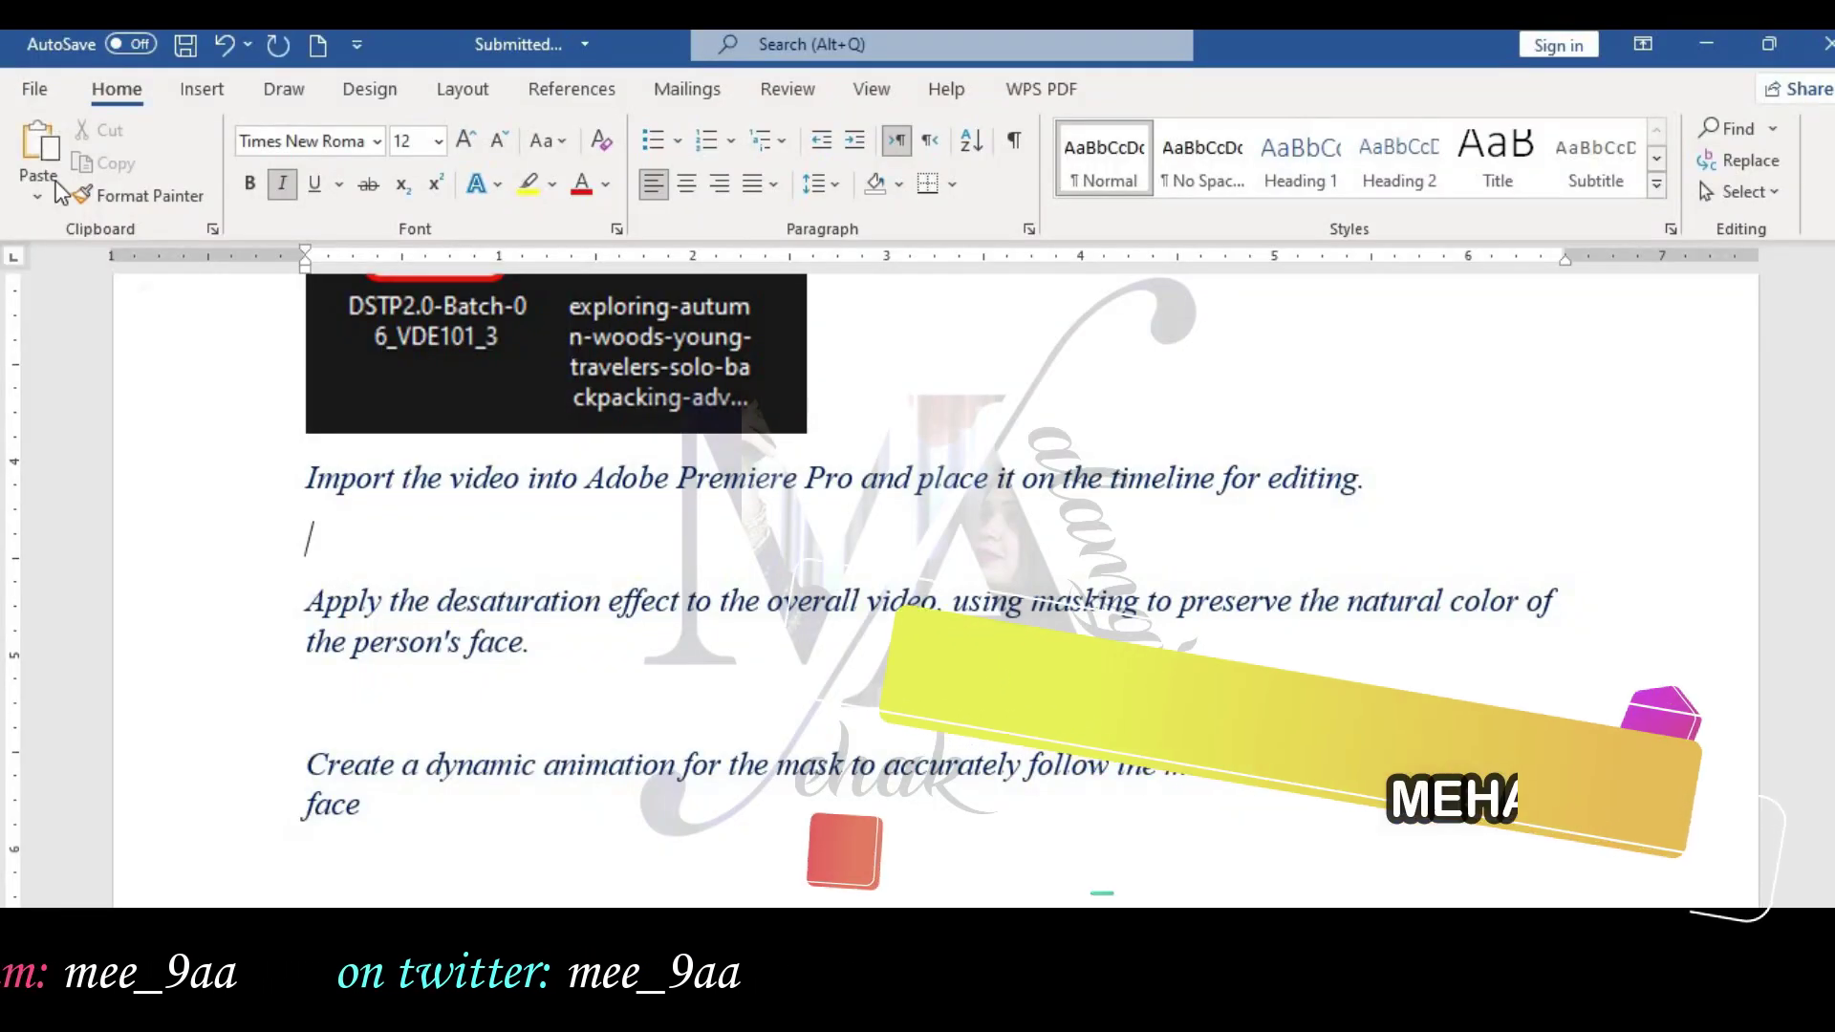
key(ctrl+v)
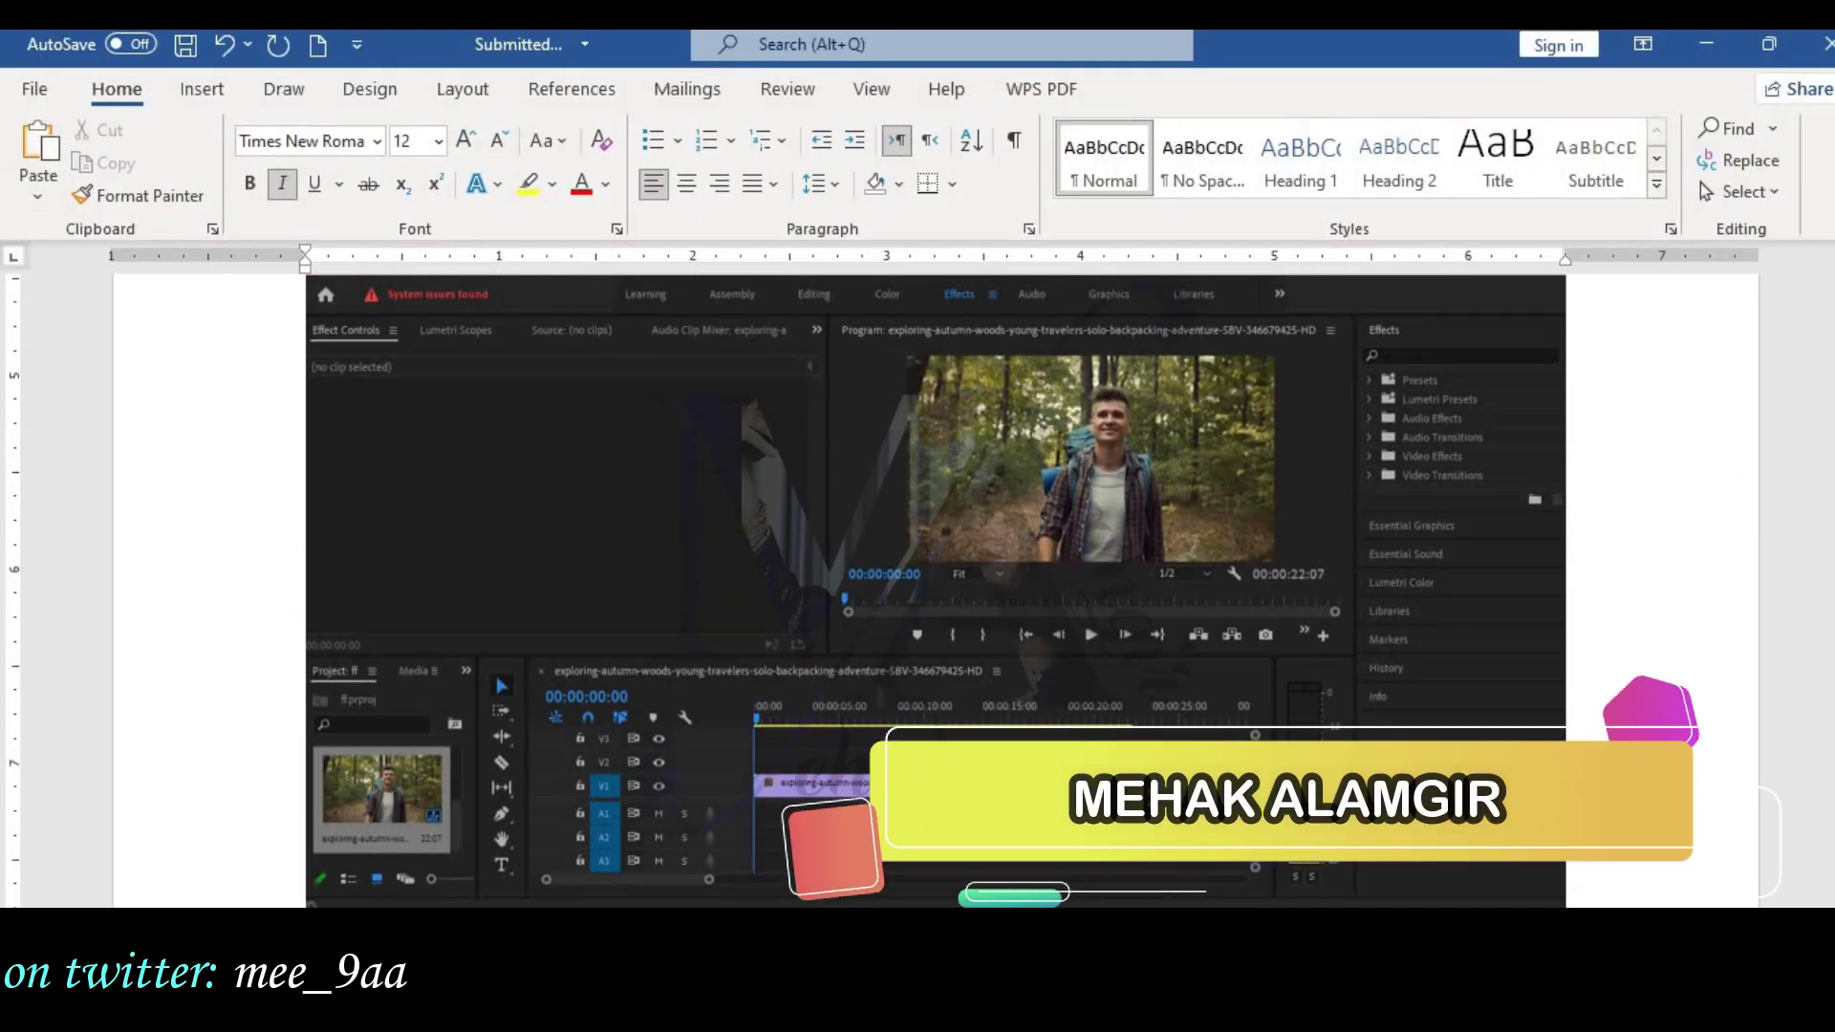
scroll(937, 573, down, 5)
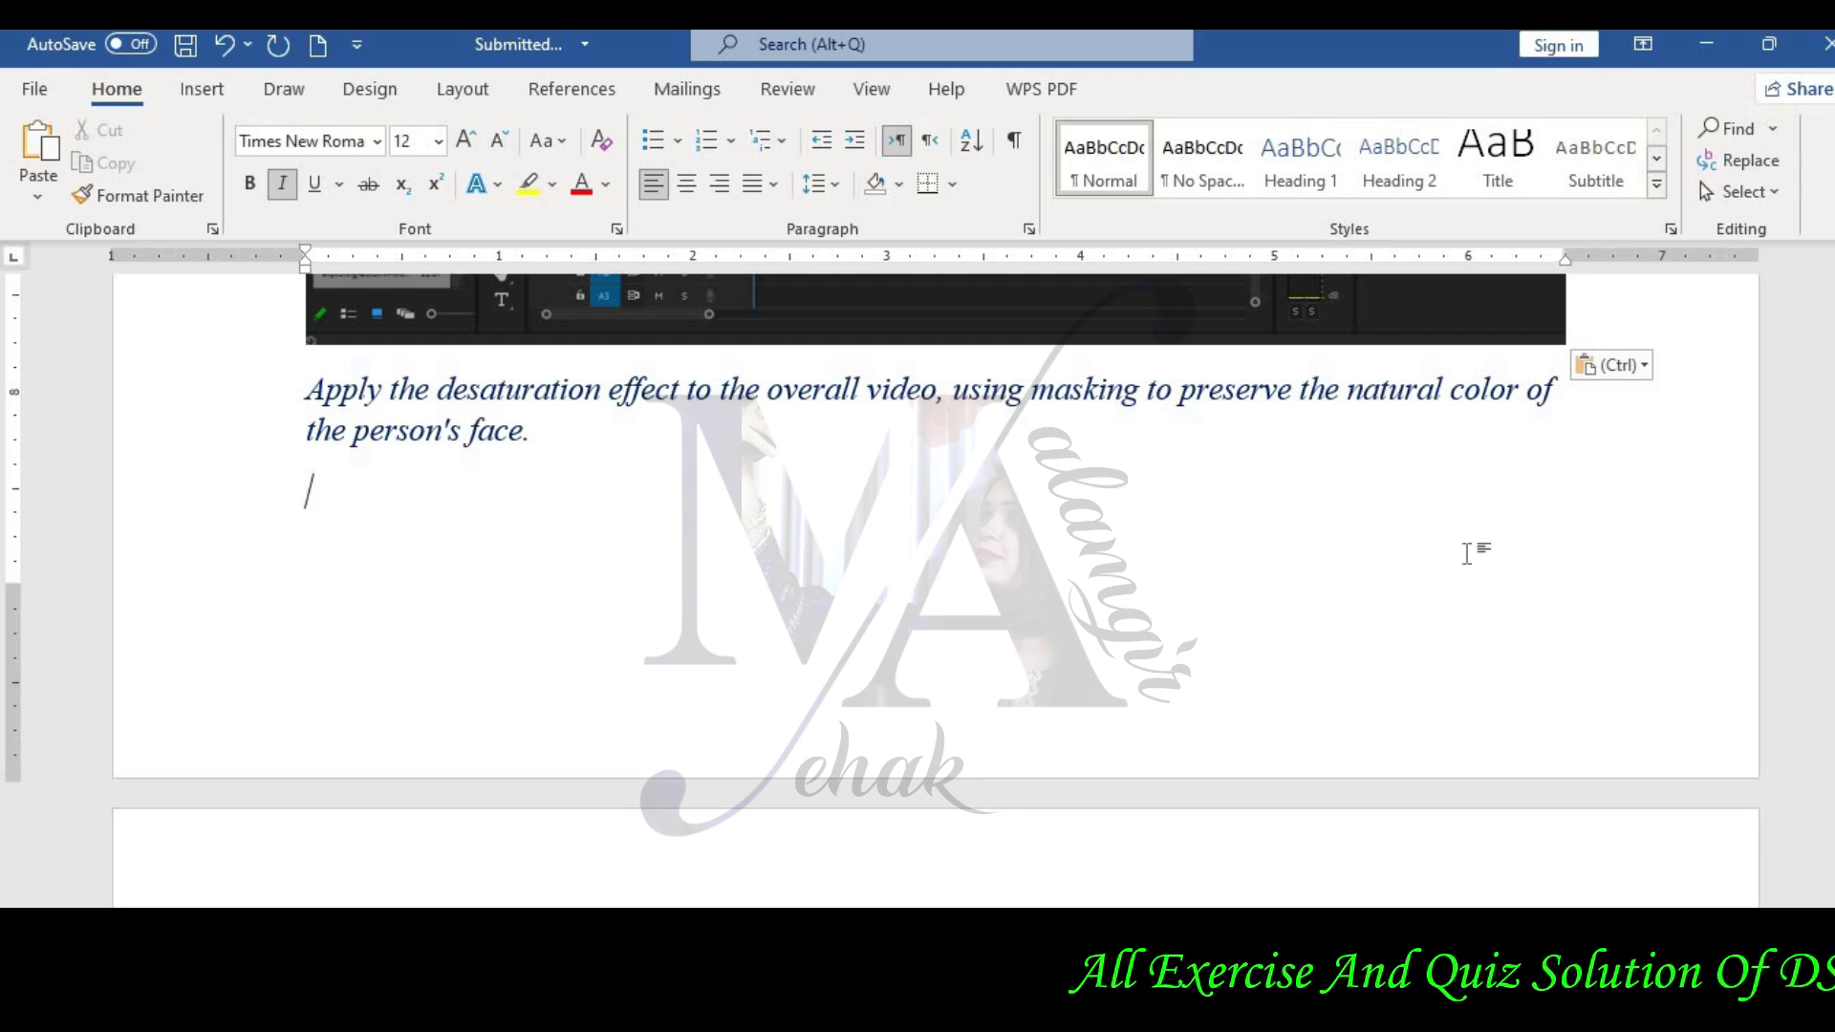
Step: Switch to Premiere Pro, search the effects for "color" and apply Color Pass to the video clip on V1
key(alt+Tab)
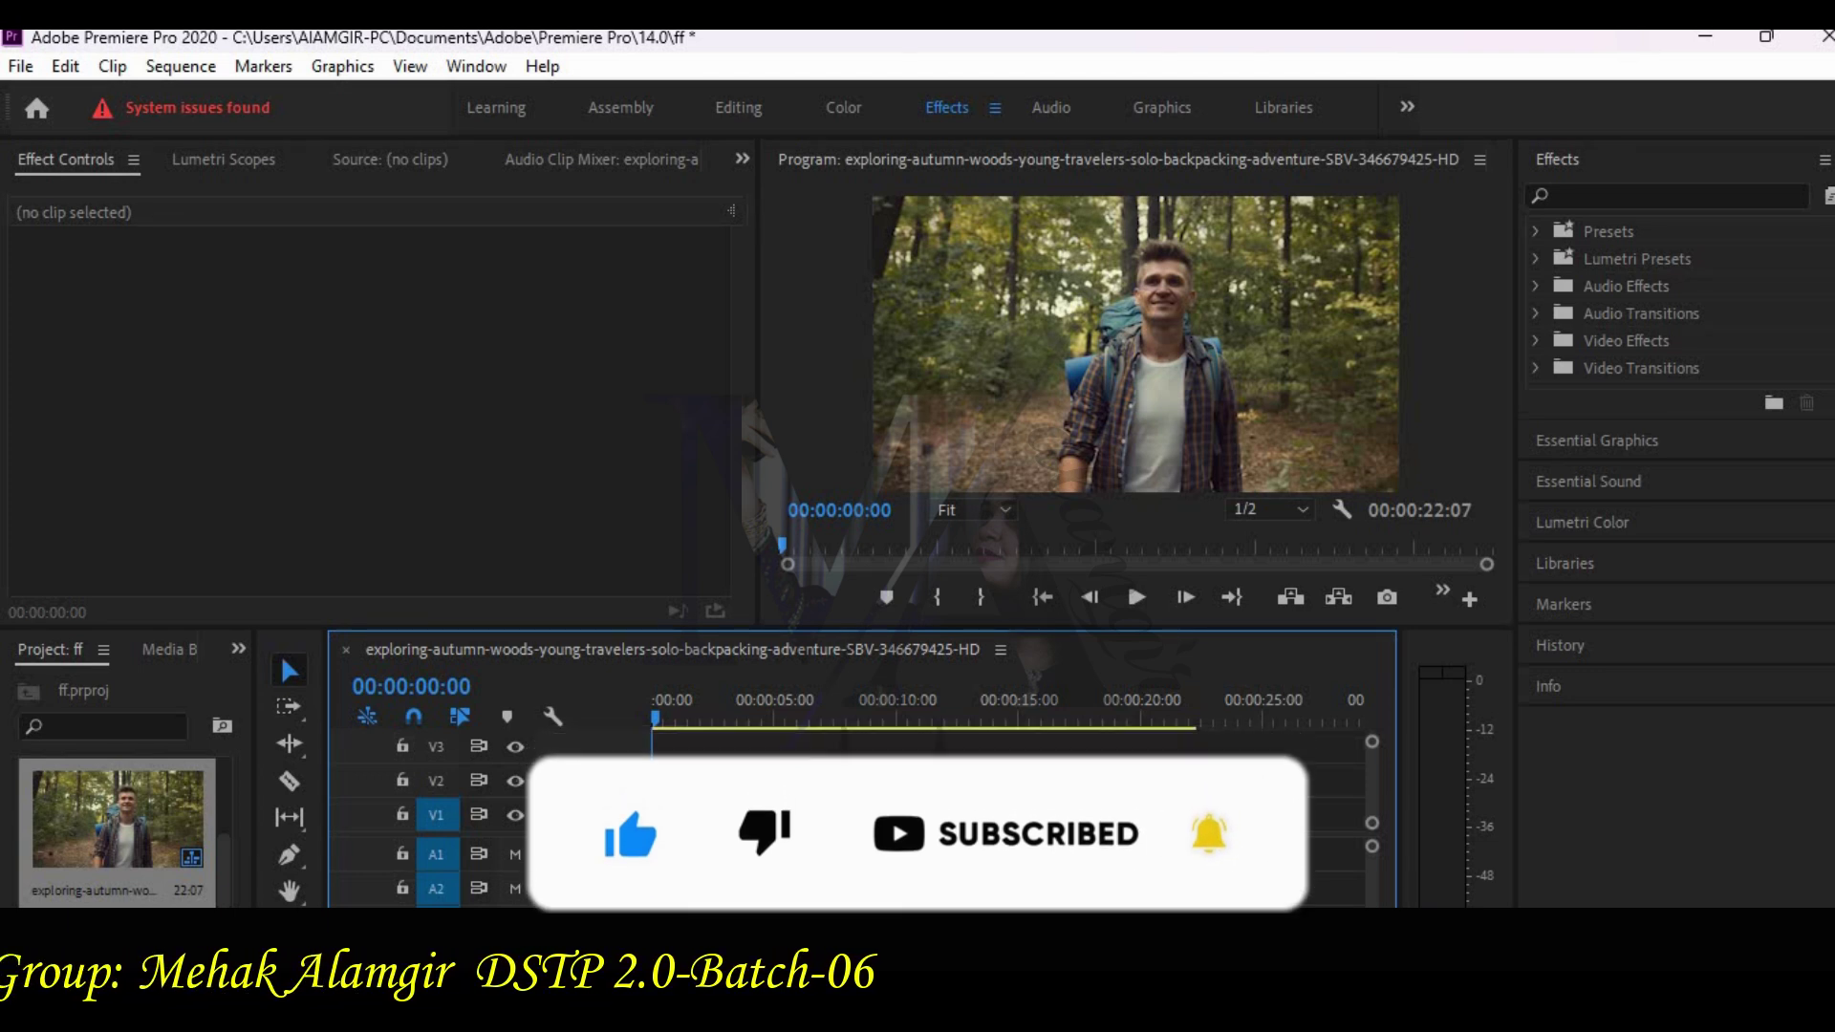
click(1672, 189)
text(c)
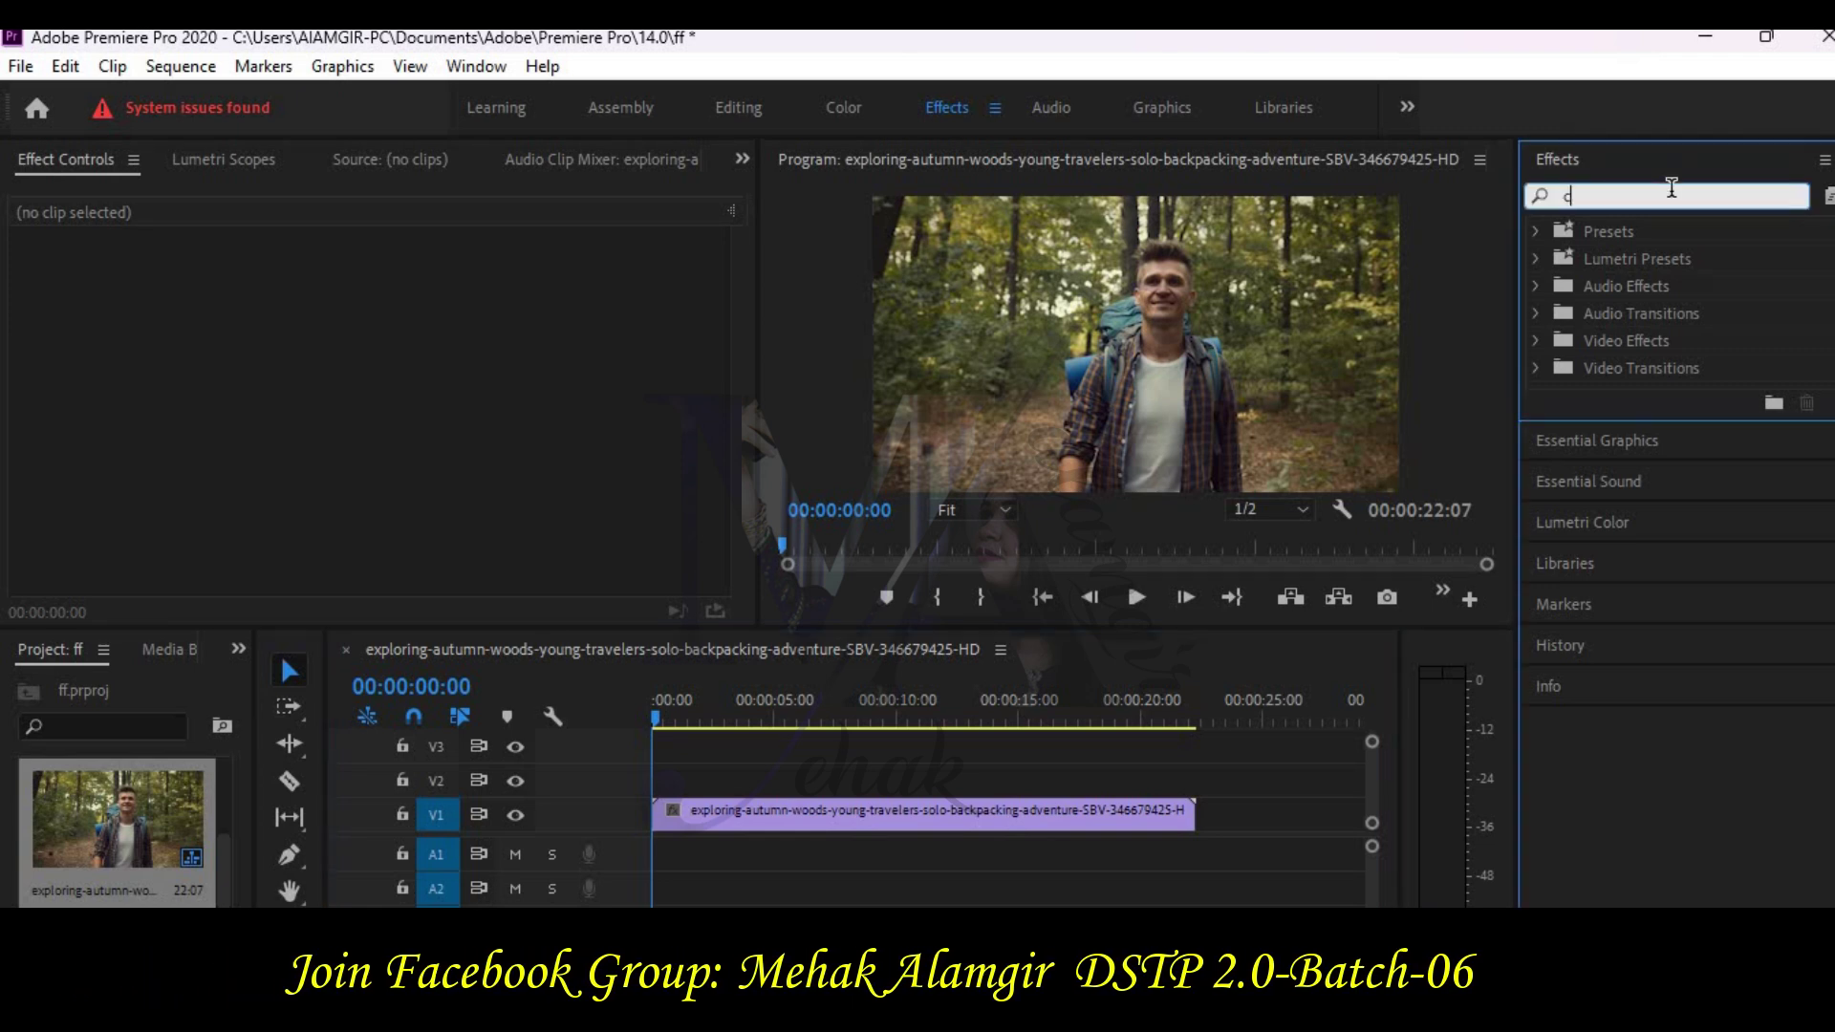
text(olor)
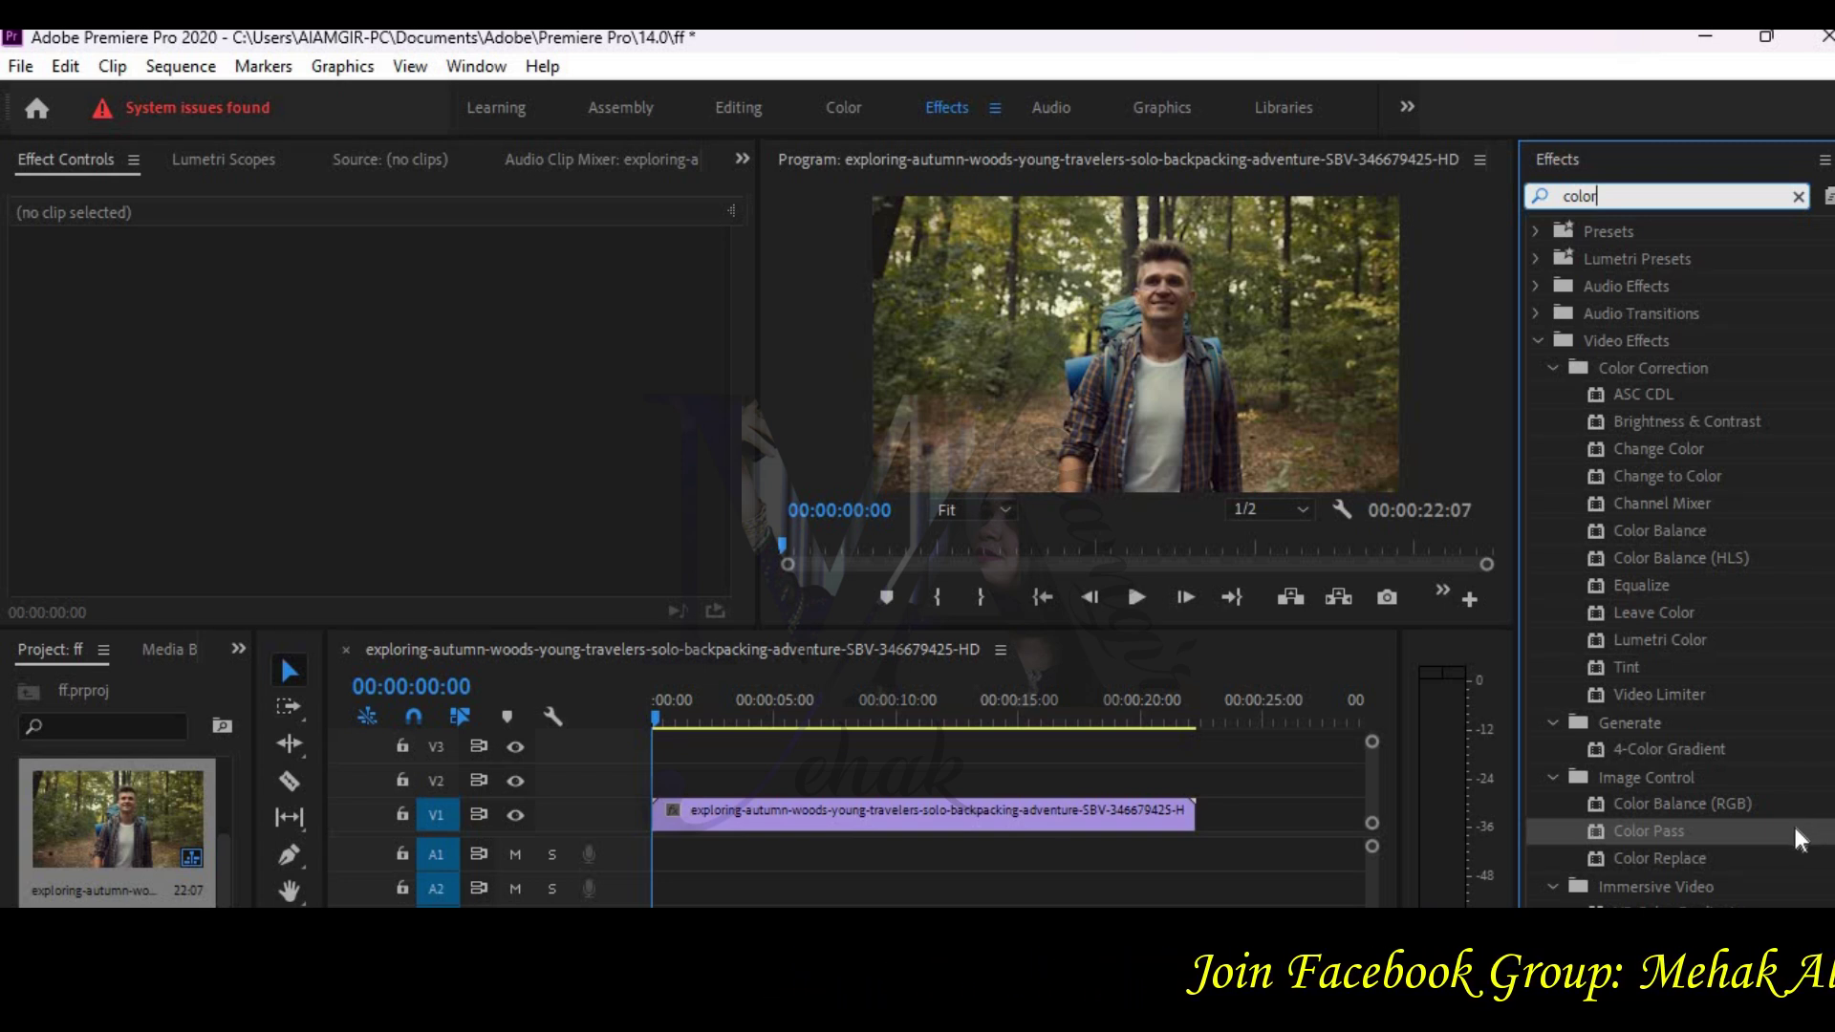
drag(1815, 844, 1544, 842)
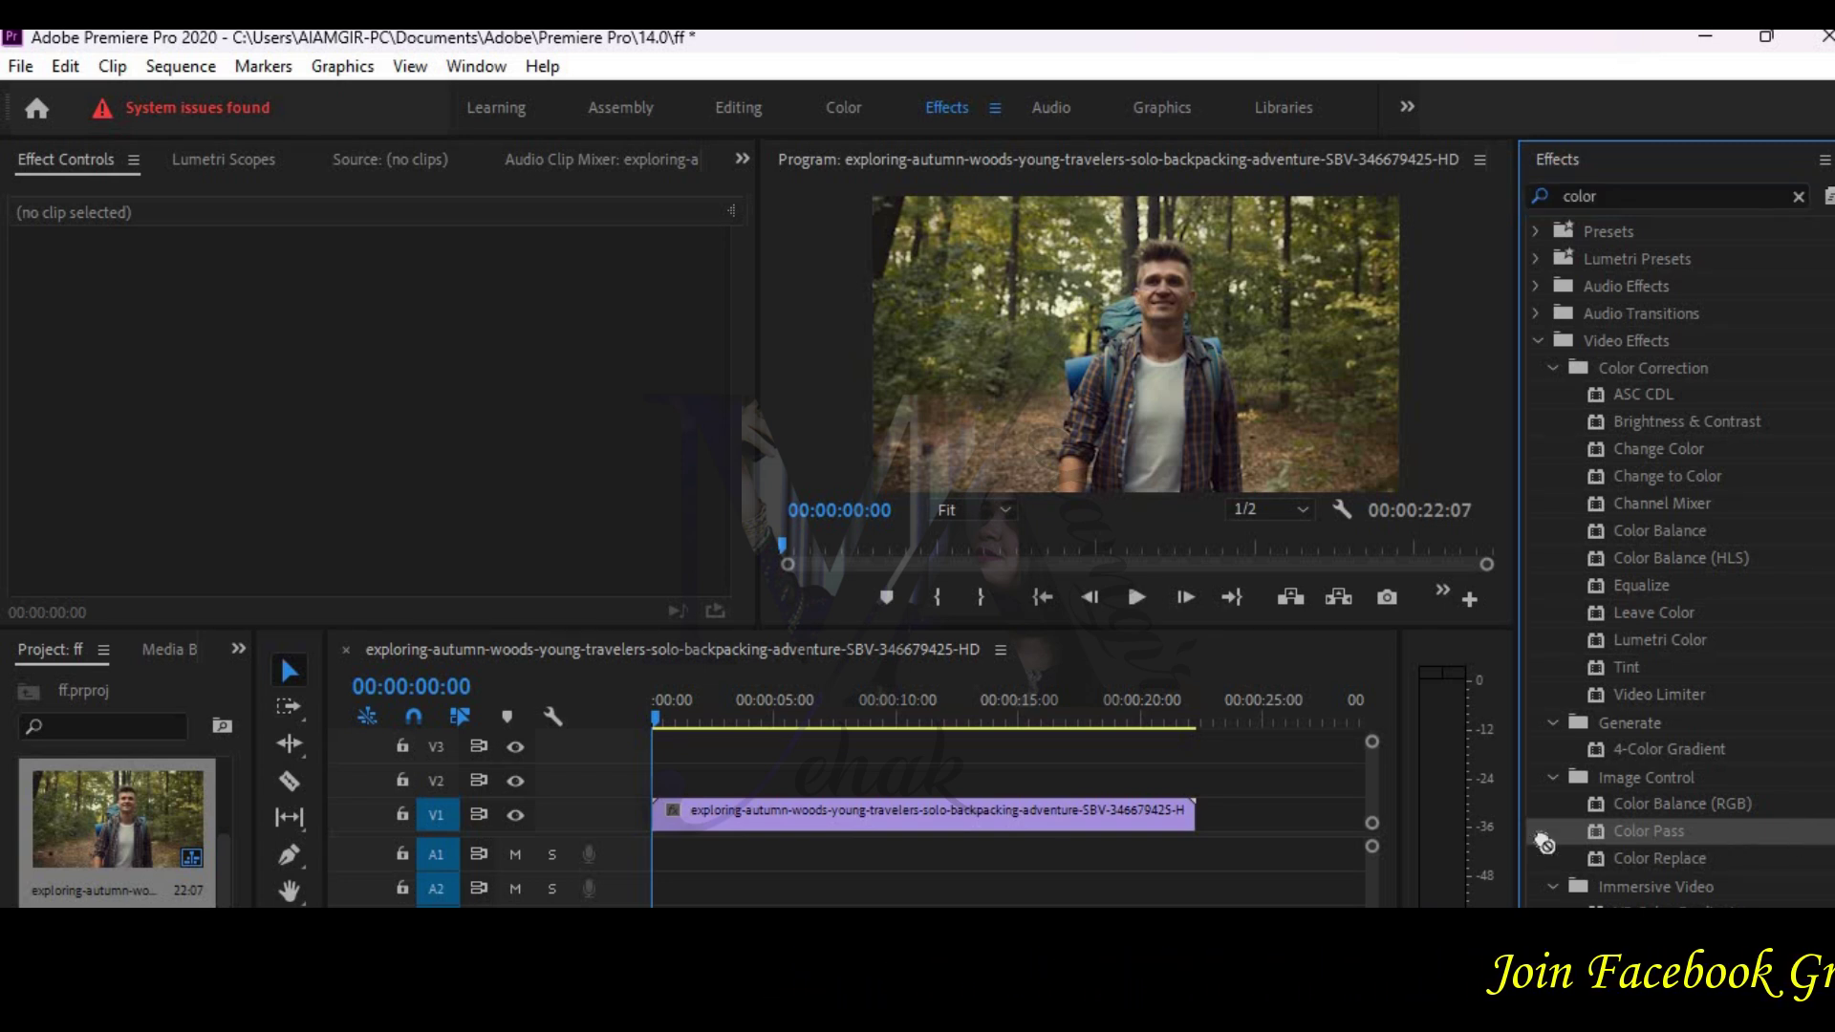
drag(1162, 840, 1163, 840)
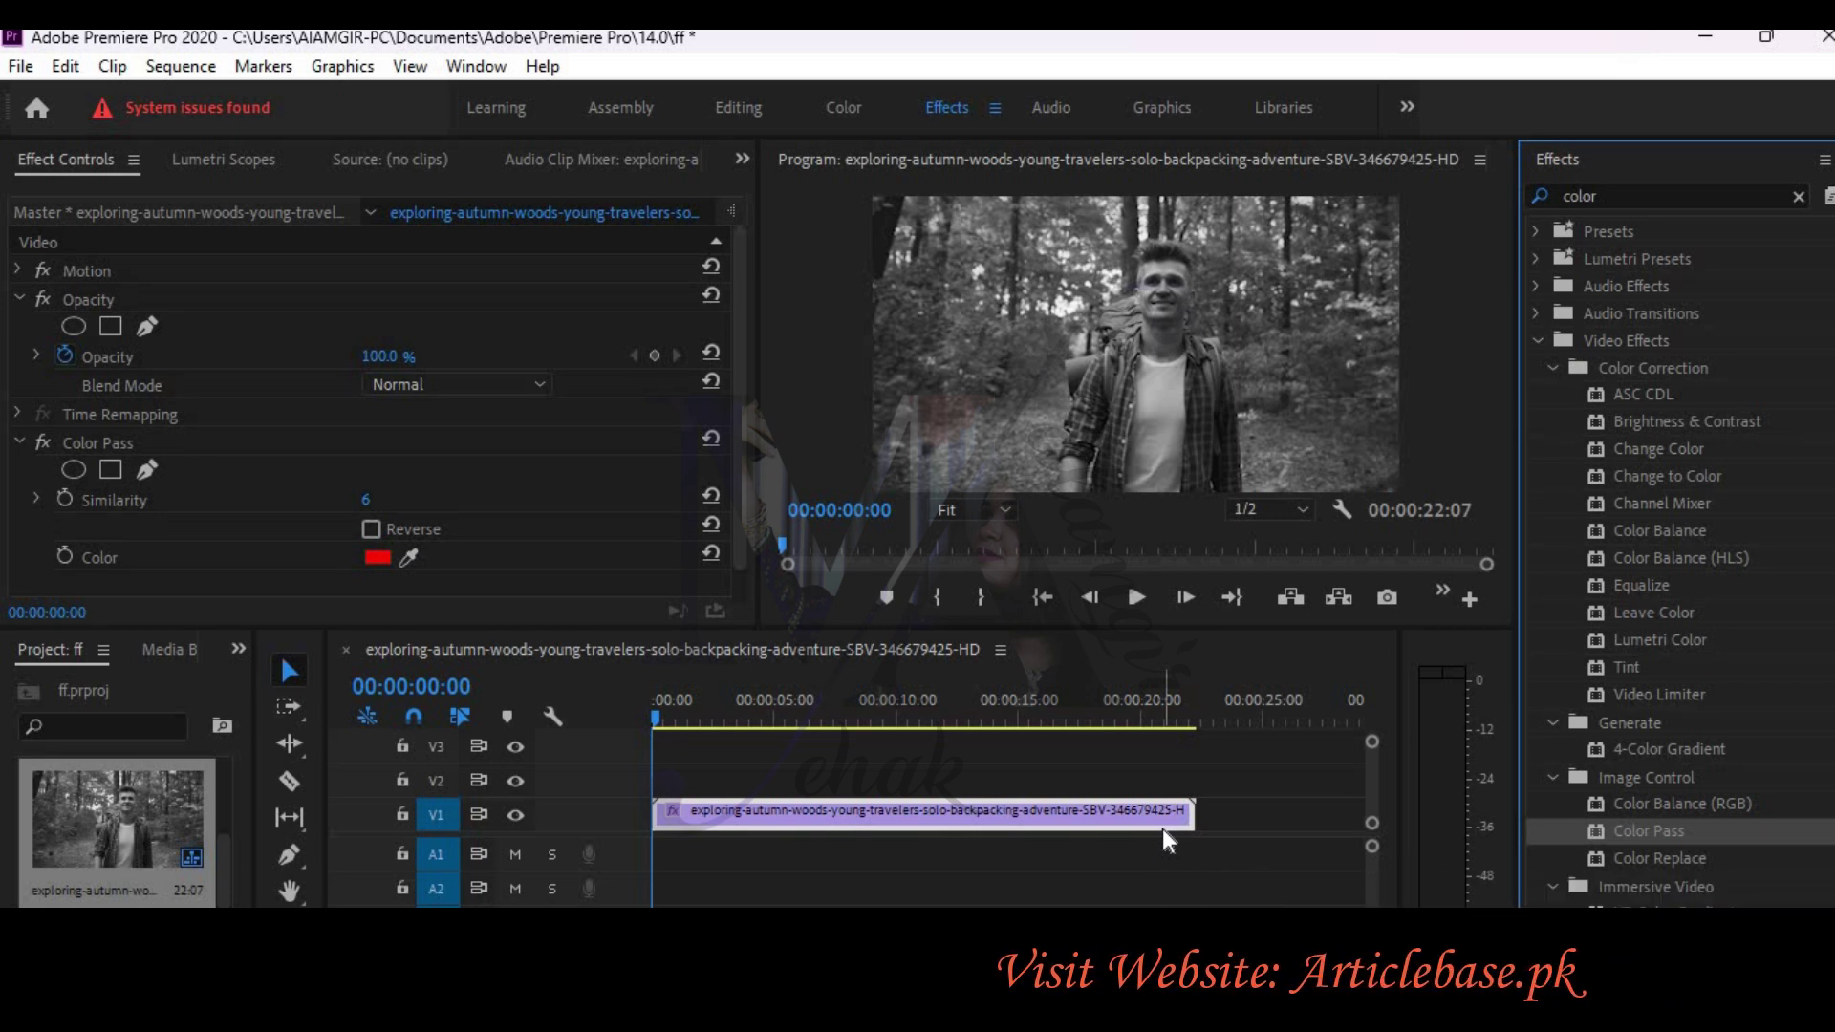
Step: Capture the desaturated clip's editing window with Snipping Tool and paste it into Word below the desaturation instruction
key(alt+Tab)
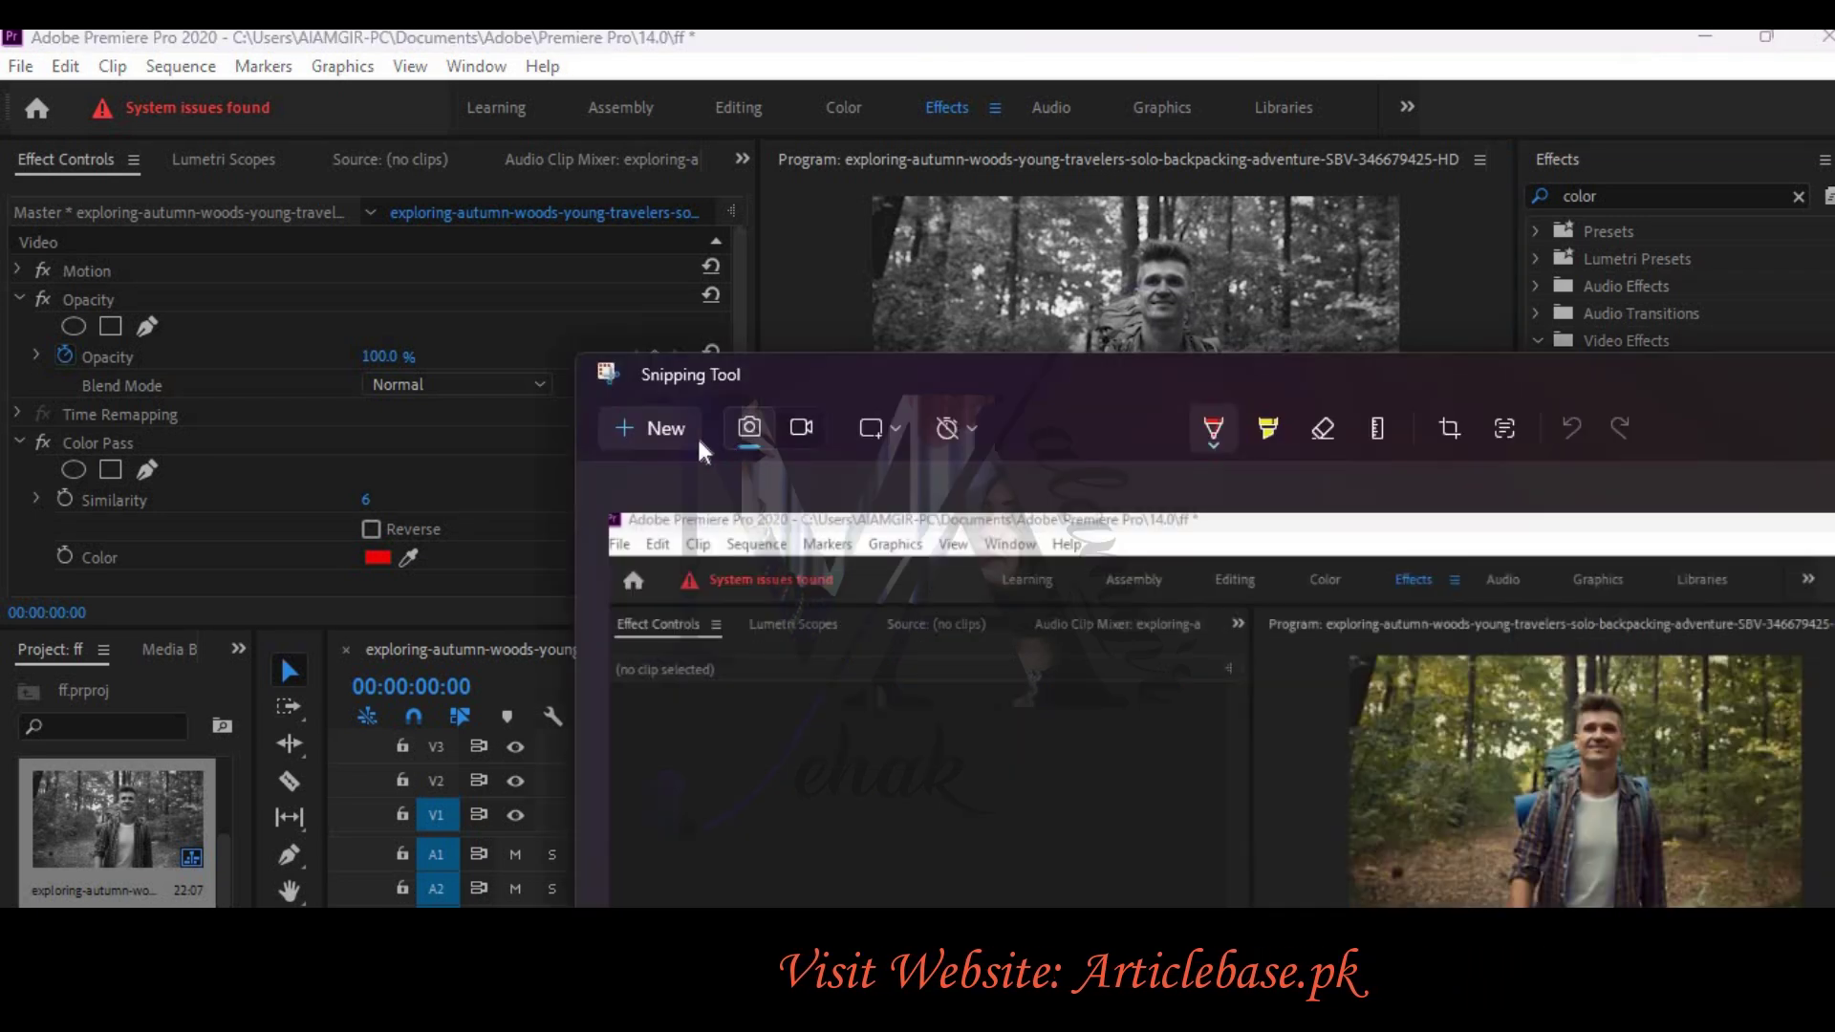
click(658, 432)
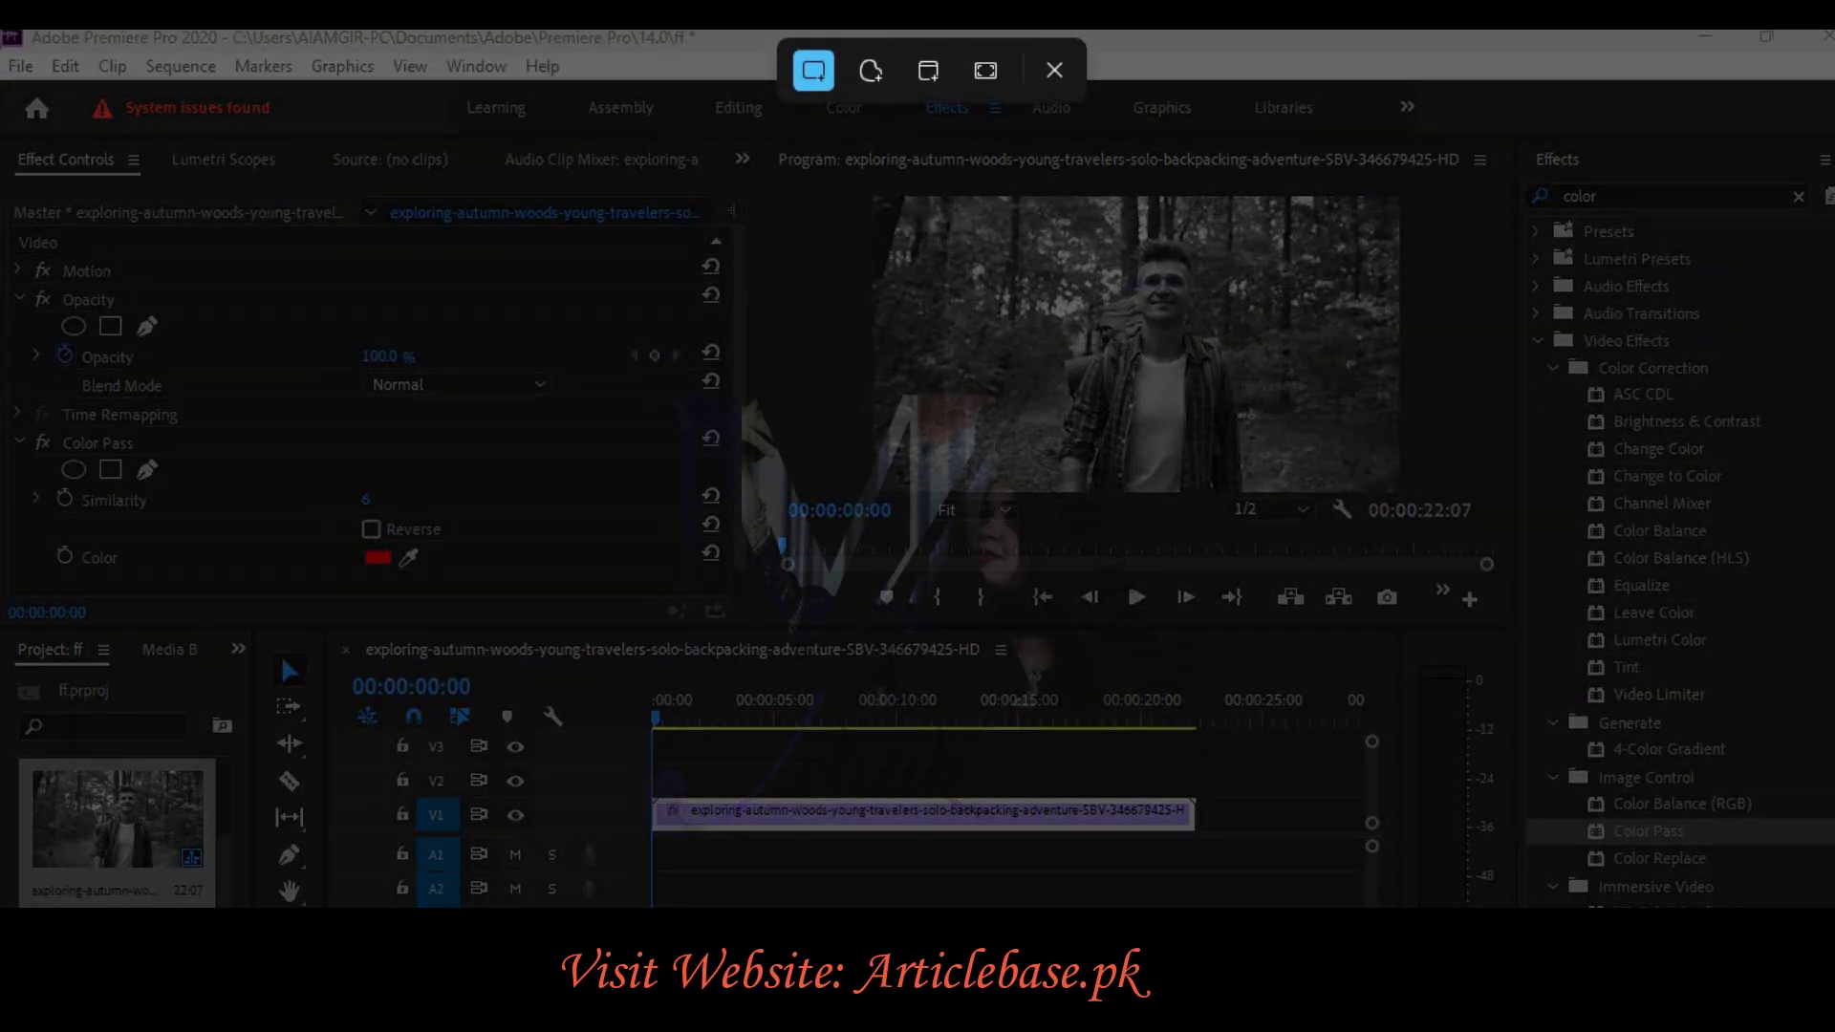
drag(3, 31, 1780, 894)
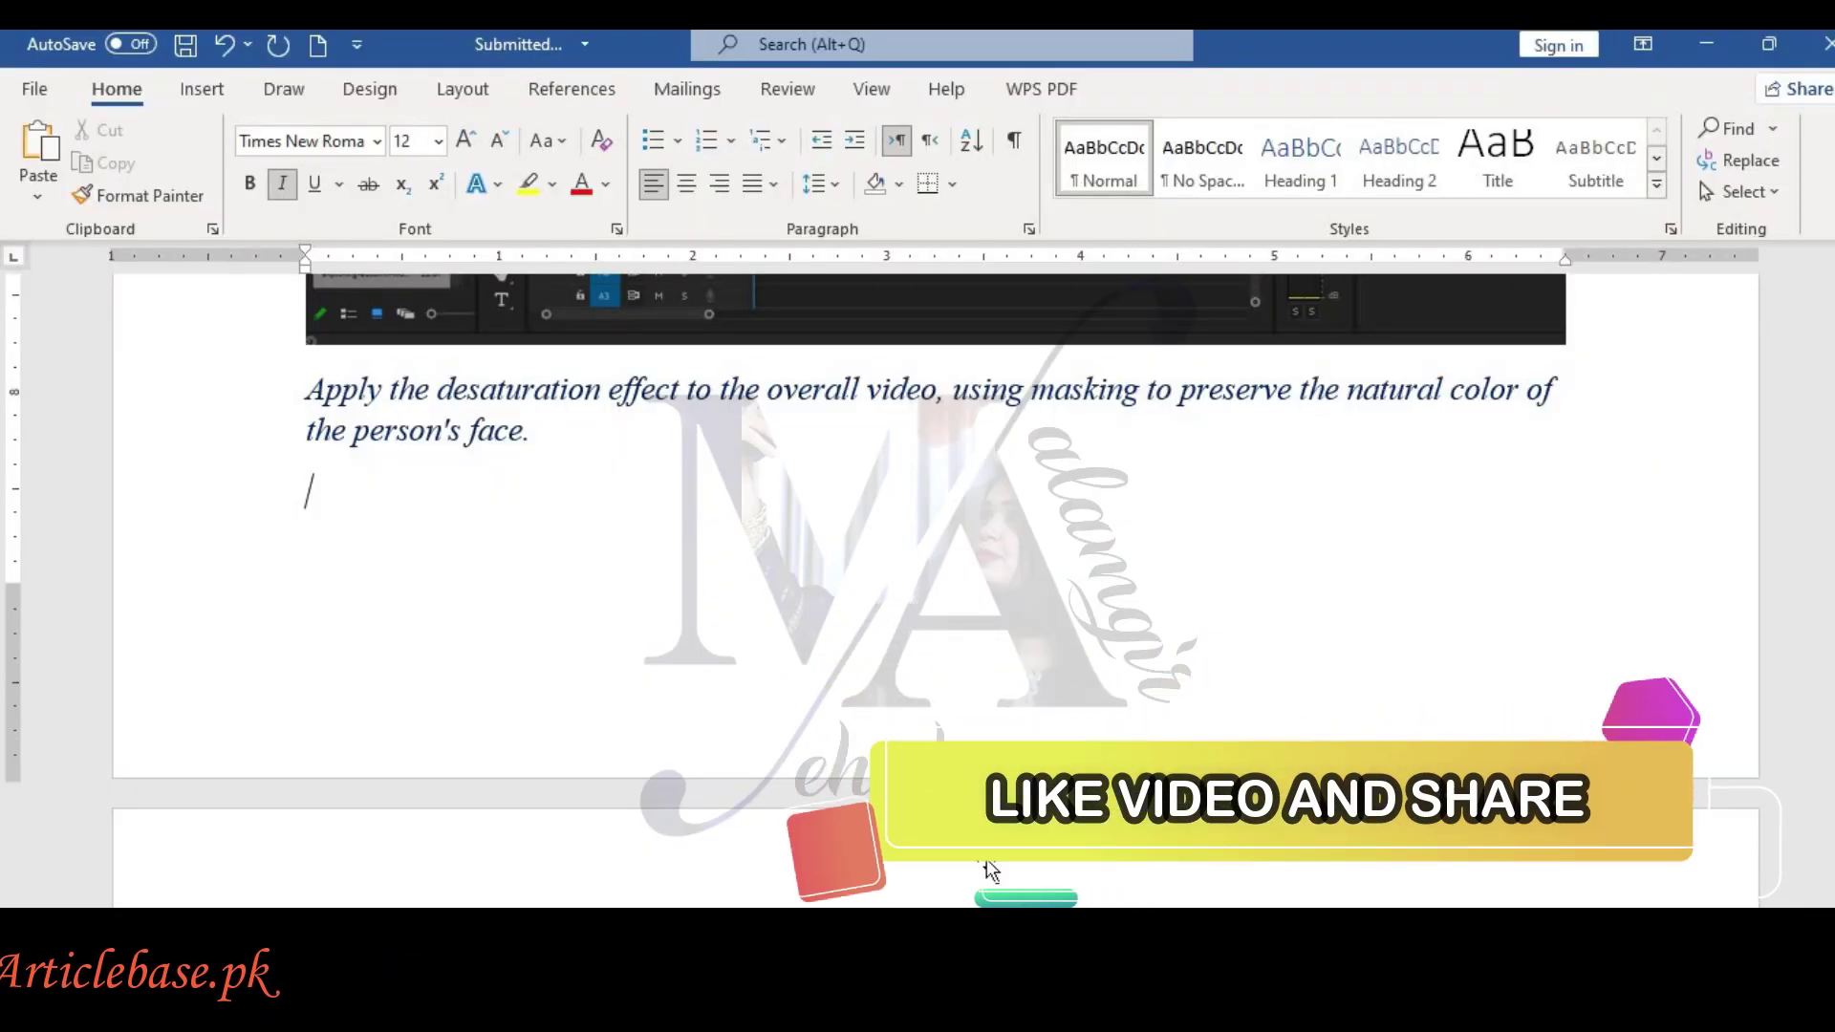
key(ctrl+v)
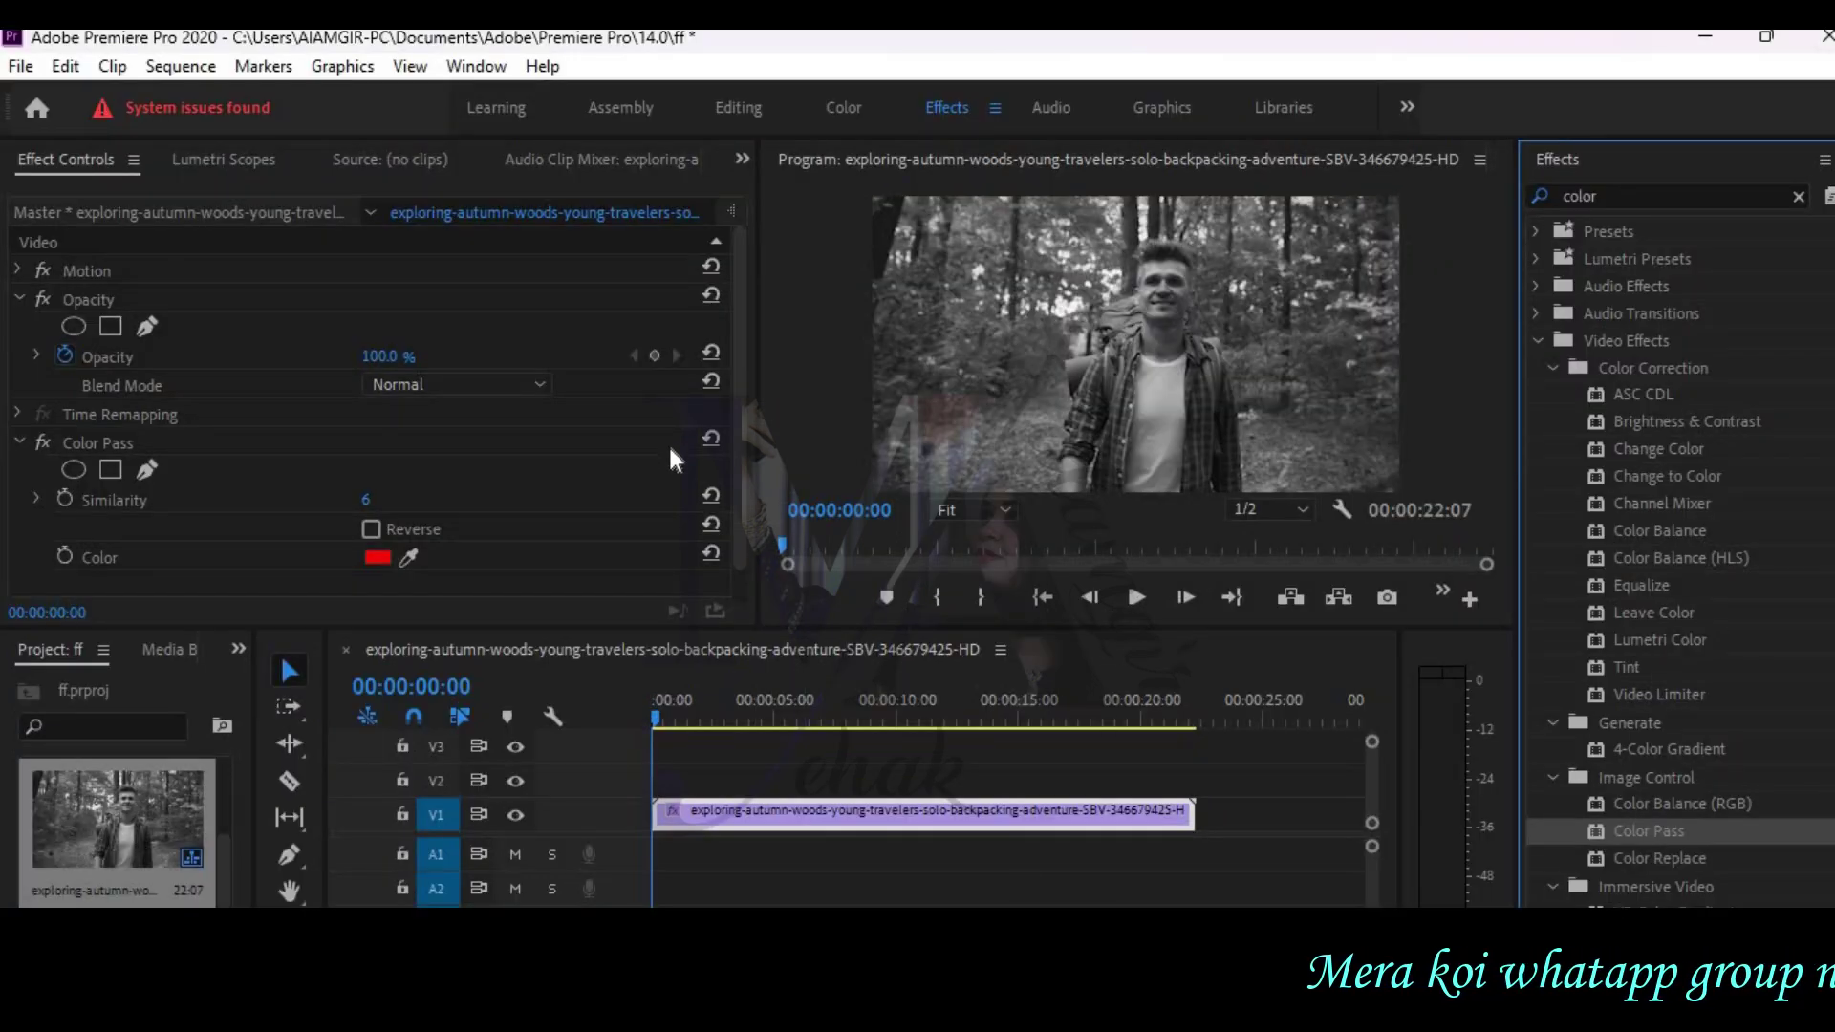
Step: Enlarge the program preview to 50% and frame the man's face and neck
scroll(668, 443, down, 1)
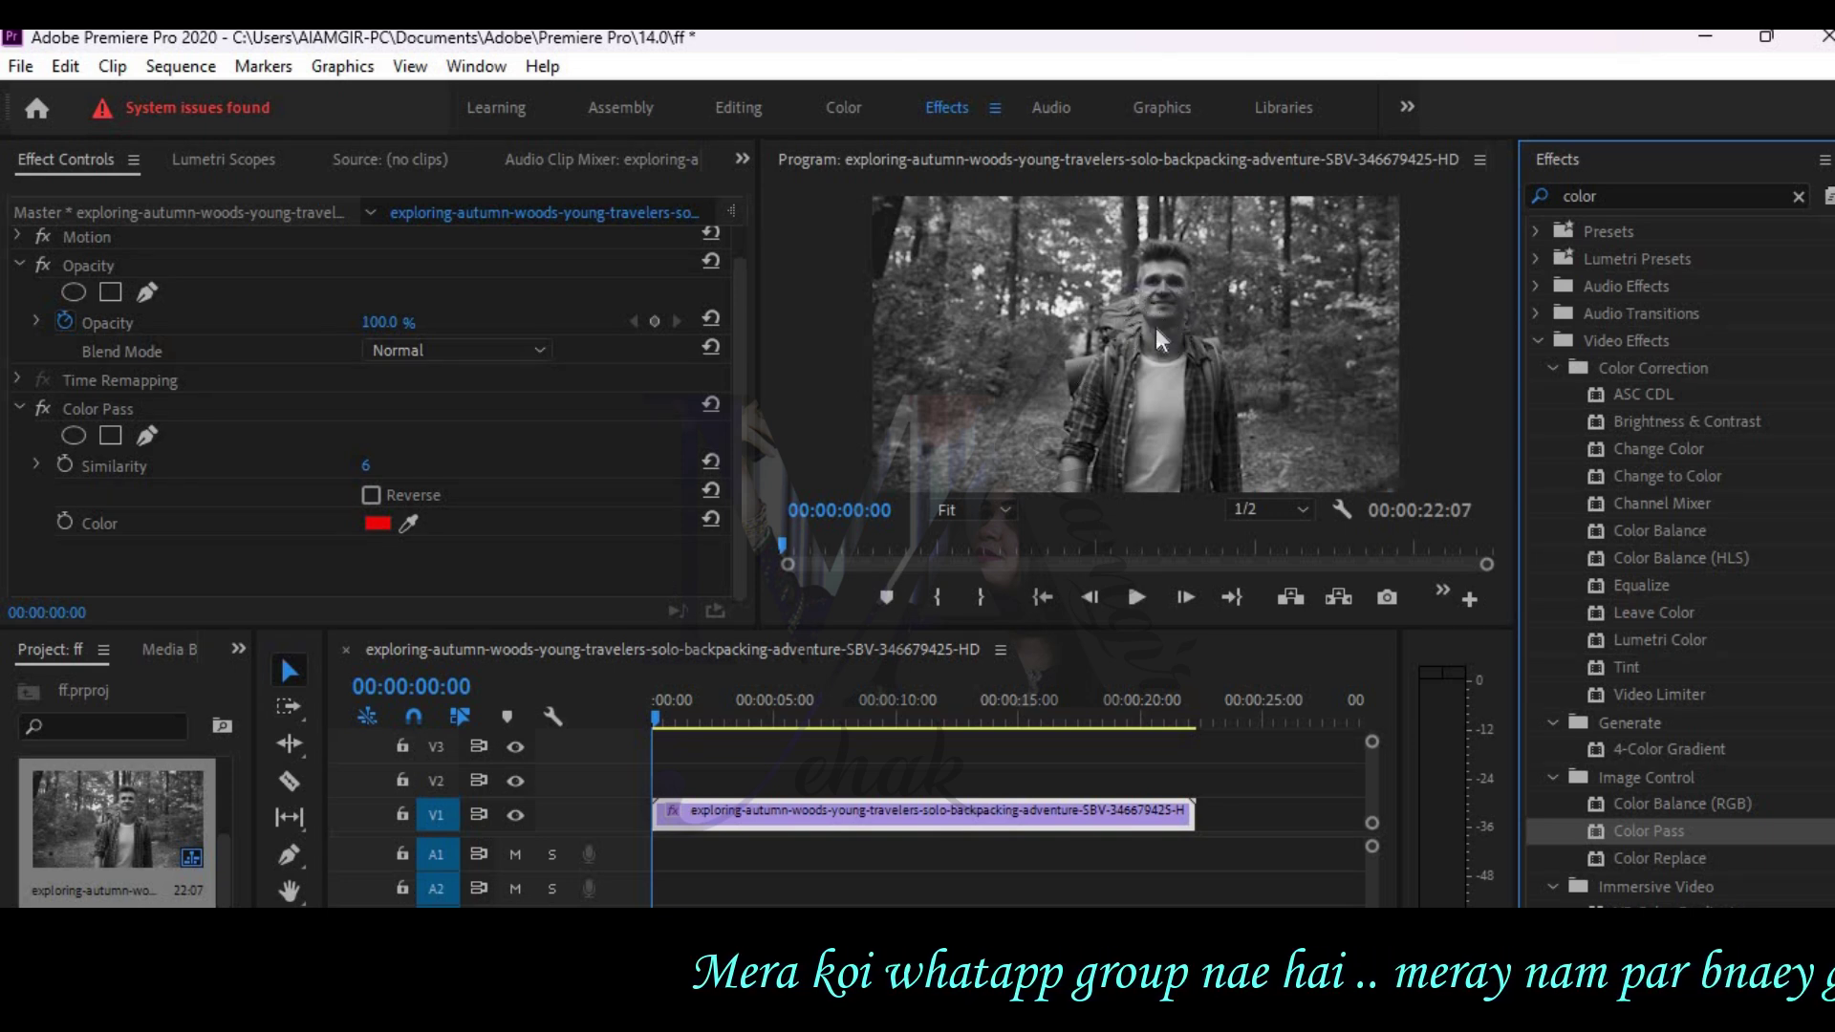
click(973, 512)
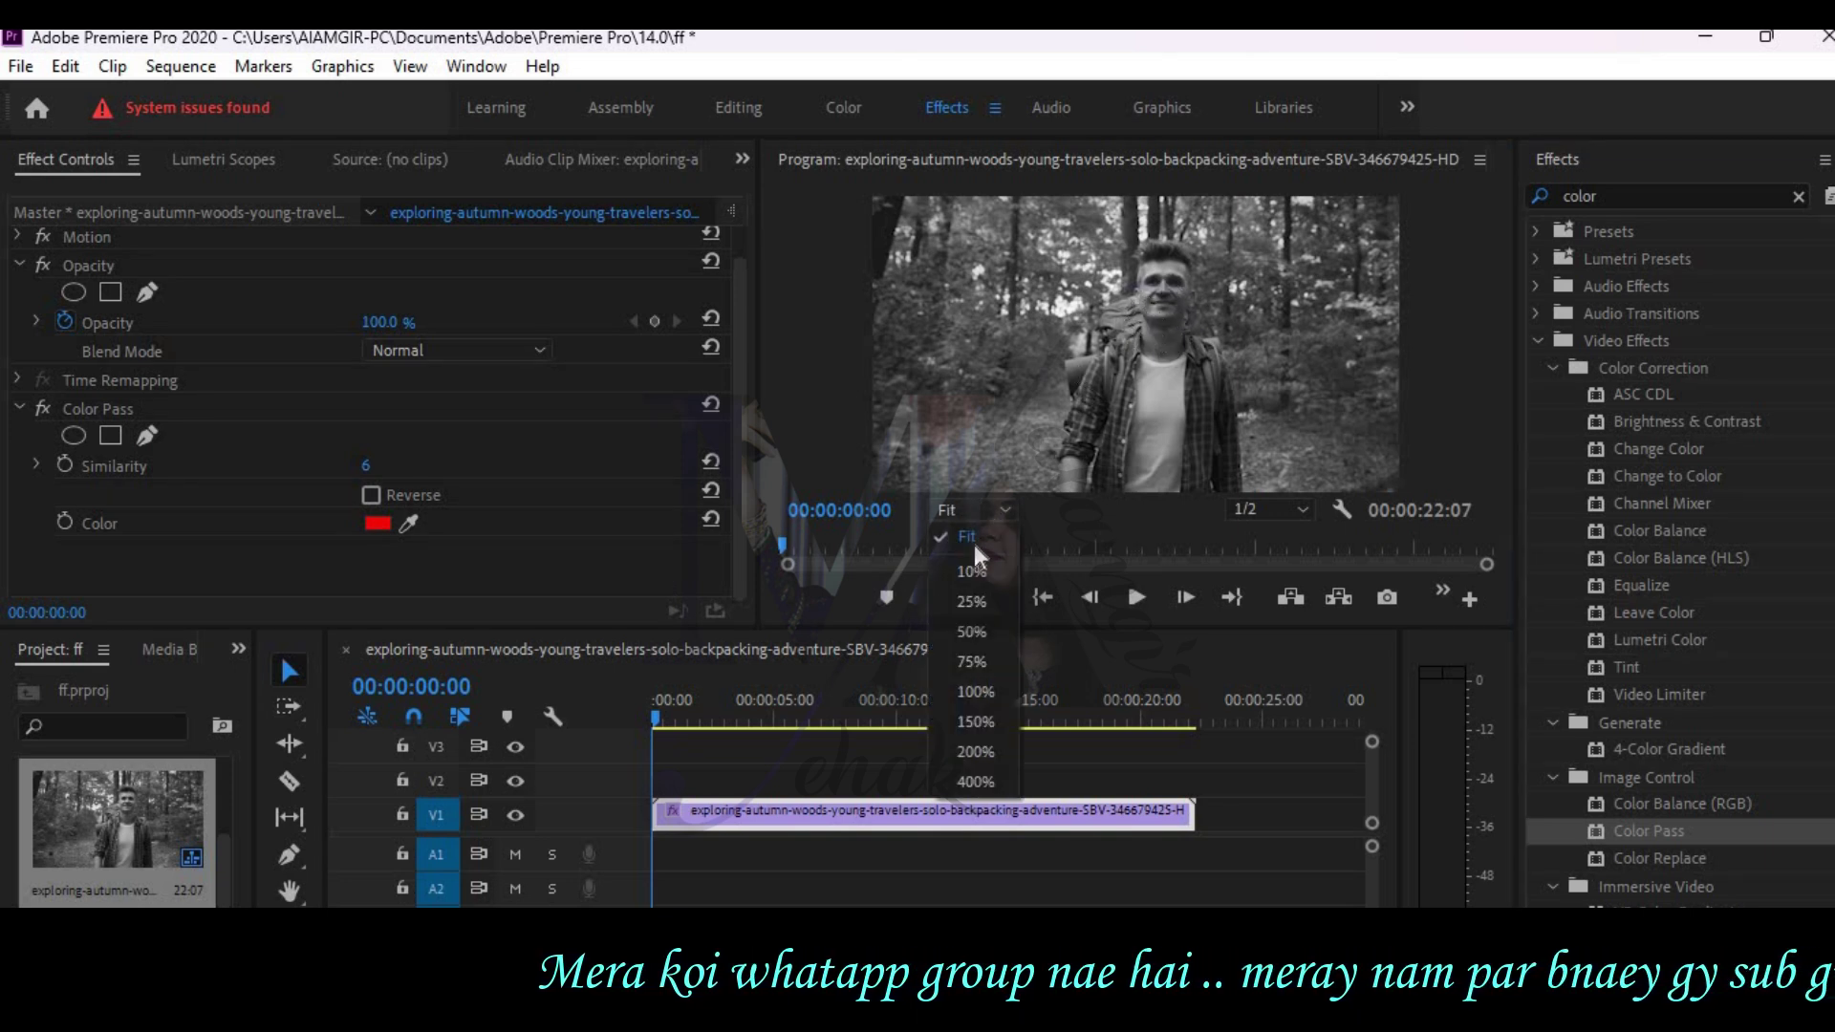
click(979, 629)
drag(1487, 344, 1472, 277)
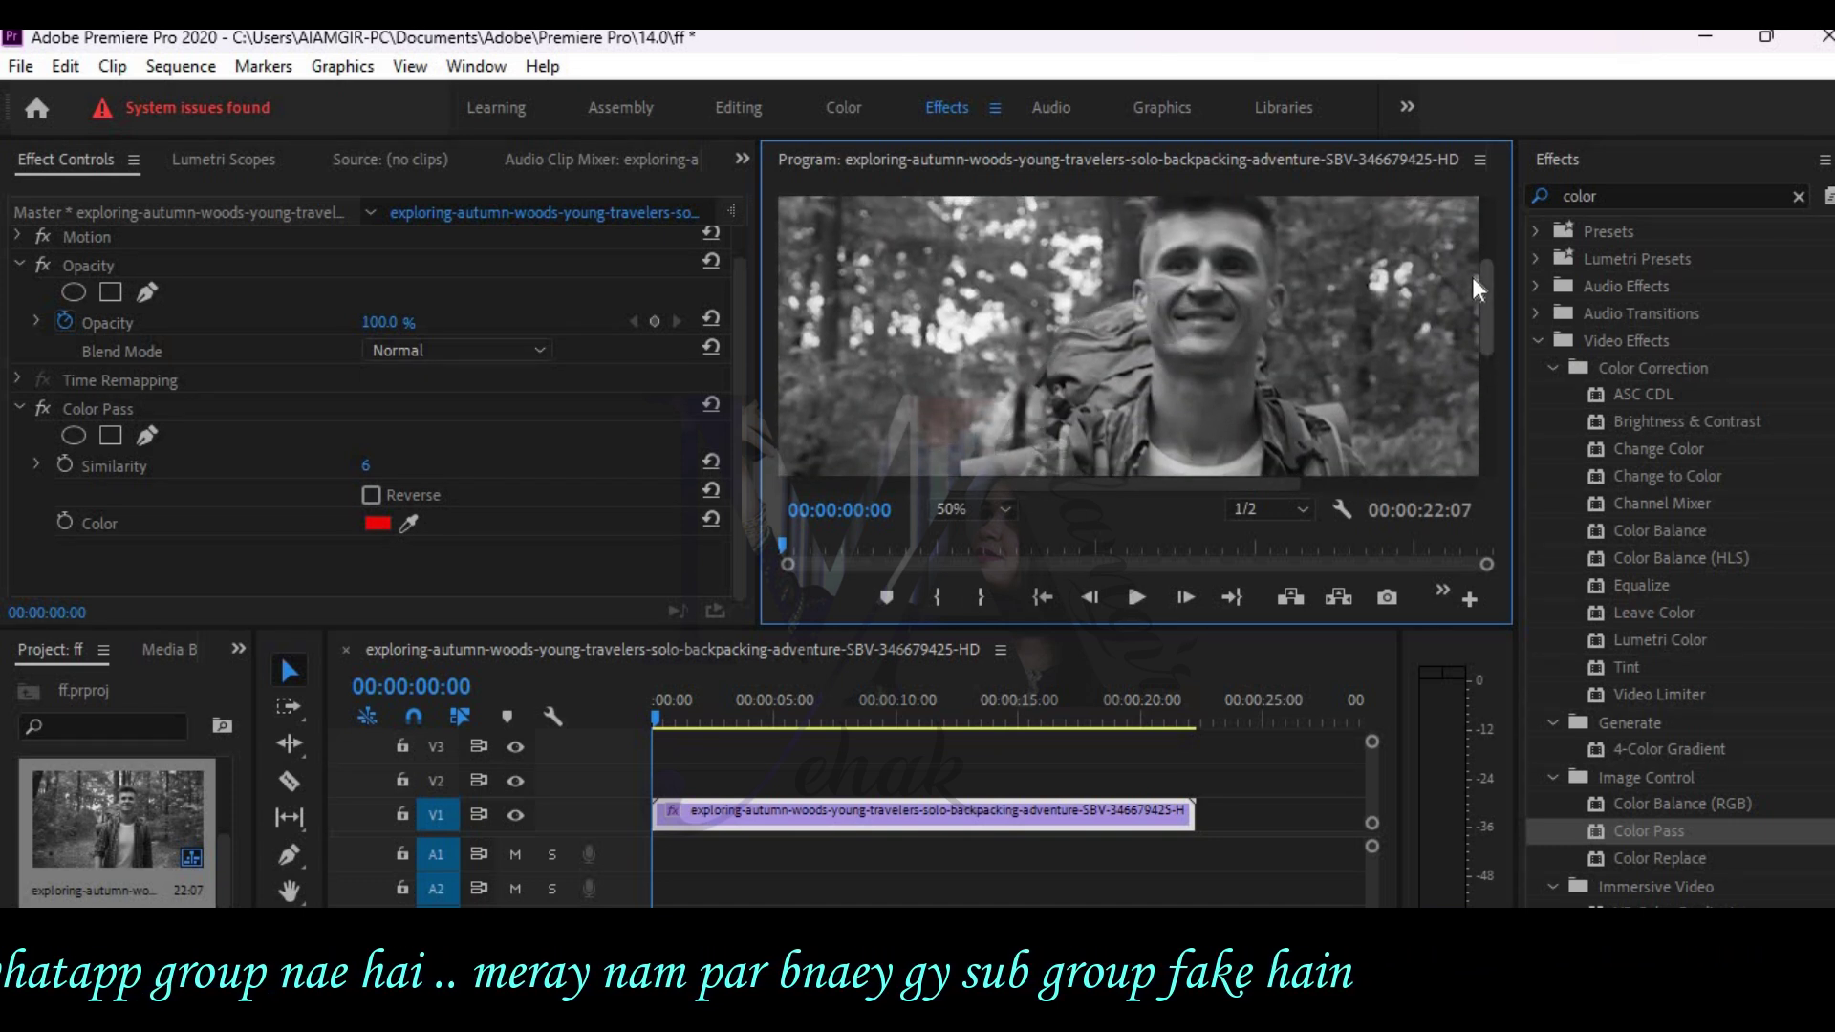
click(990, 507)
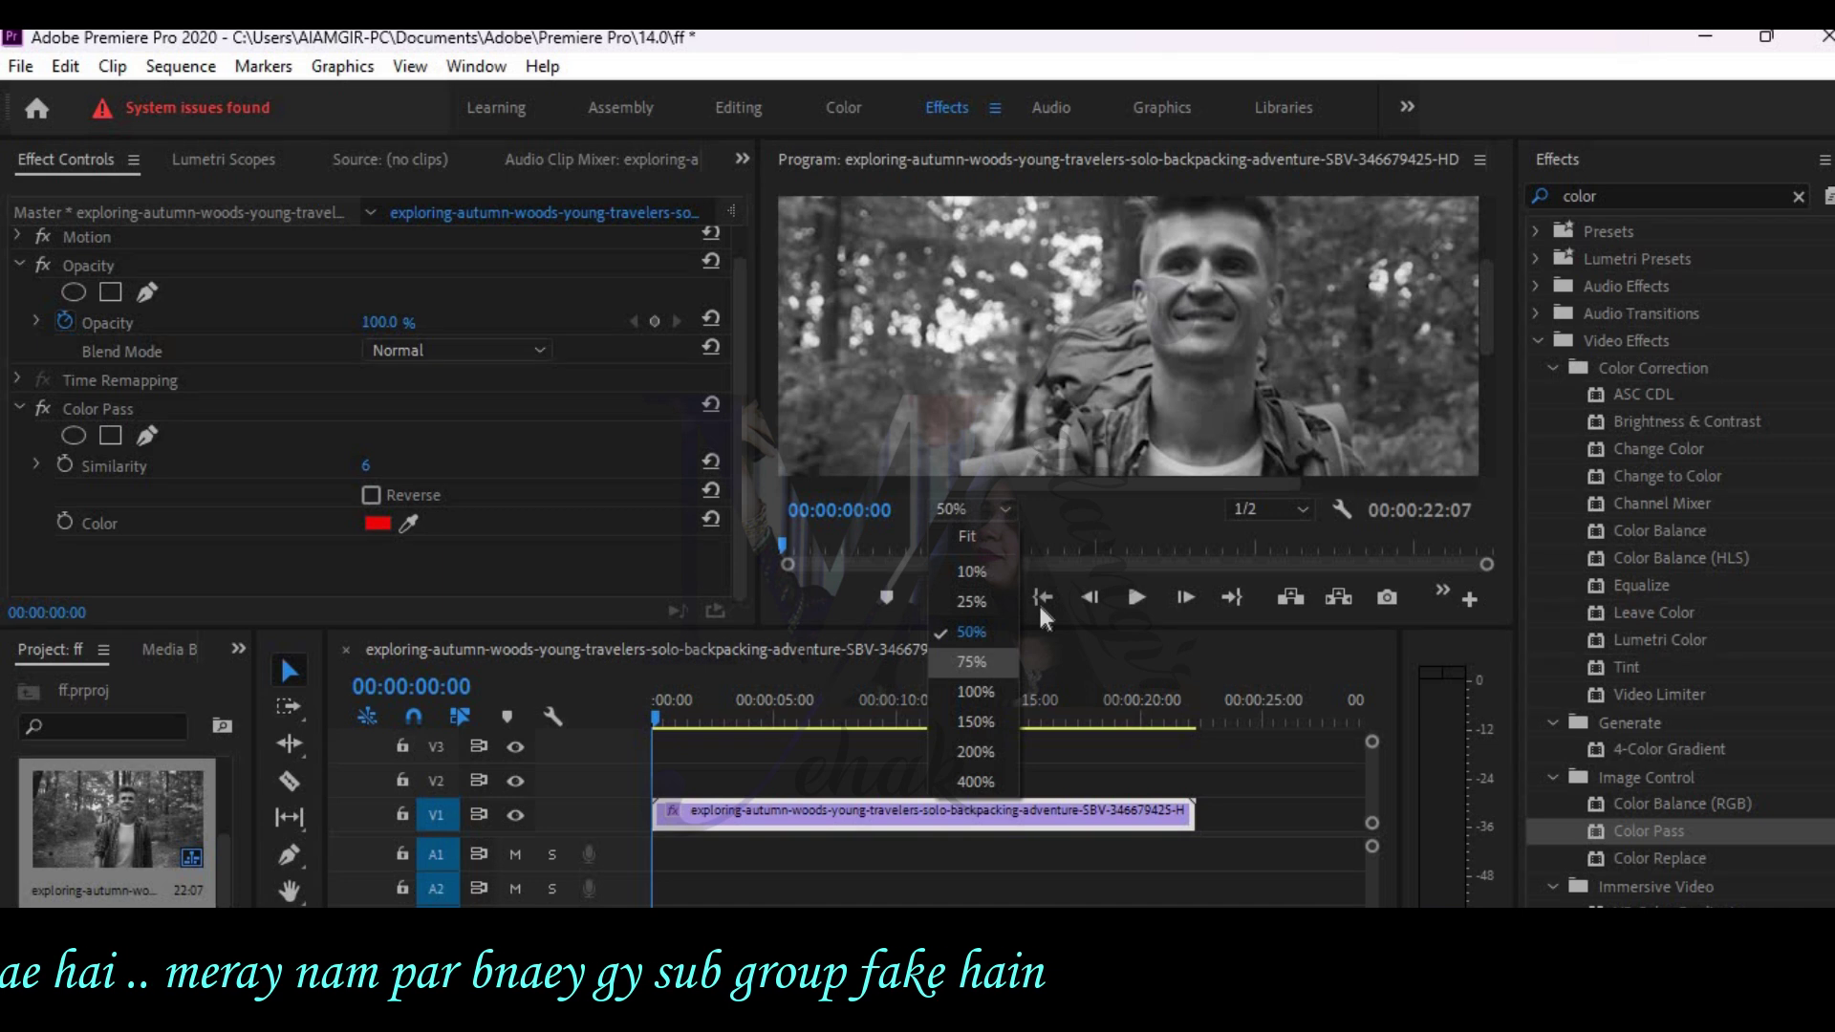
click(972, 662)
click(990, 509)
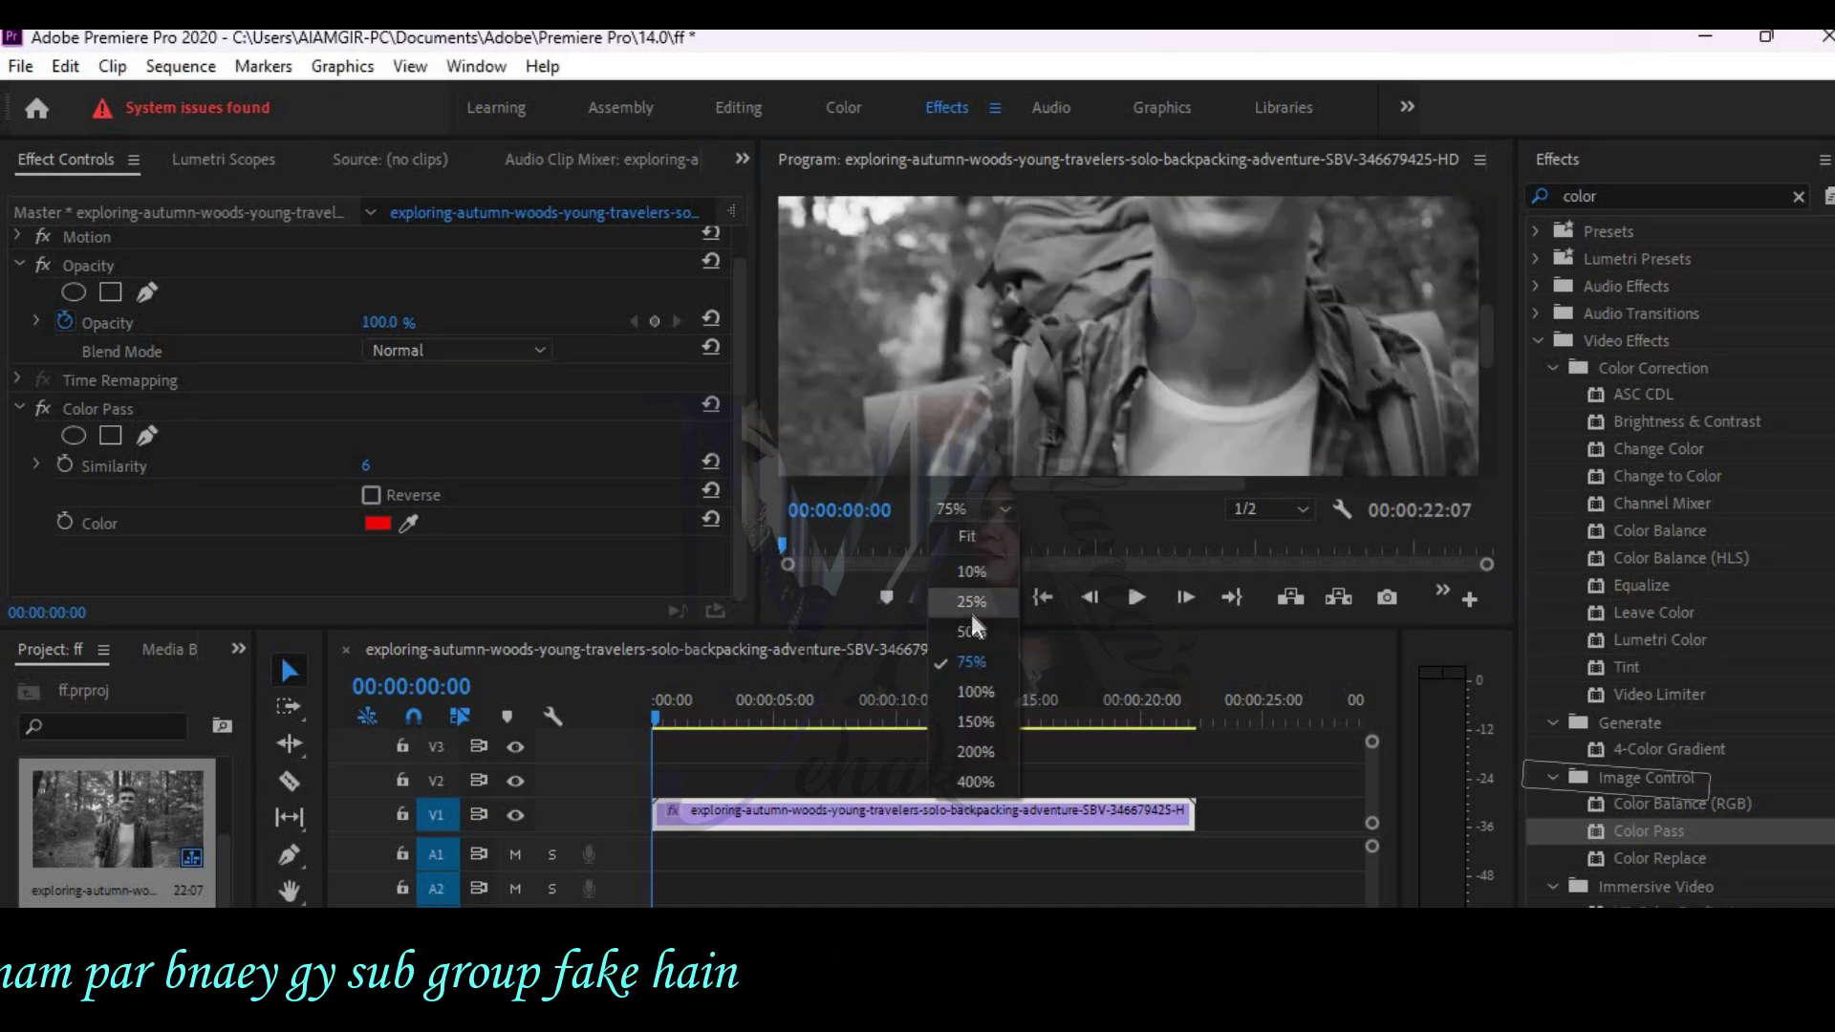
click(971, 615)
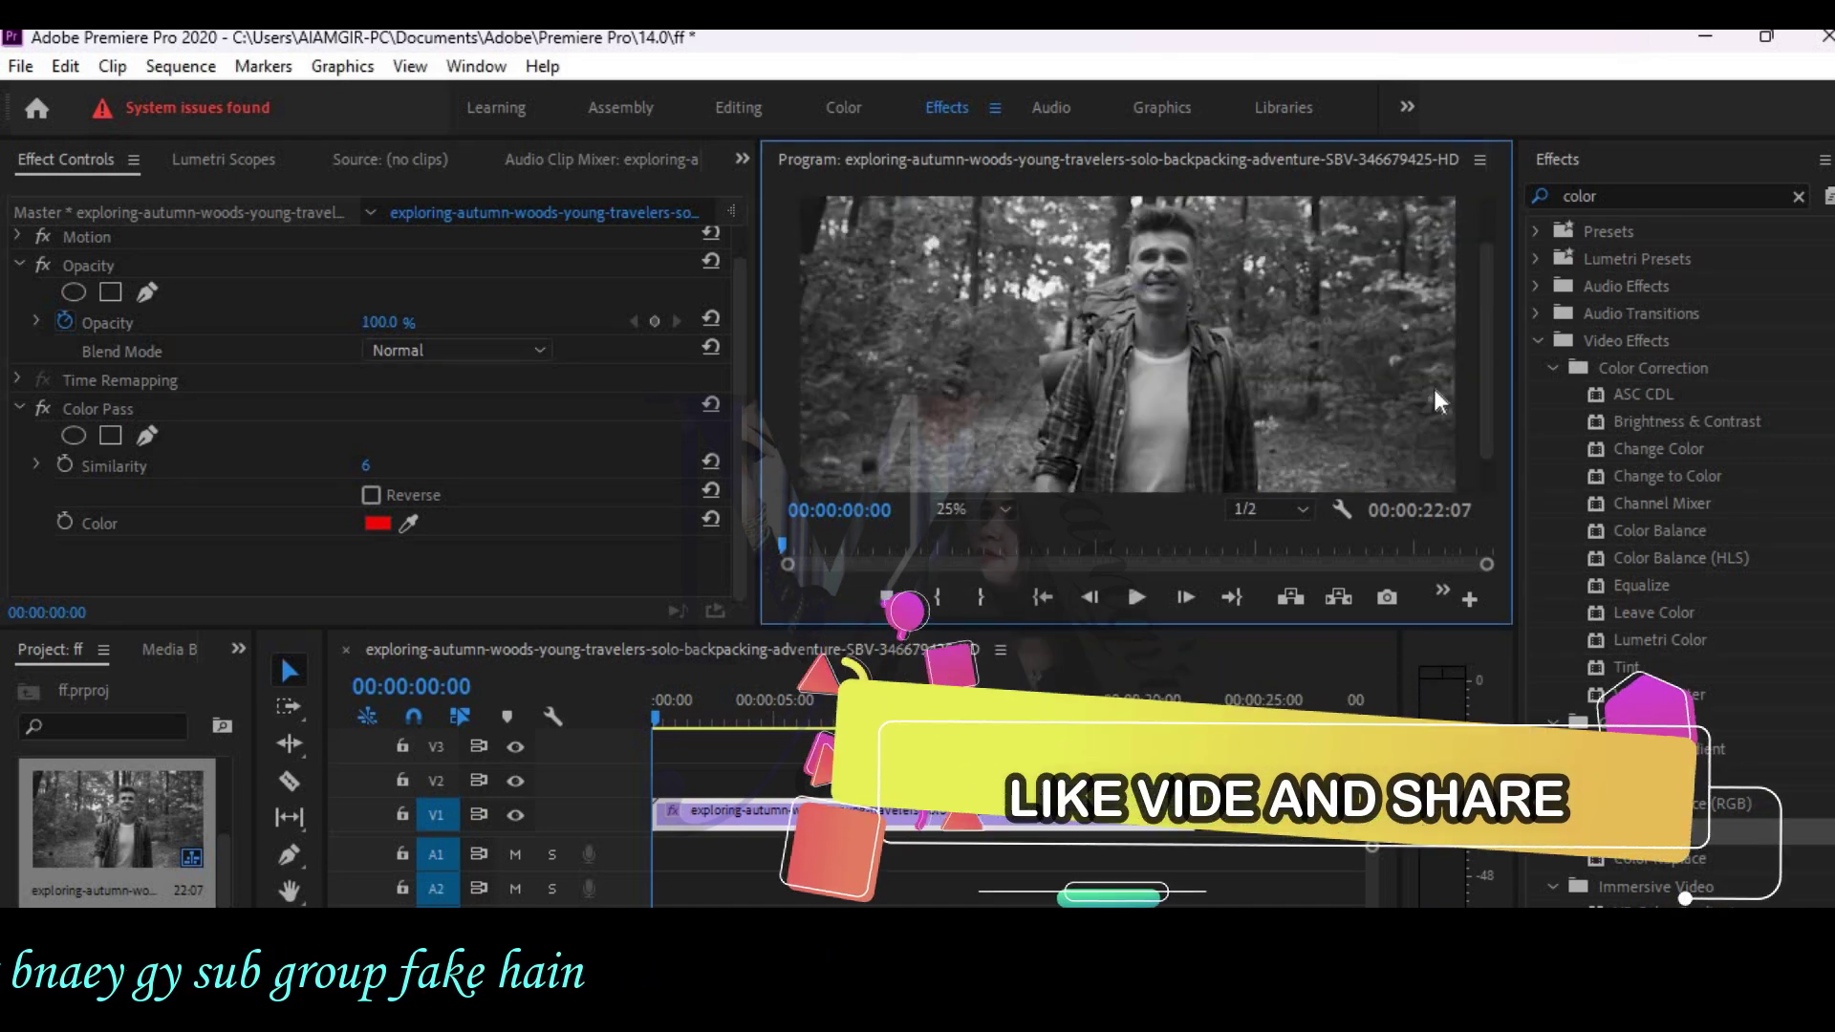
click(986, 513)
click(967, 629)
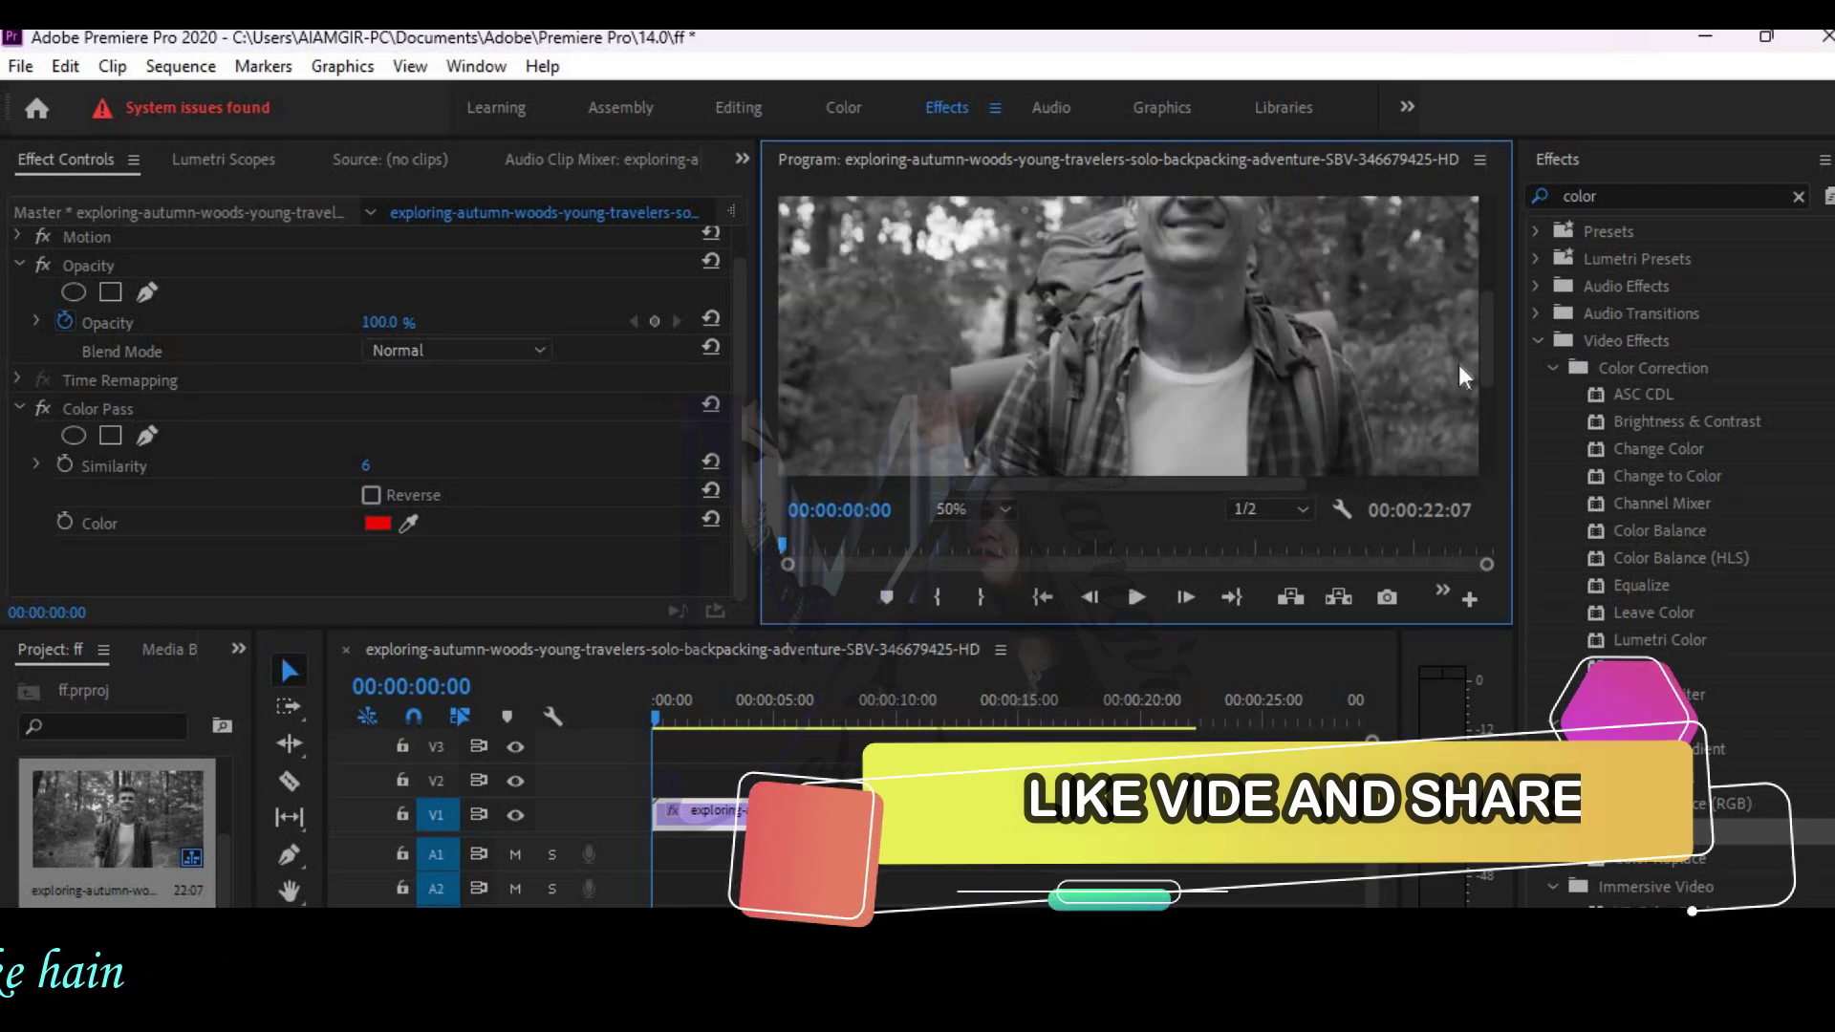
drag(1488, 348, 1481, 315)
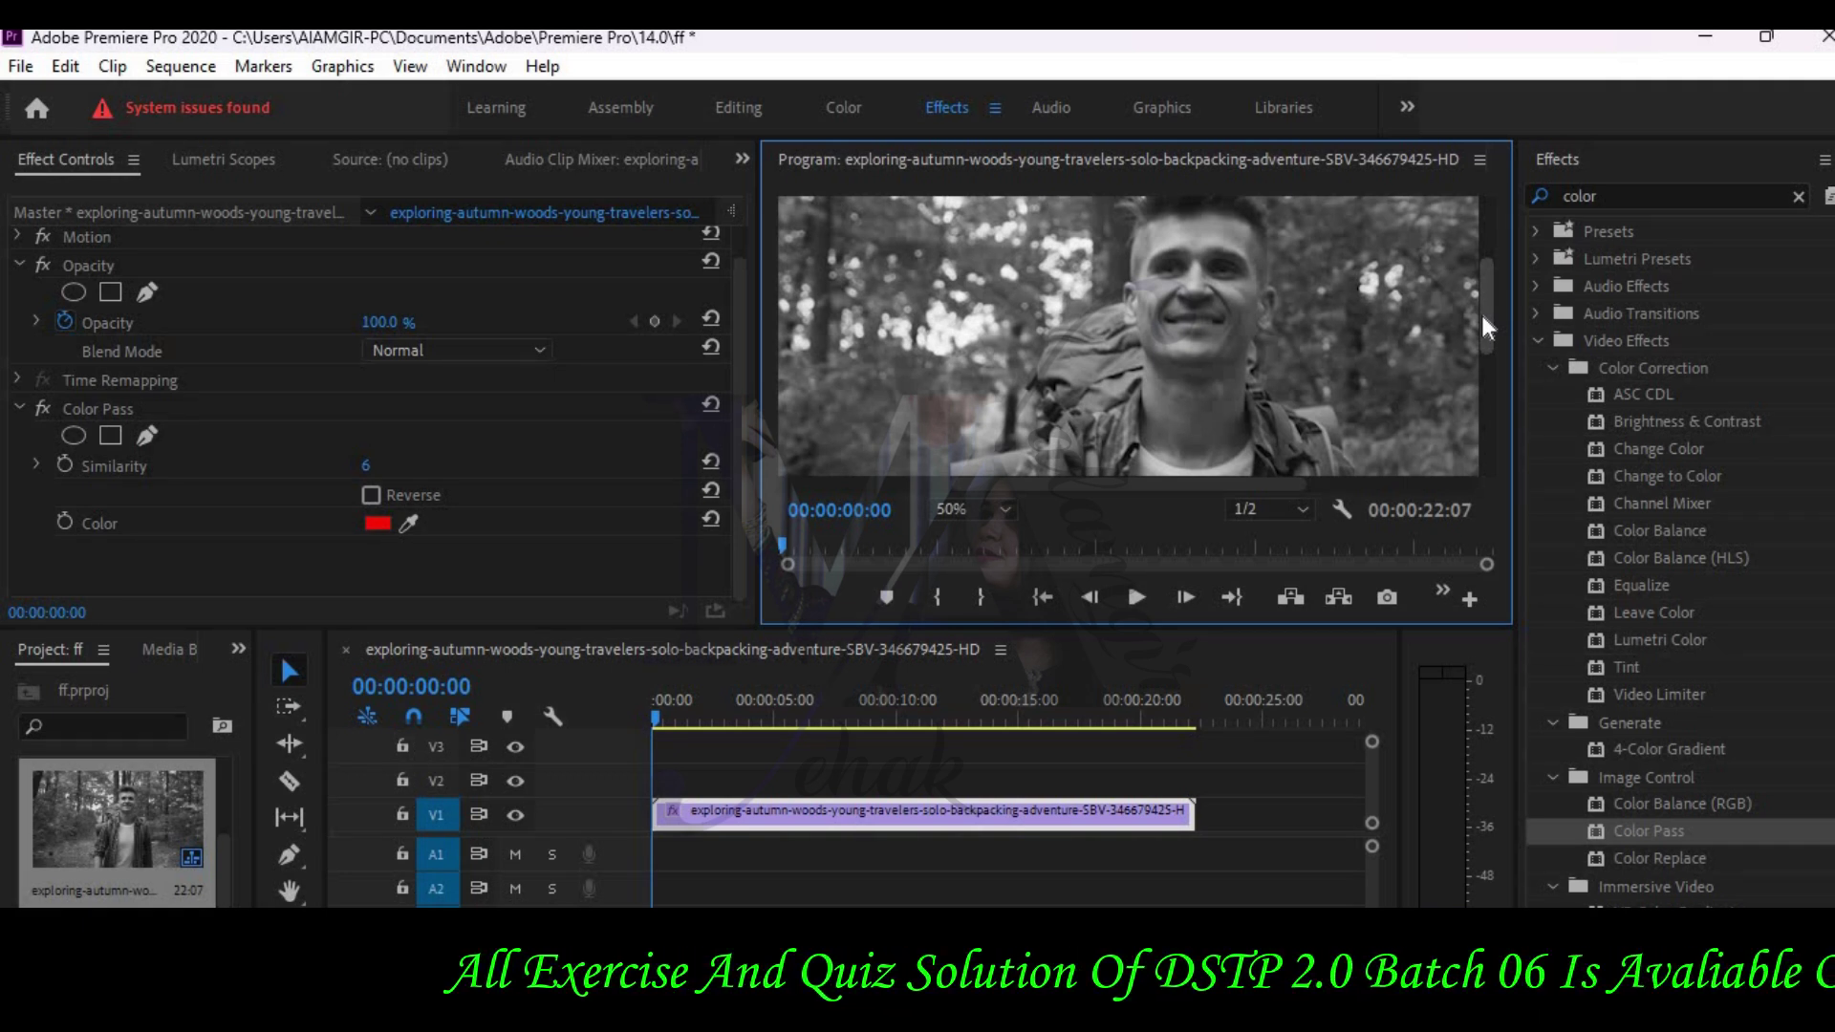
Step: Draw a closed free-form mask for the Color Pass effect around the man's face and neck
click(141, 444)
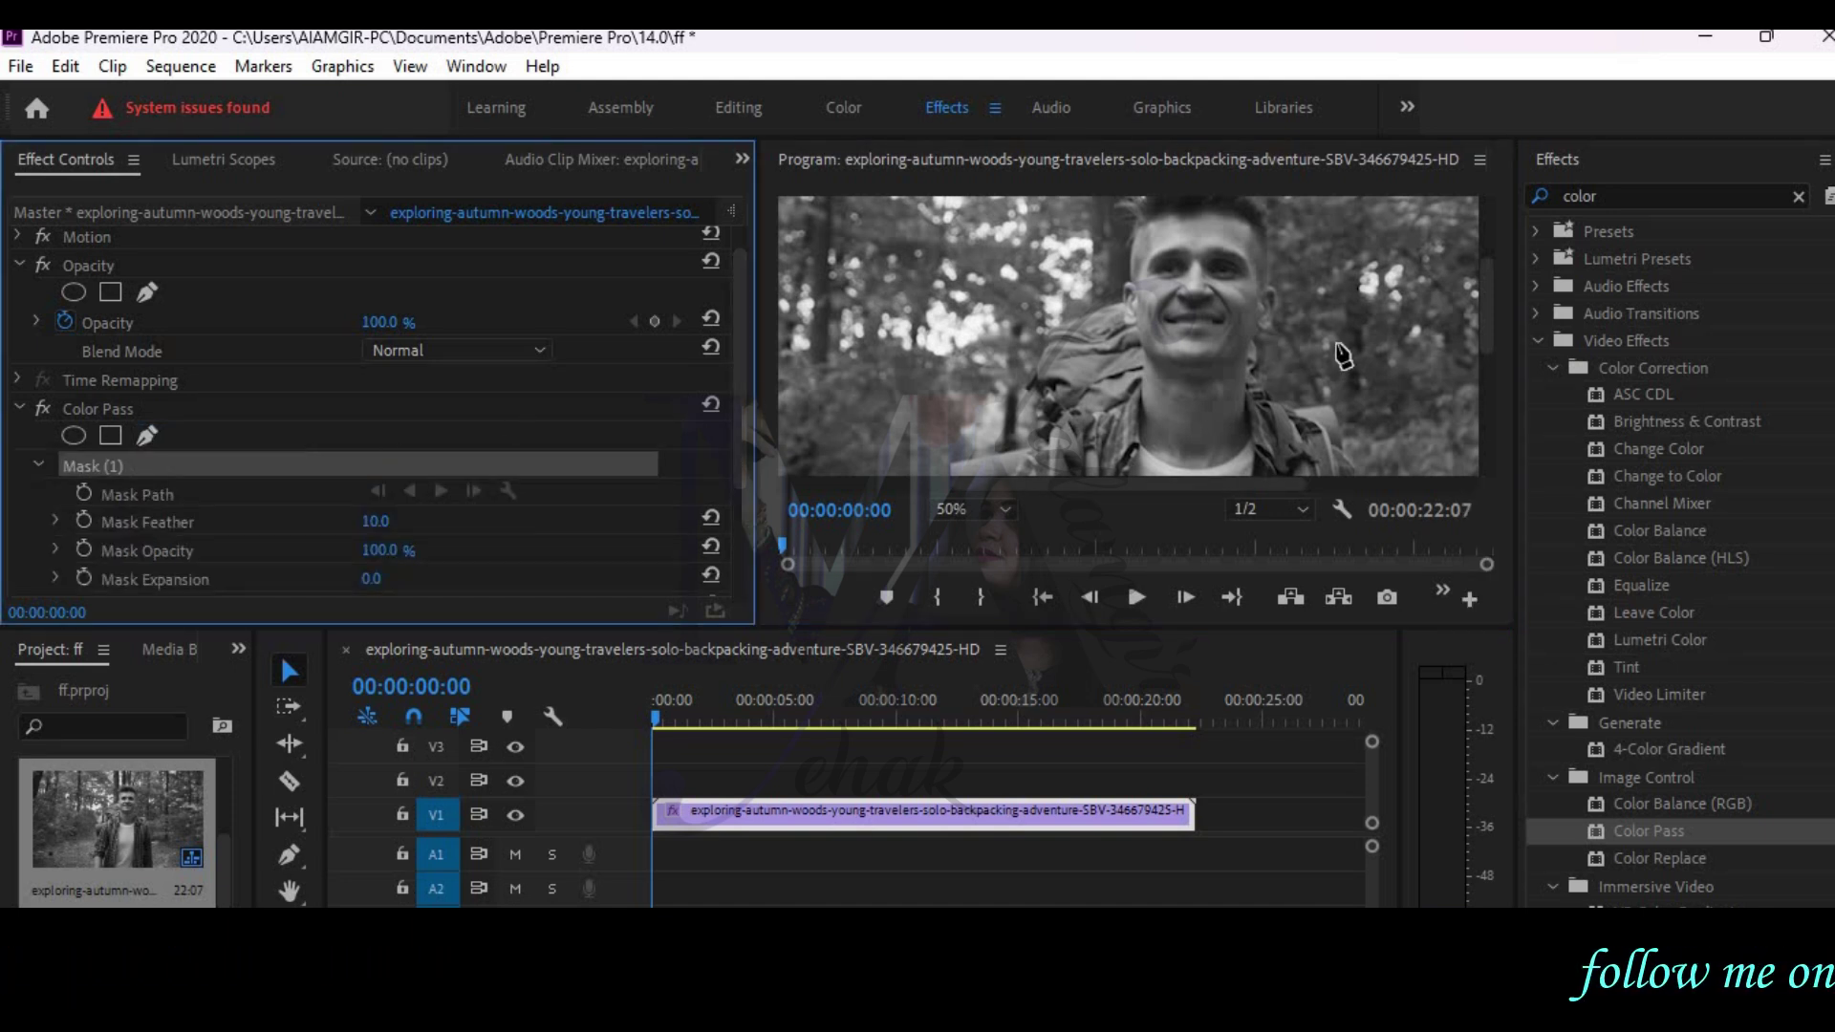
click(1250, 224)
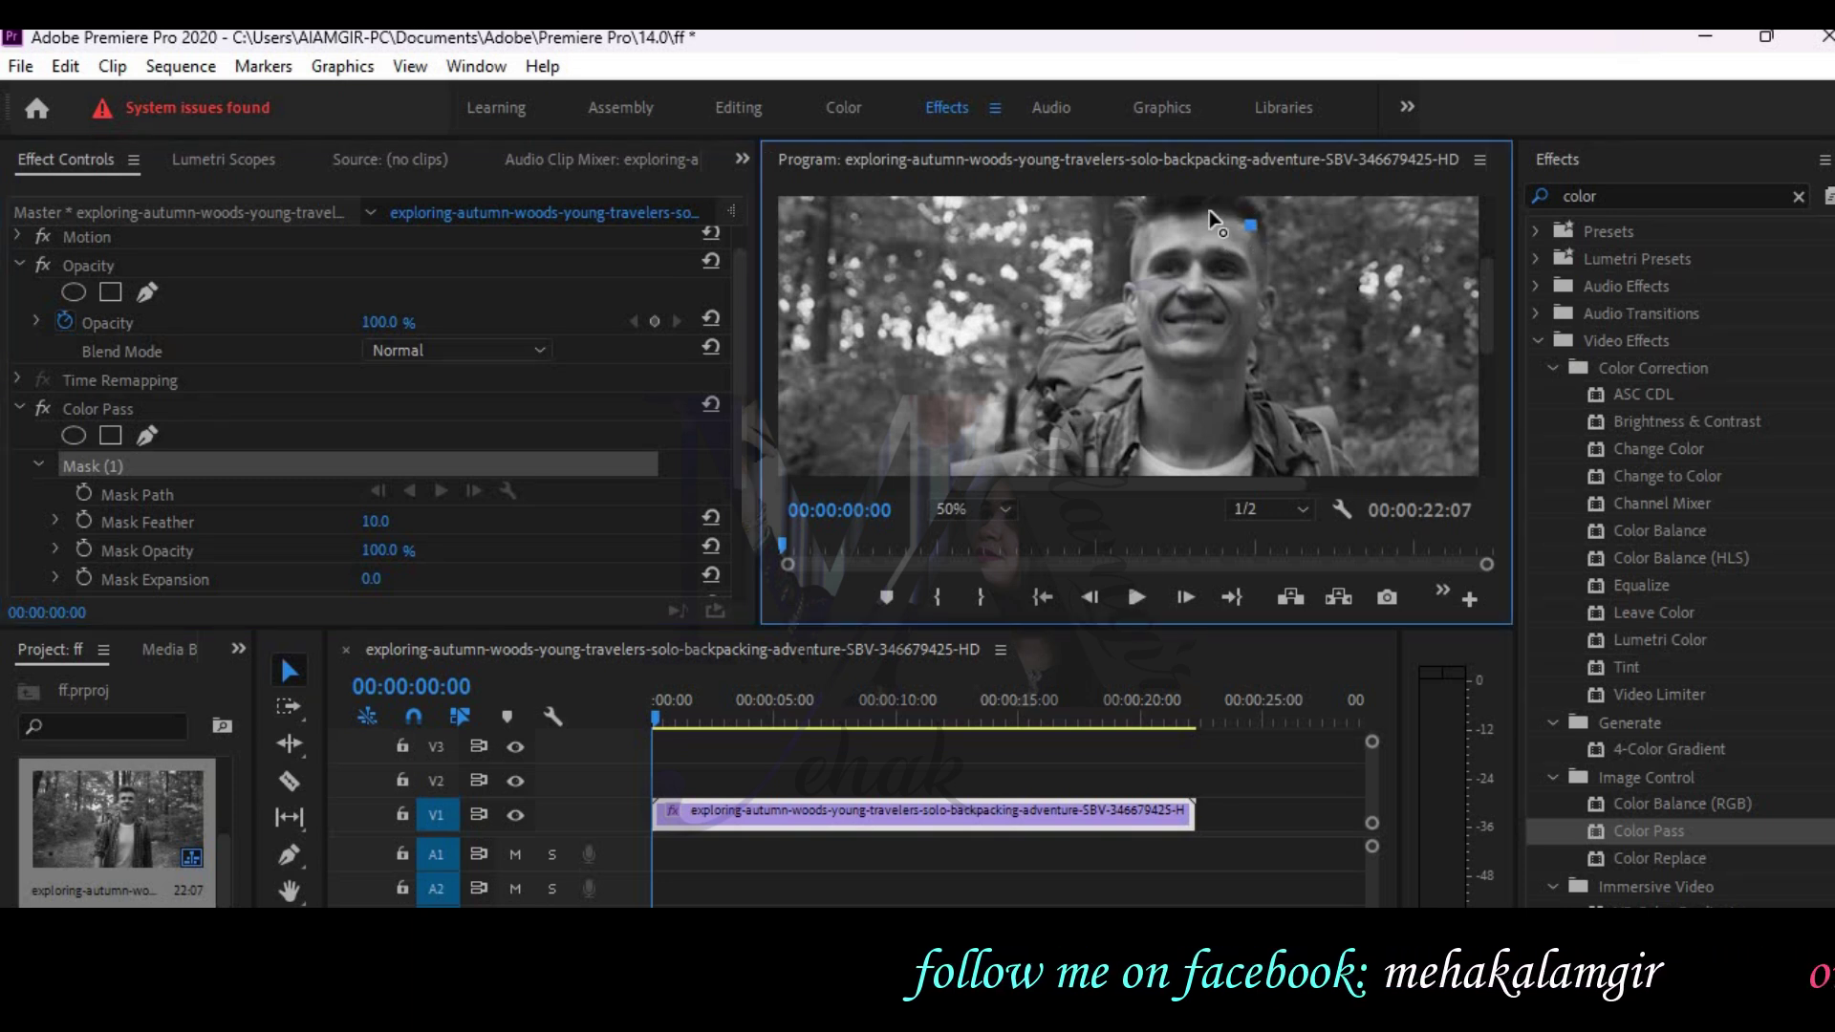
click(1162, 216)
click(1134, 237)
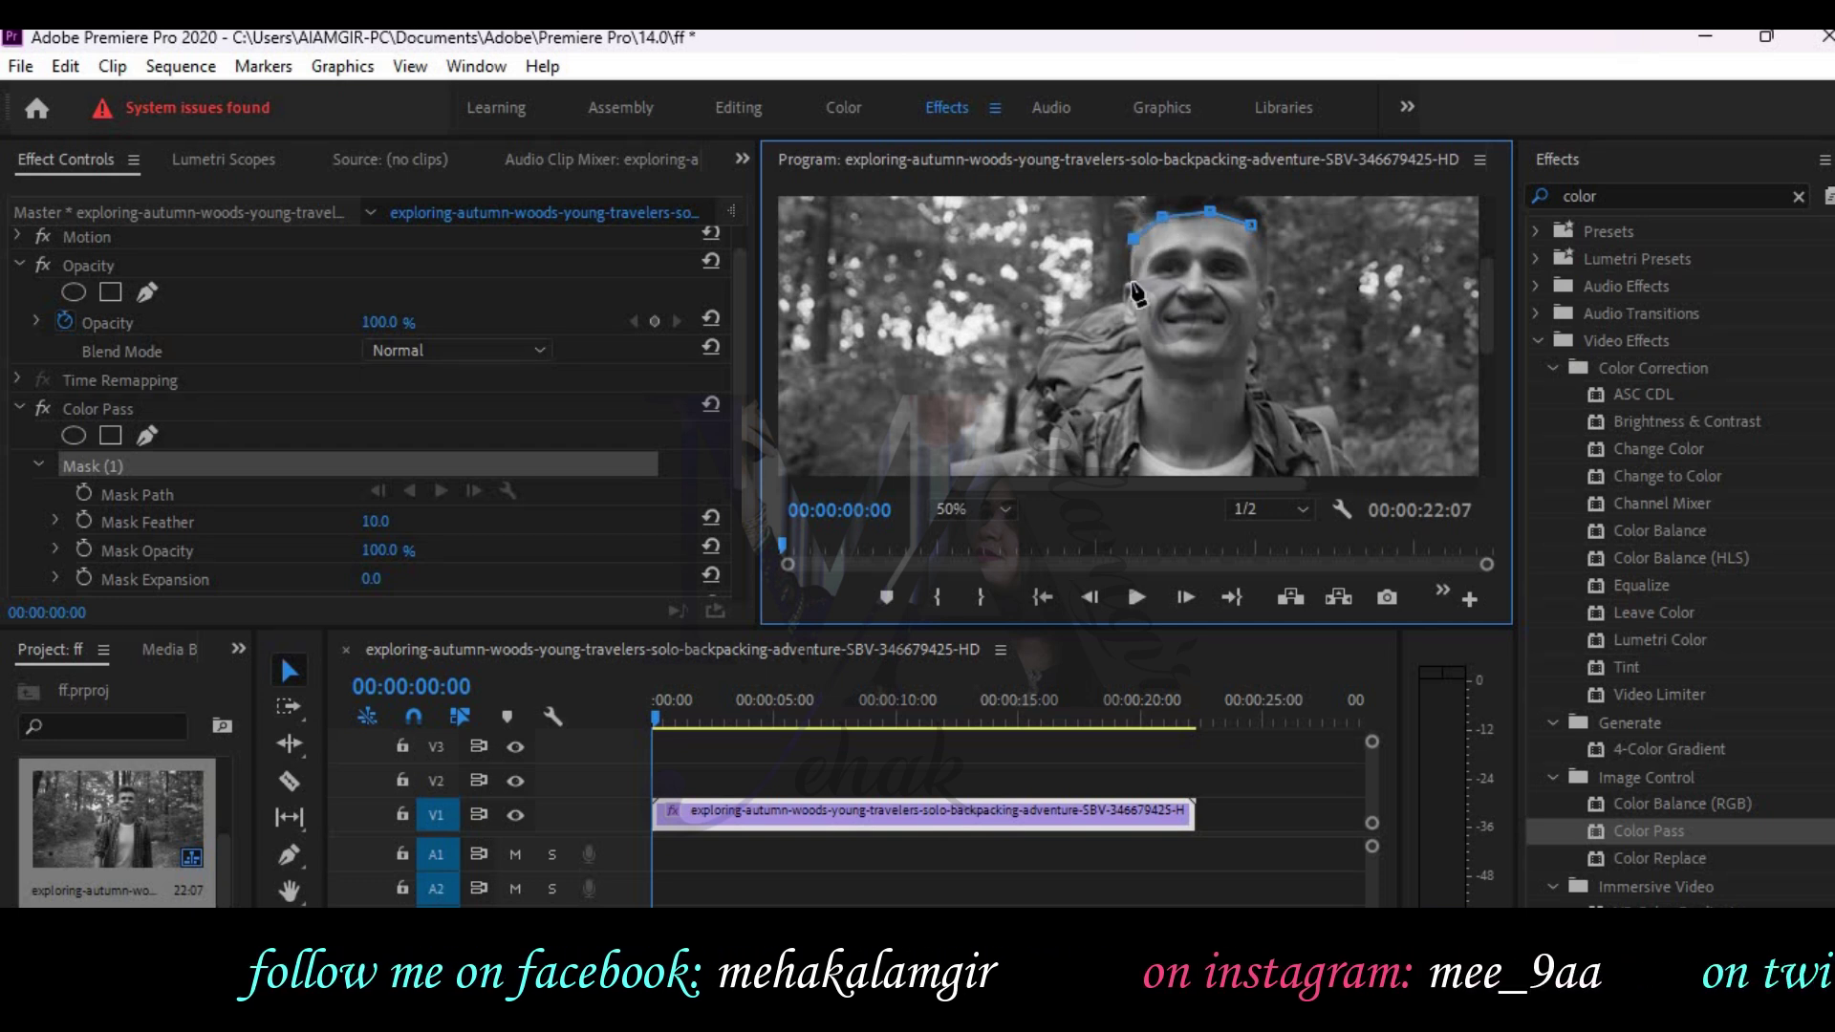
click(1132, 283)
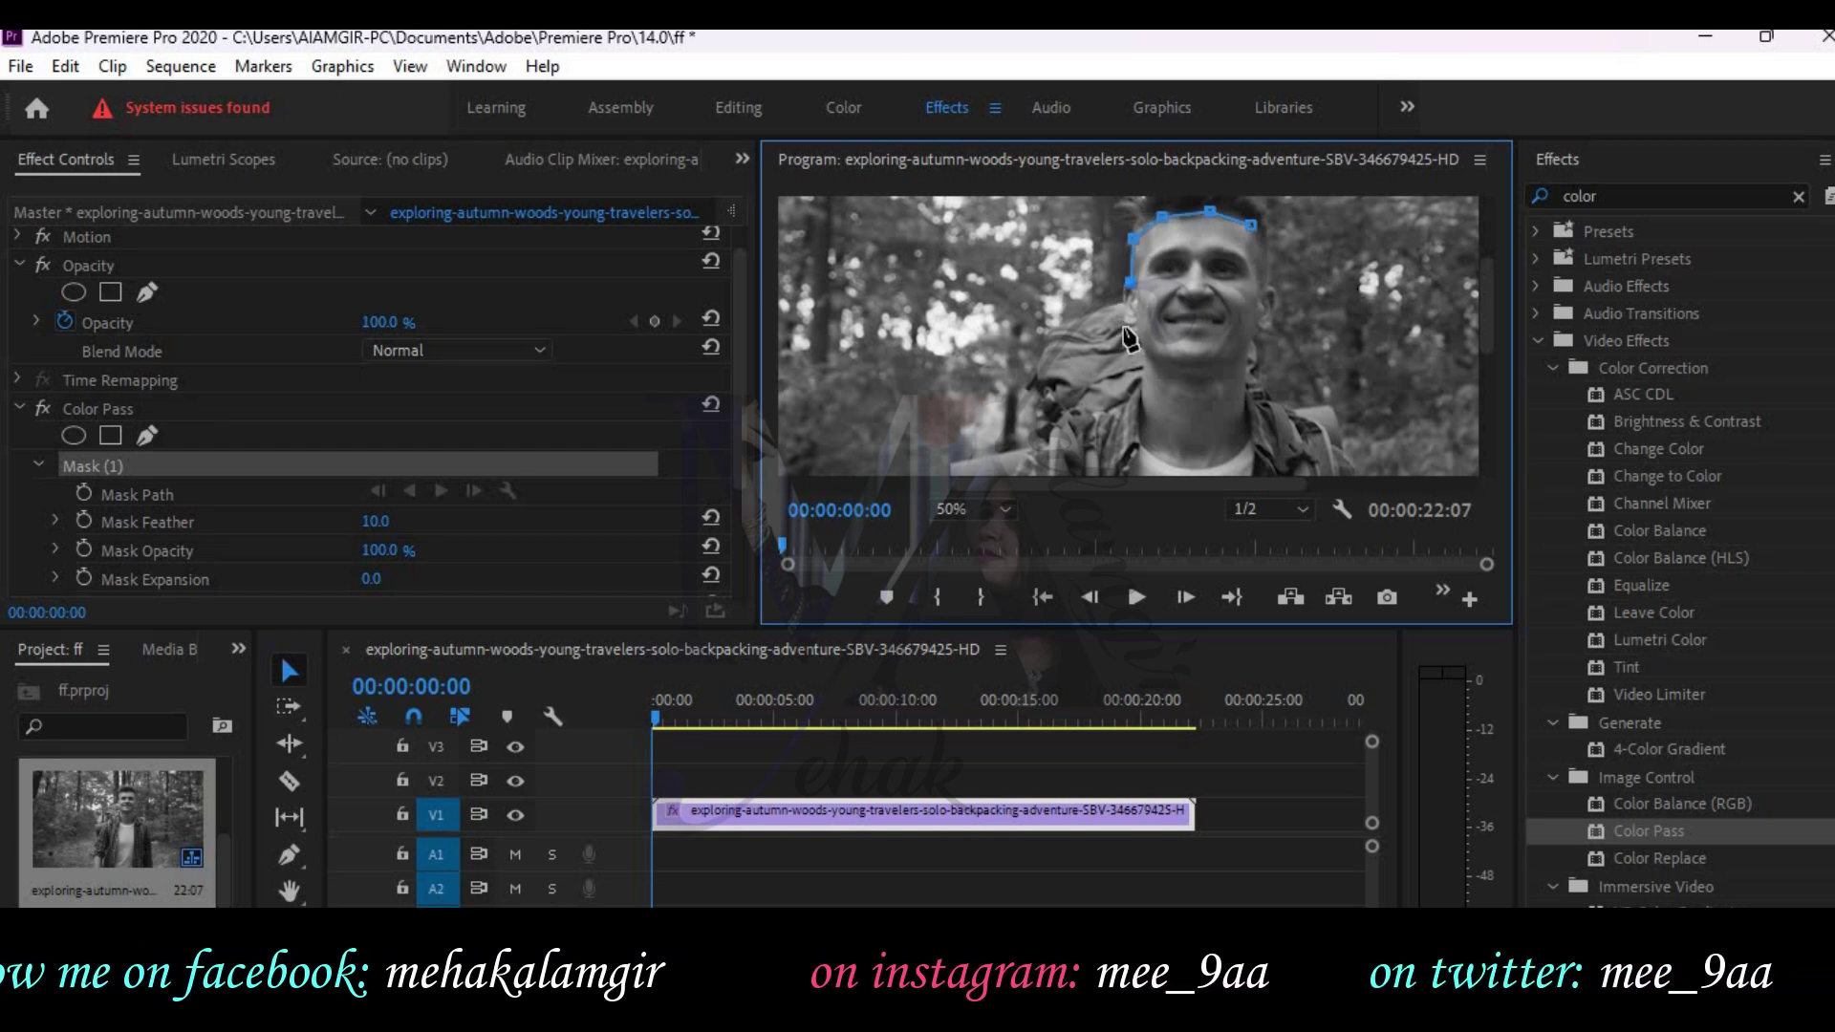
click(1126, 326)
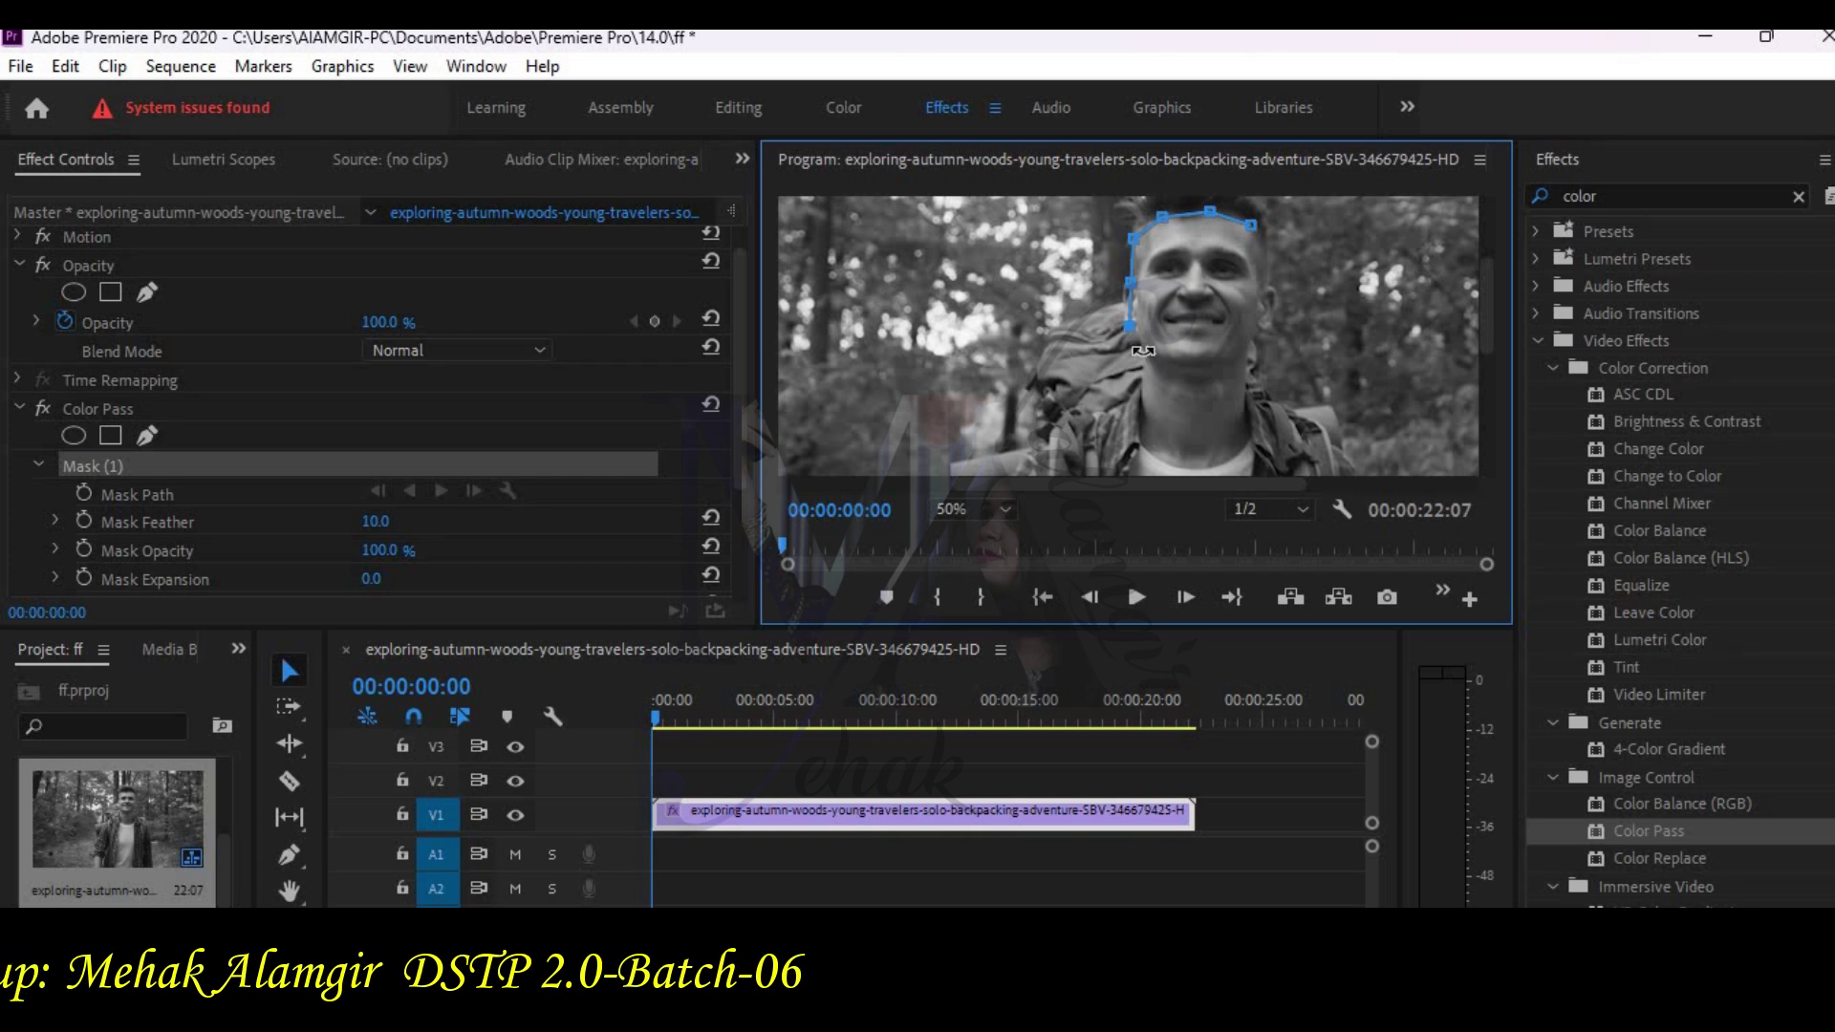
click(1141, 411)
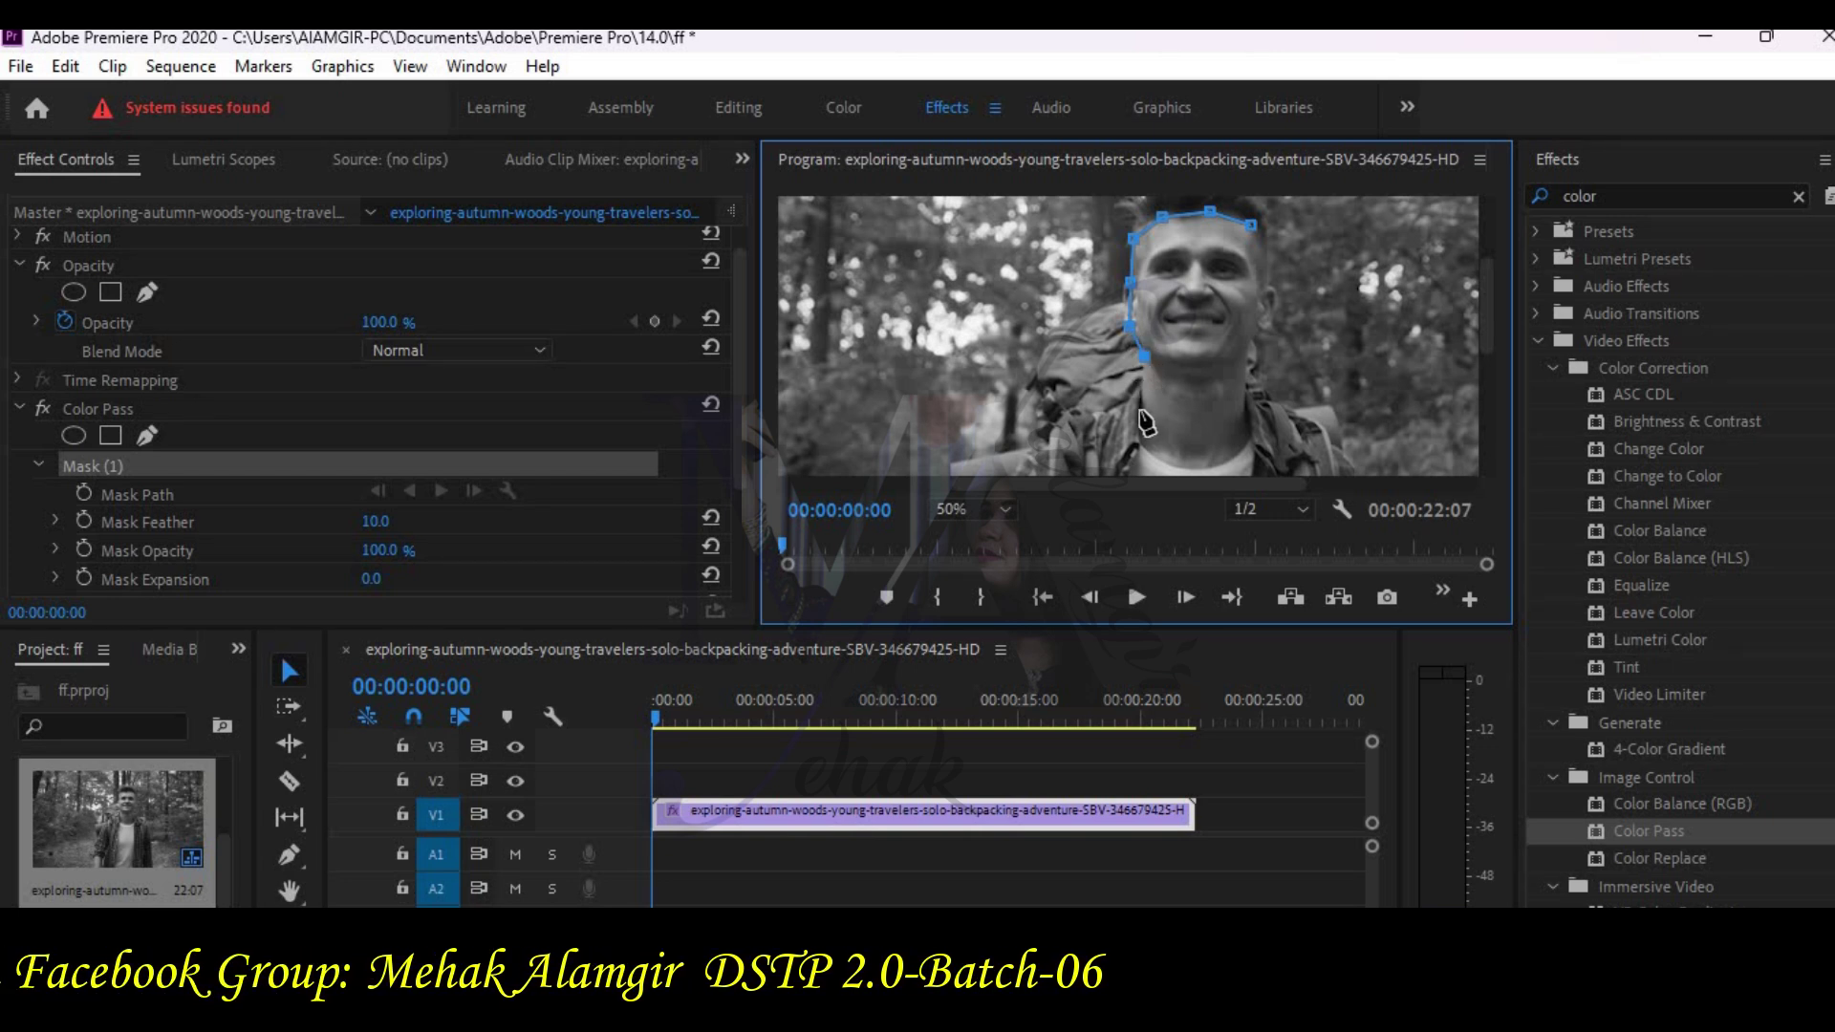
click(1144, 449)
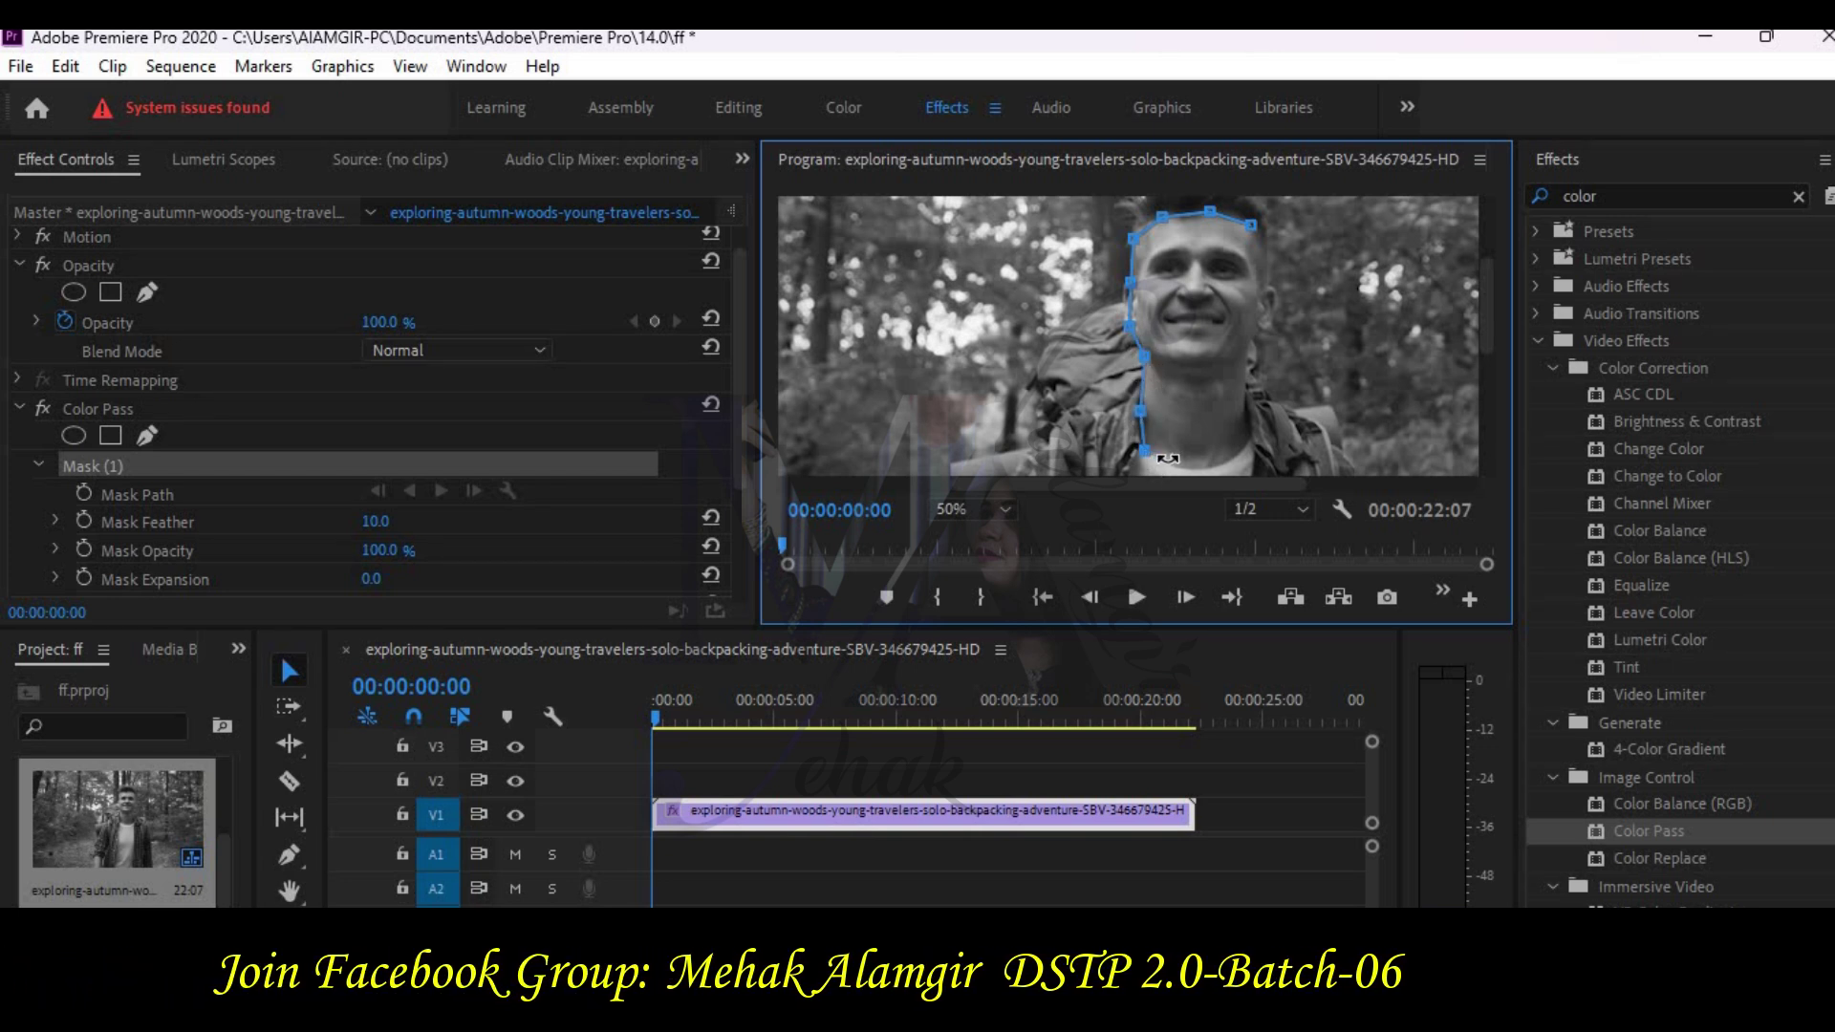
click(1179, 468)
click(1225, 466)
click(1252, 443)
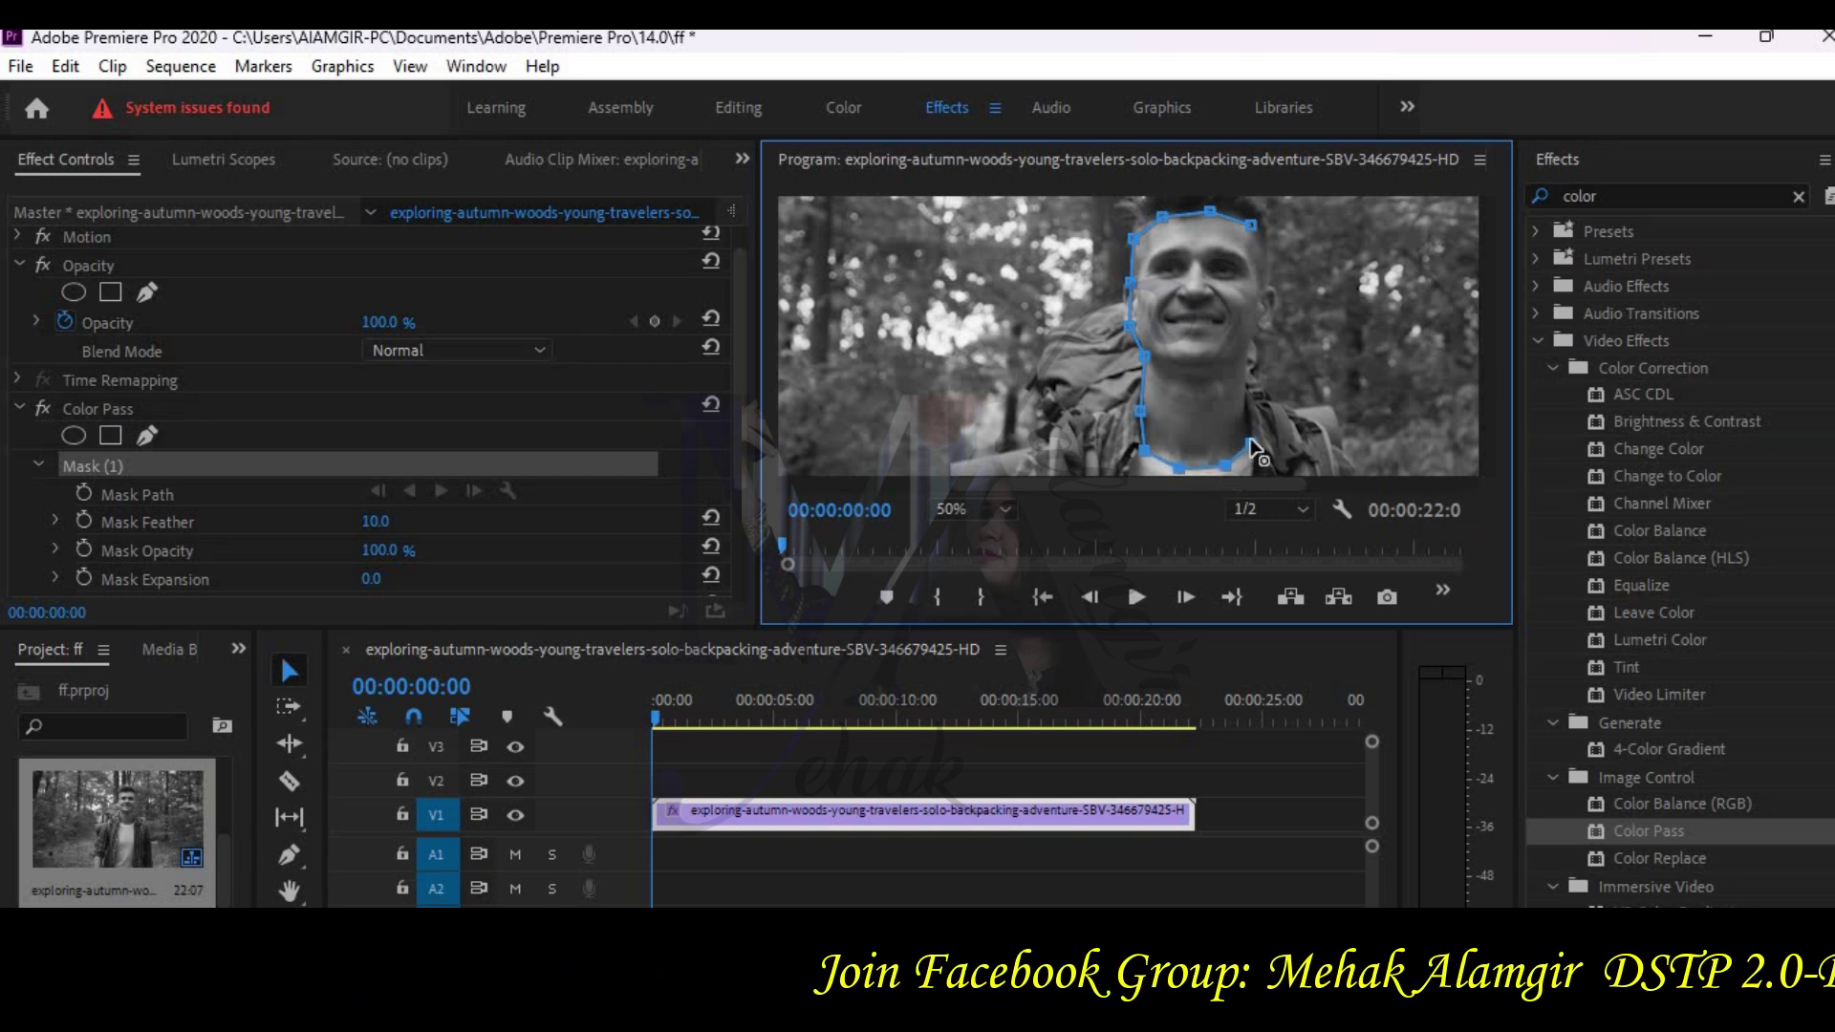
click(1245, 390)
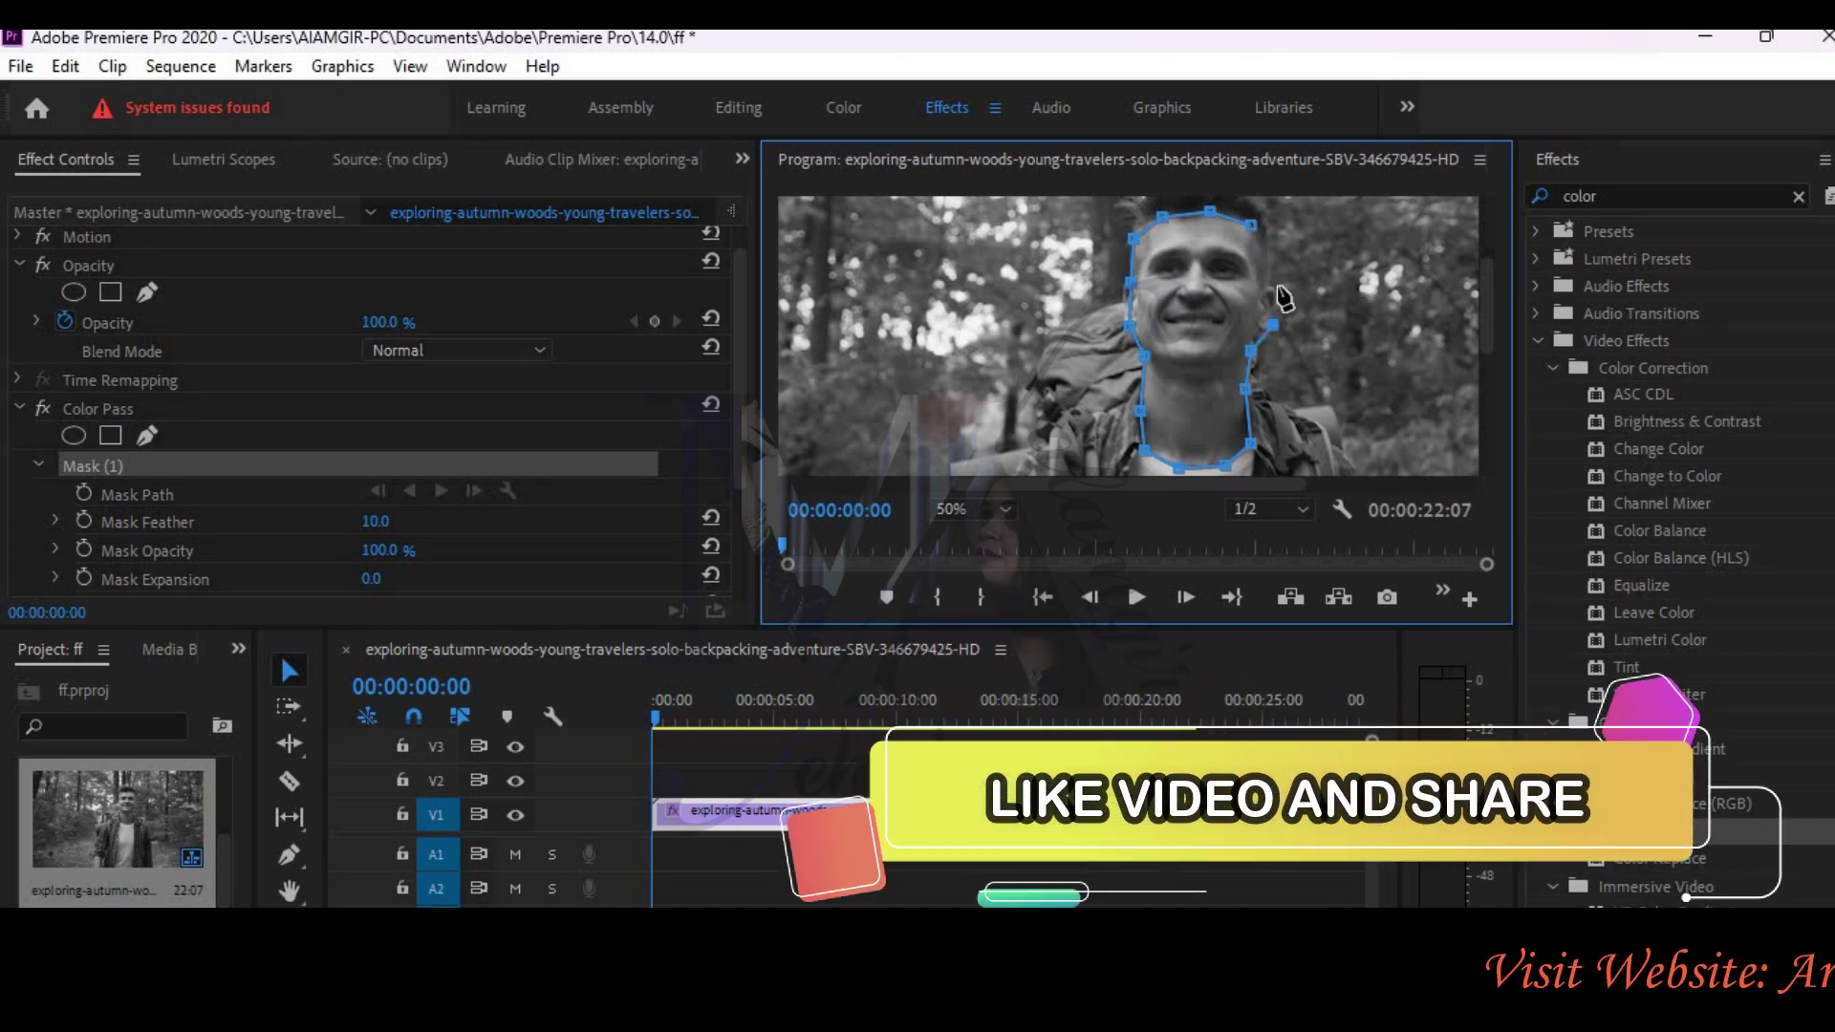
click(1278, 287)
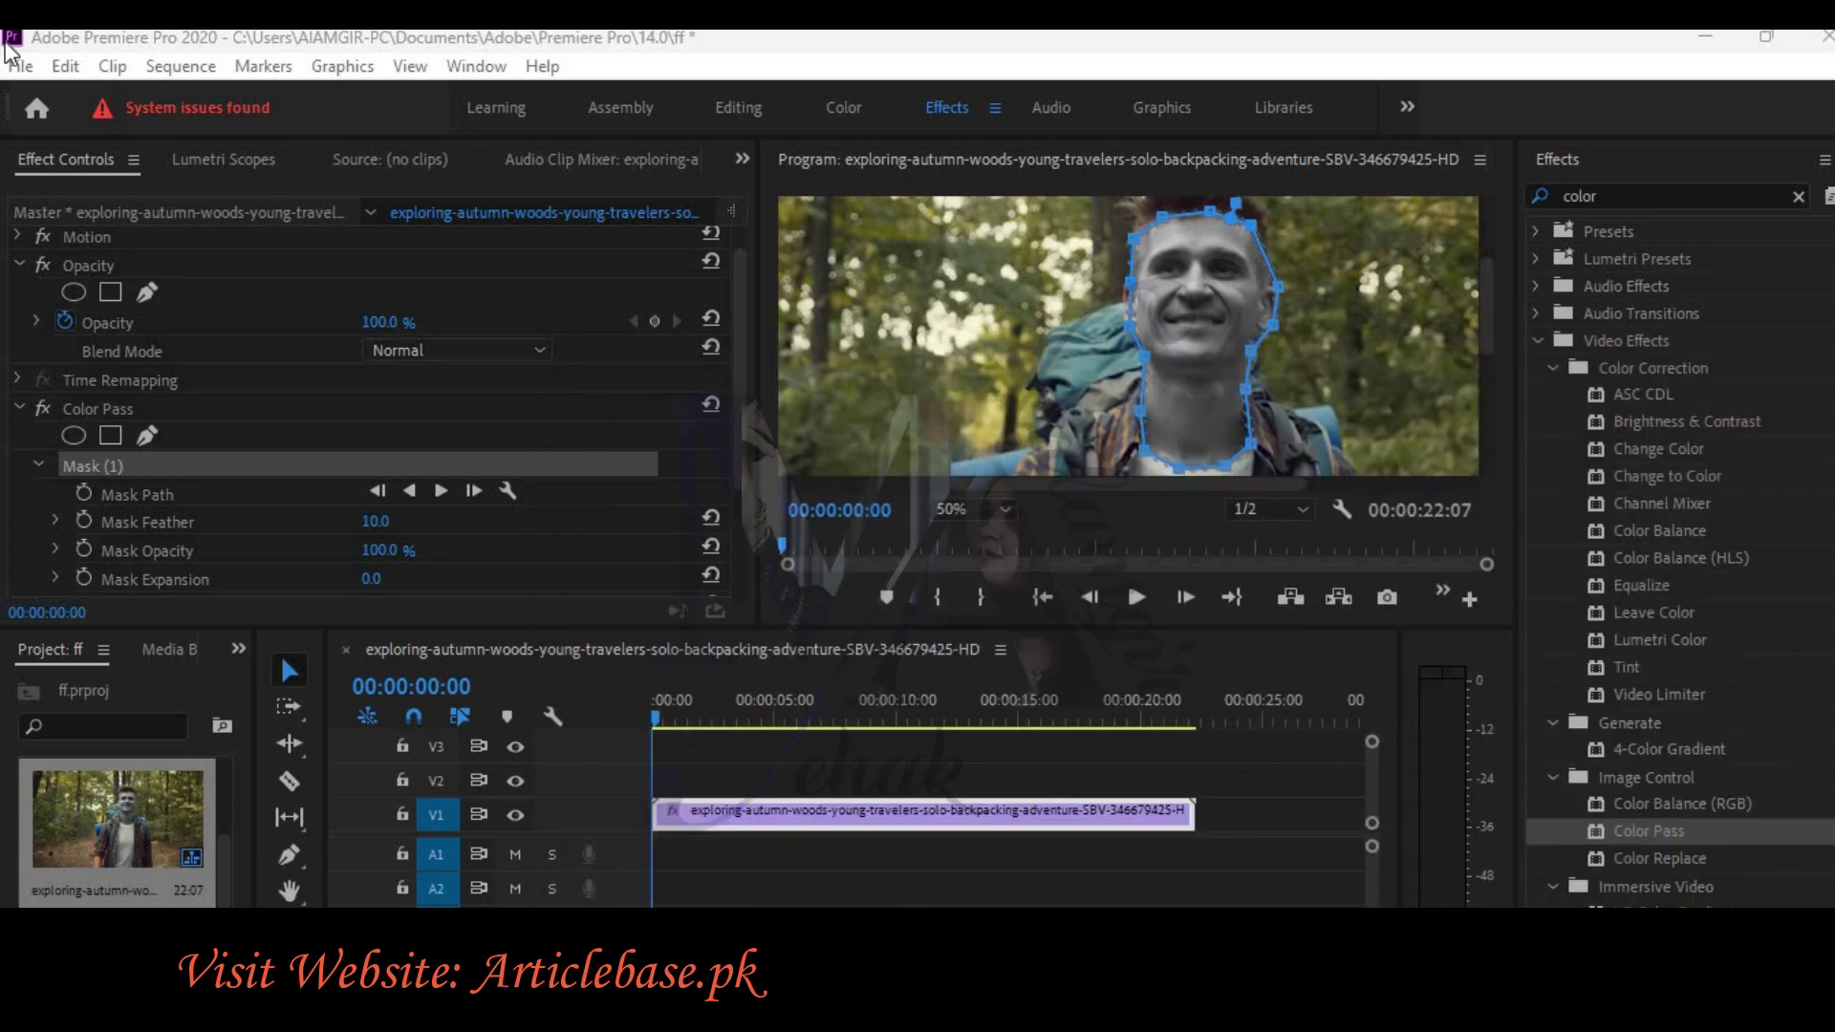
Step: Capture the Premiere Pro window with the drawn face mask, then switch to Word and go below the desaturated-clip screenshot
key(super+shift+s)
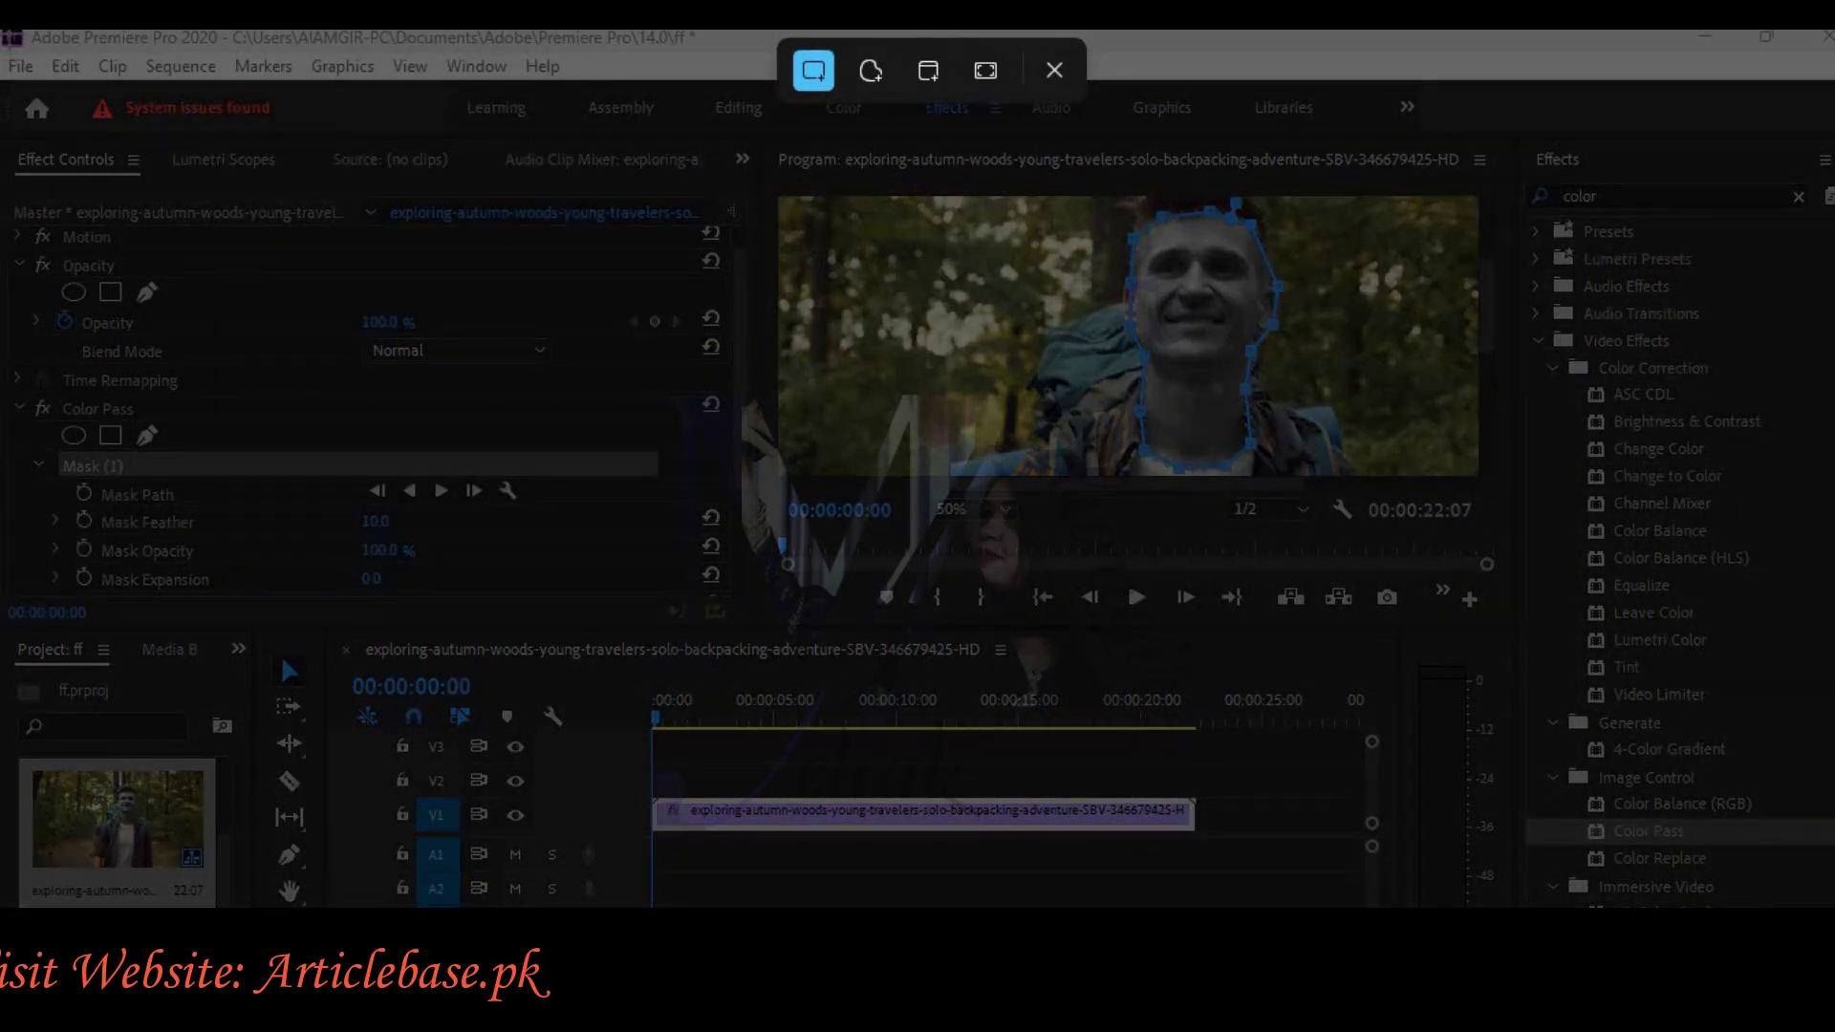
drag(1, 29, 1827, 908)
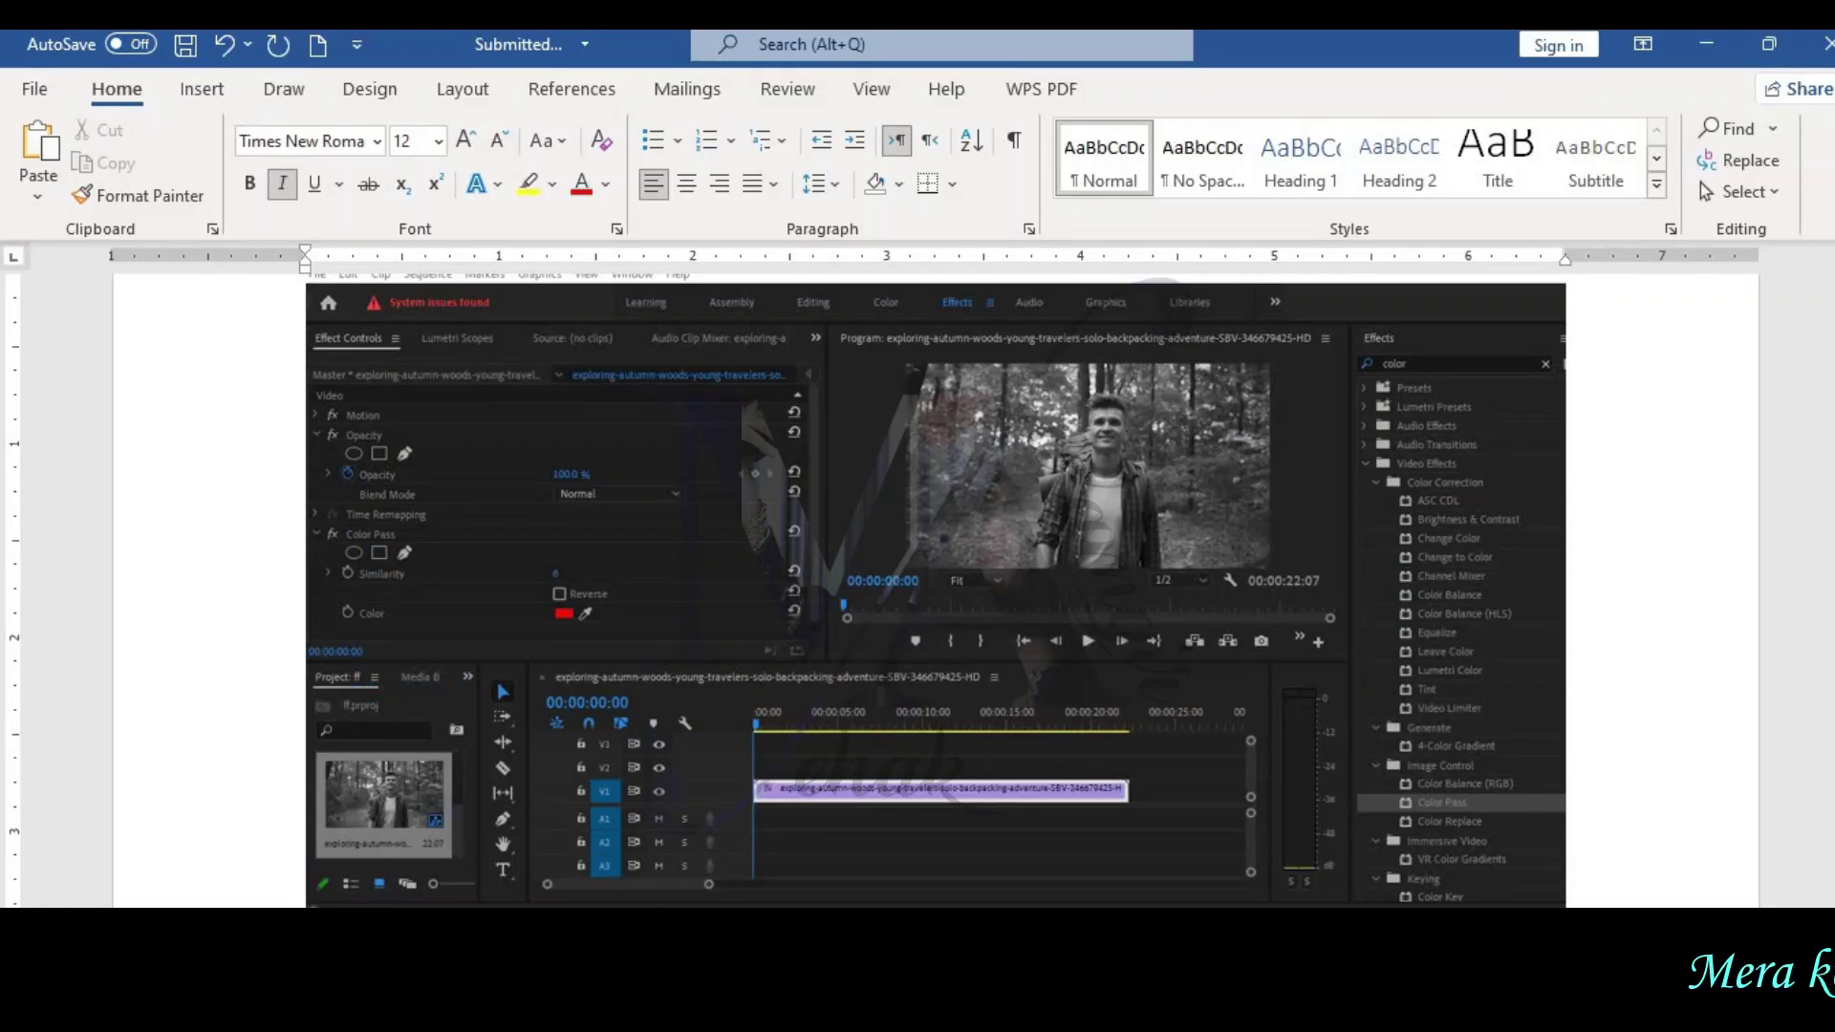
scroll(935, 536, down, 2)
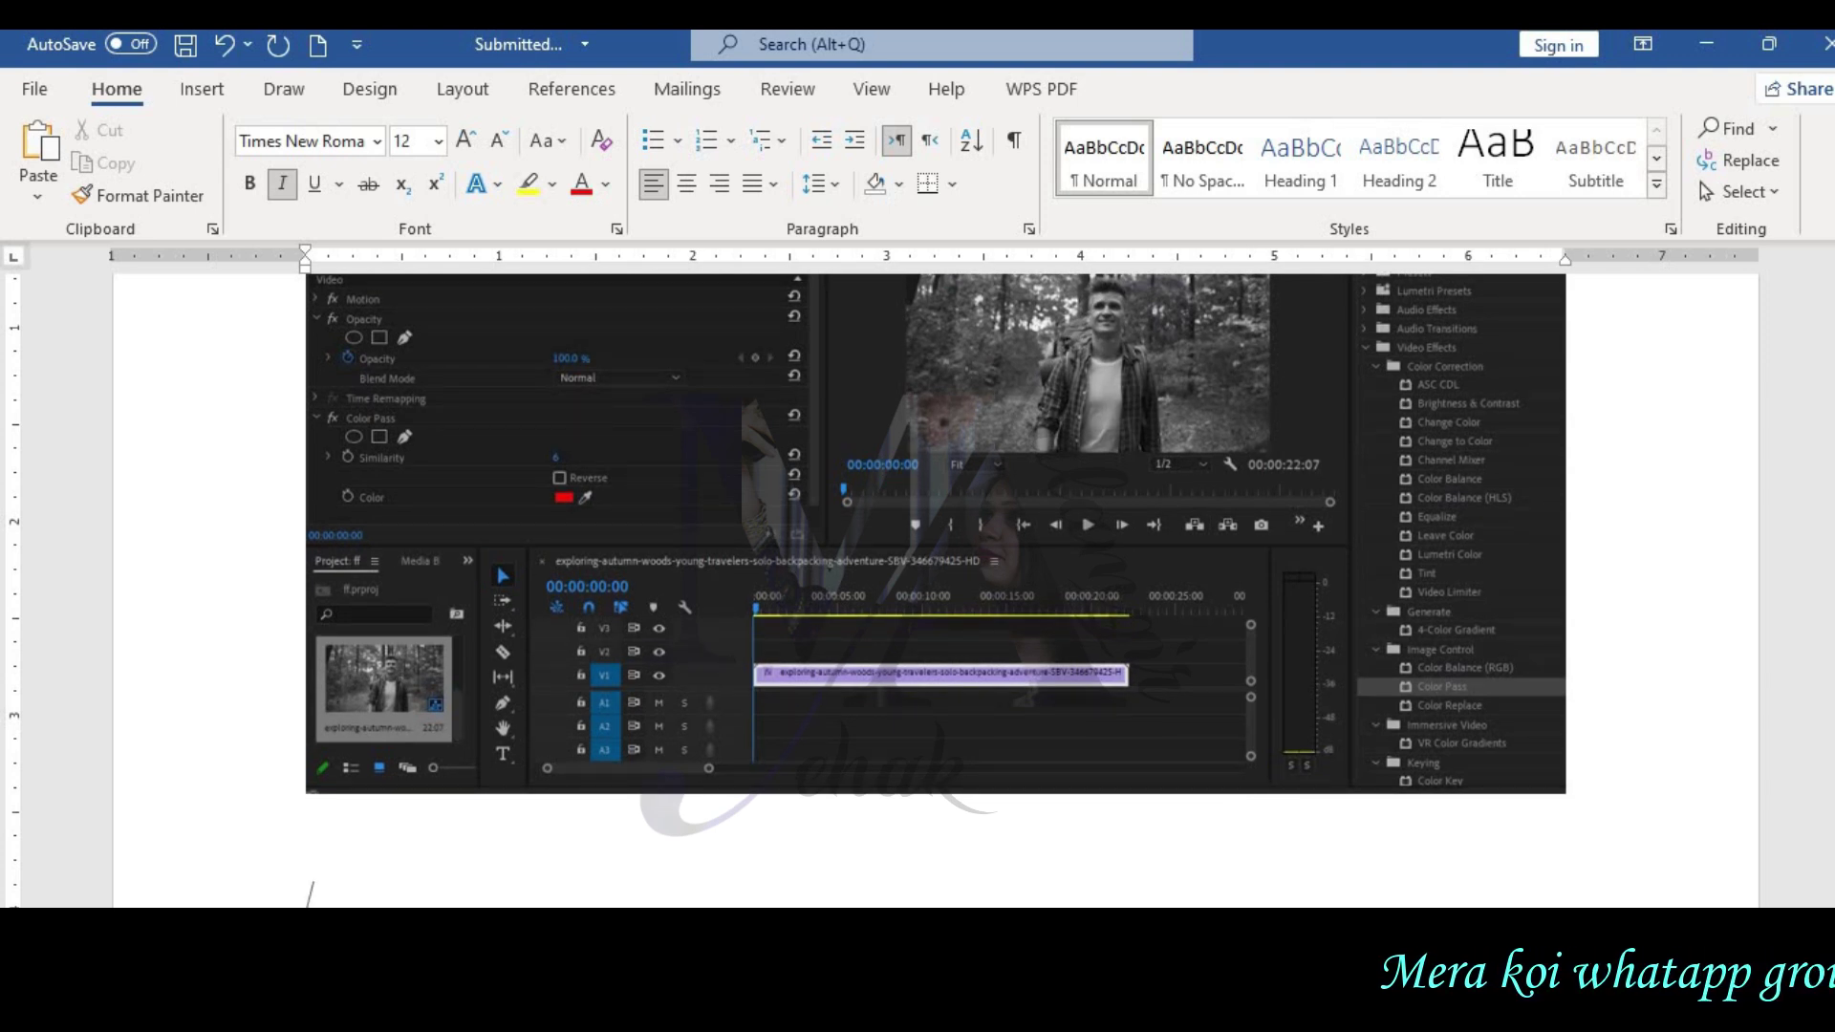
scroll(935, 574, down, 5)
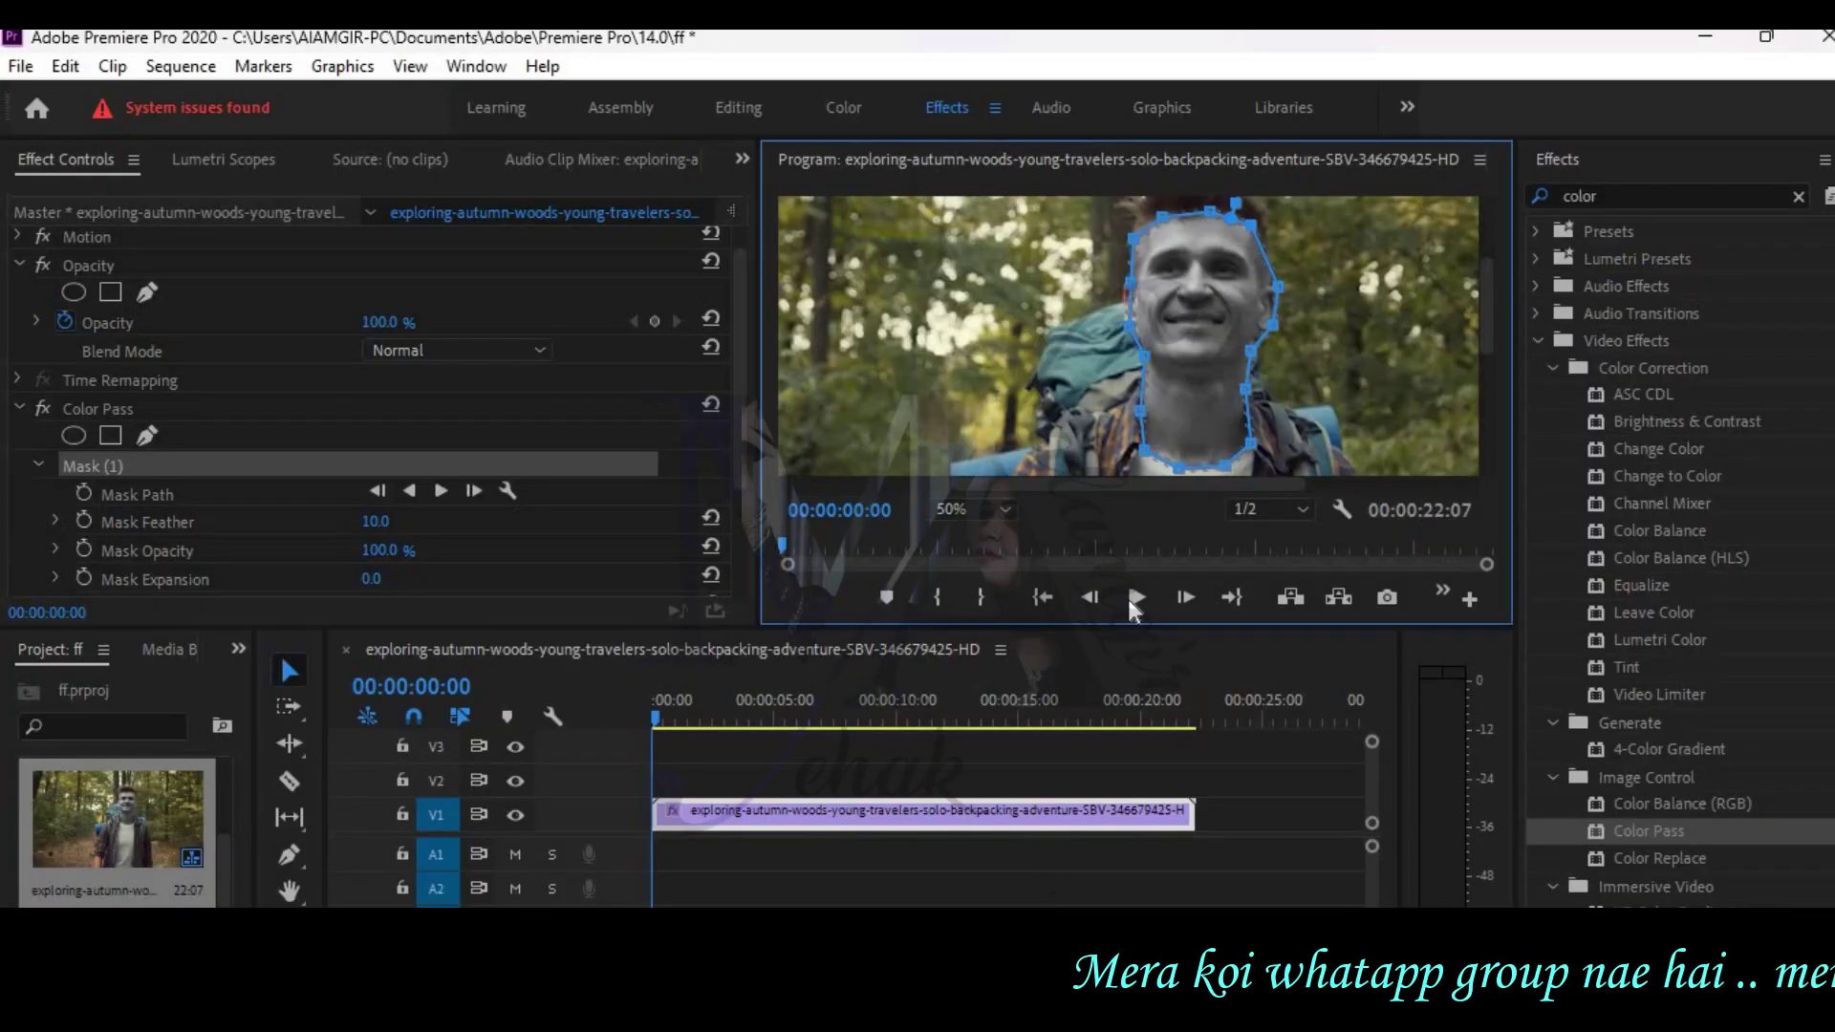
Step: In Premiere Pro, invert the Color Pass mask so that the desaturation applies outside the man's face and neck
scroll(497, 473, down, 3)
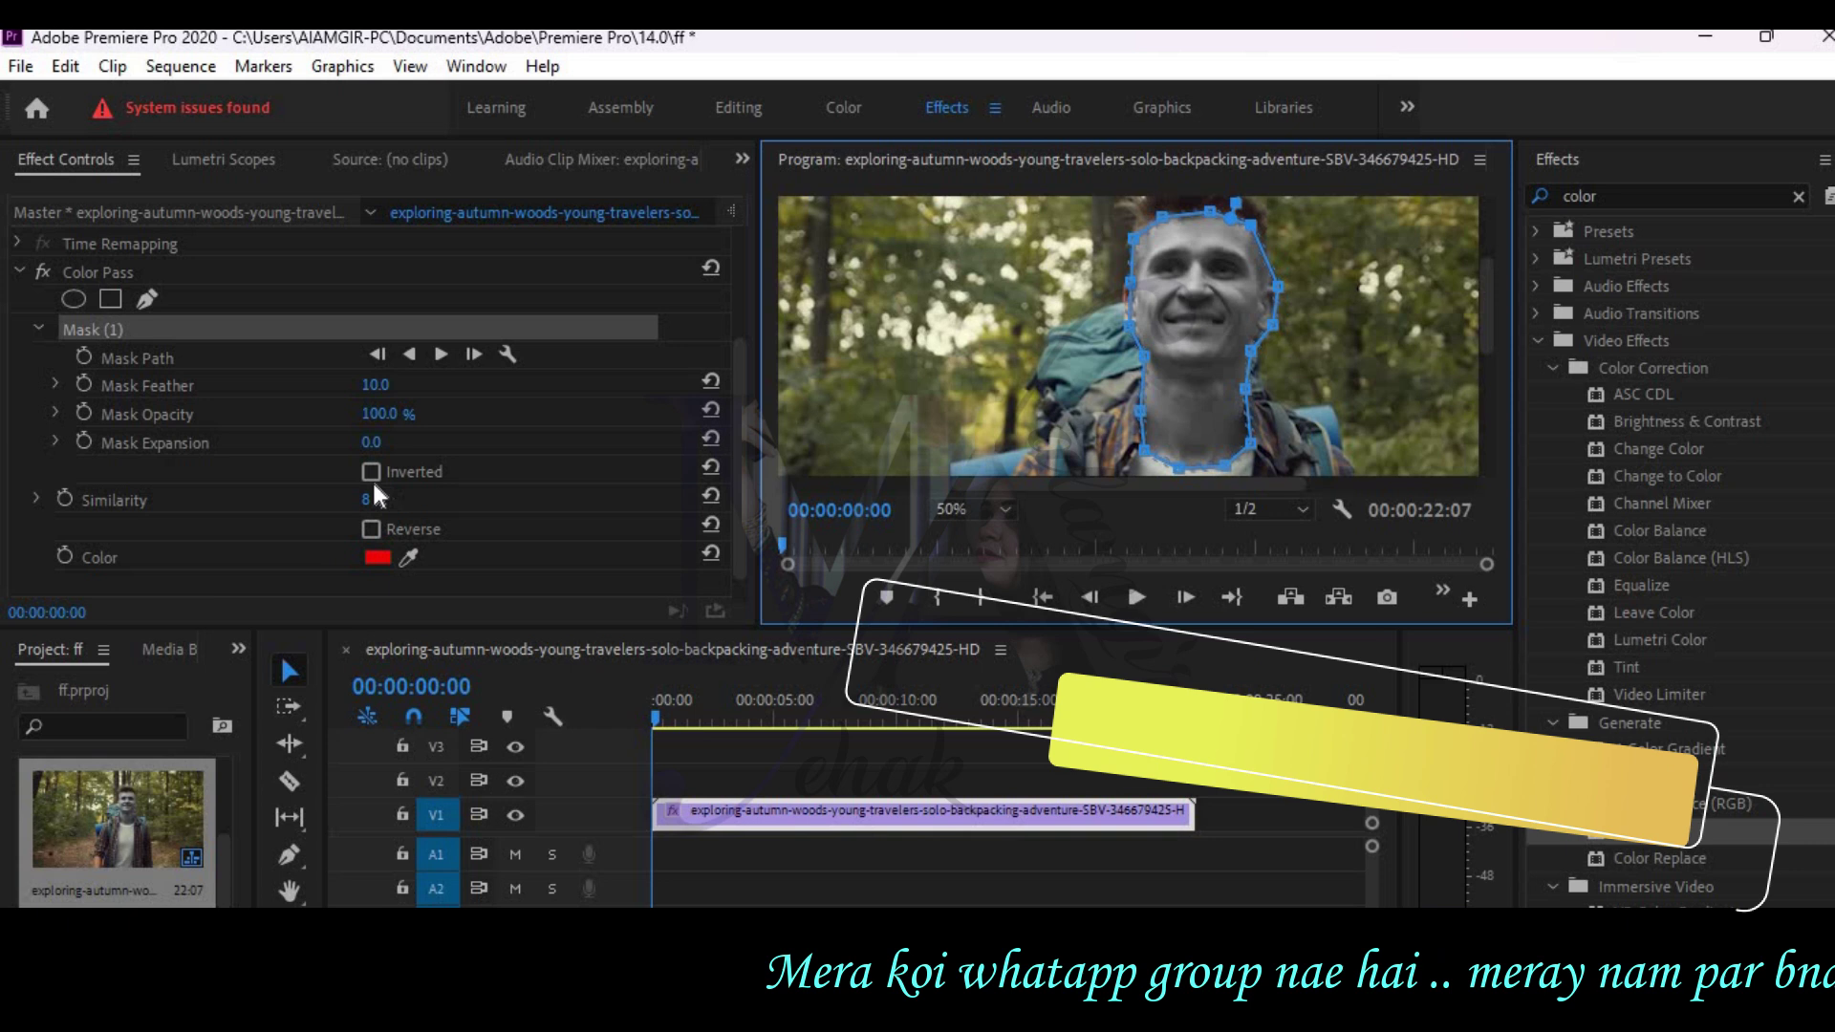
click(374, 449)
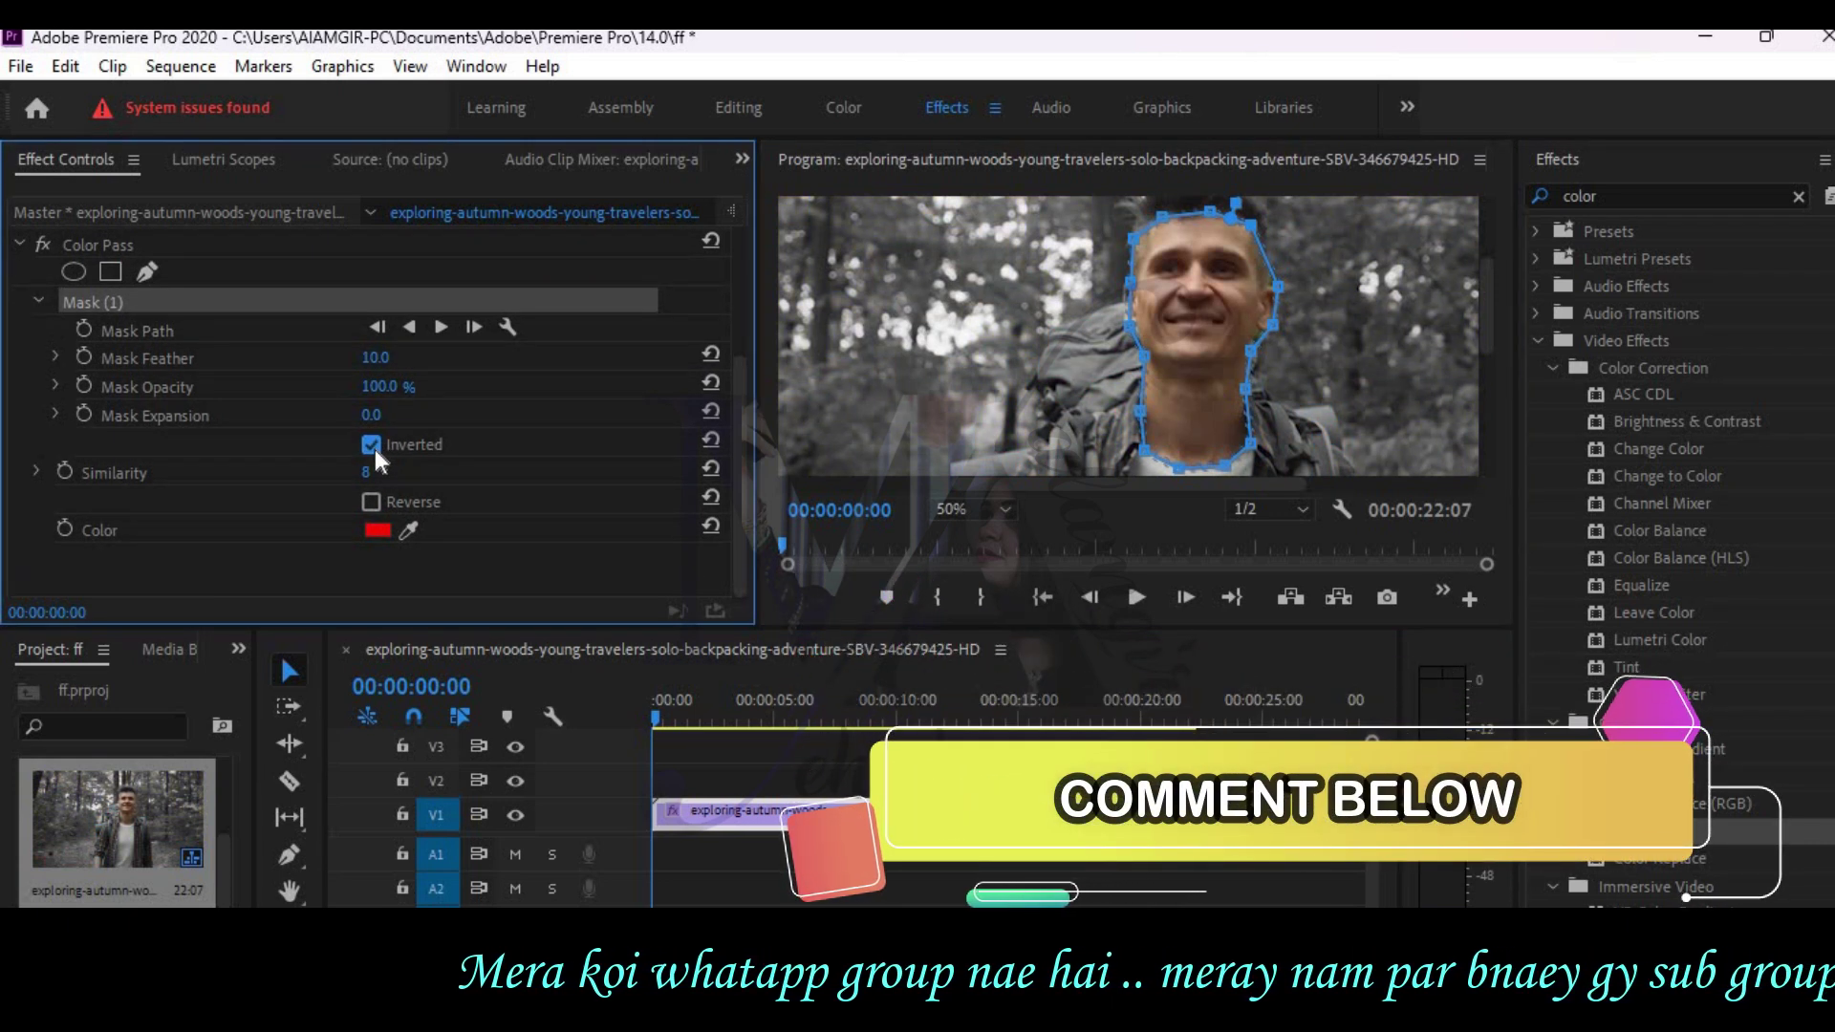
click(1479, 325)
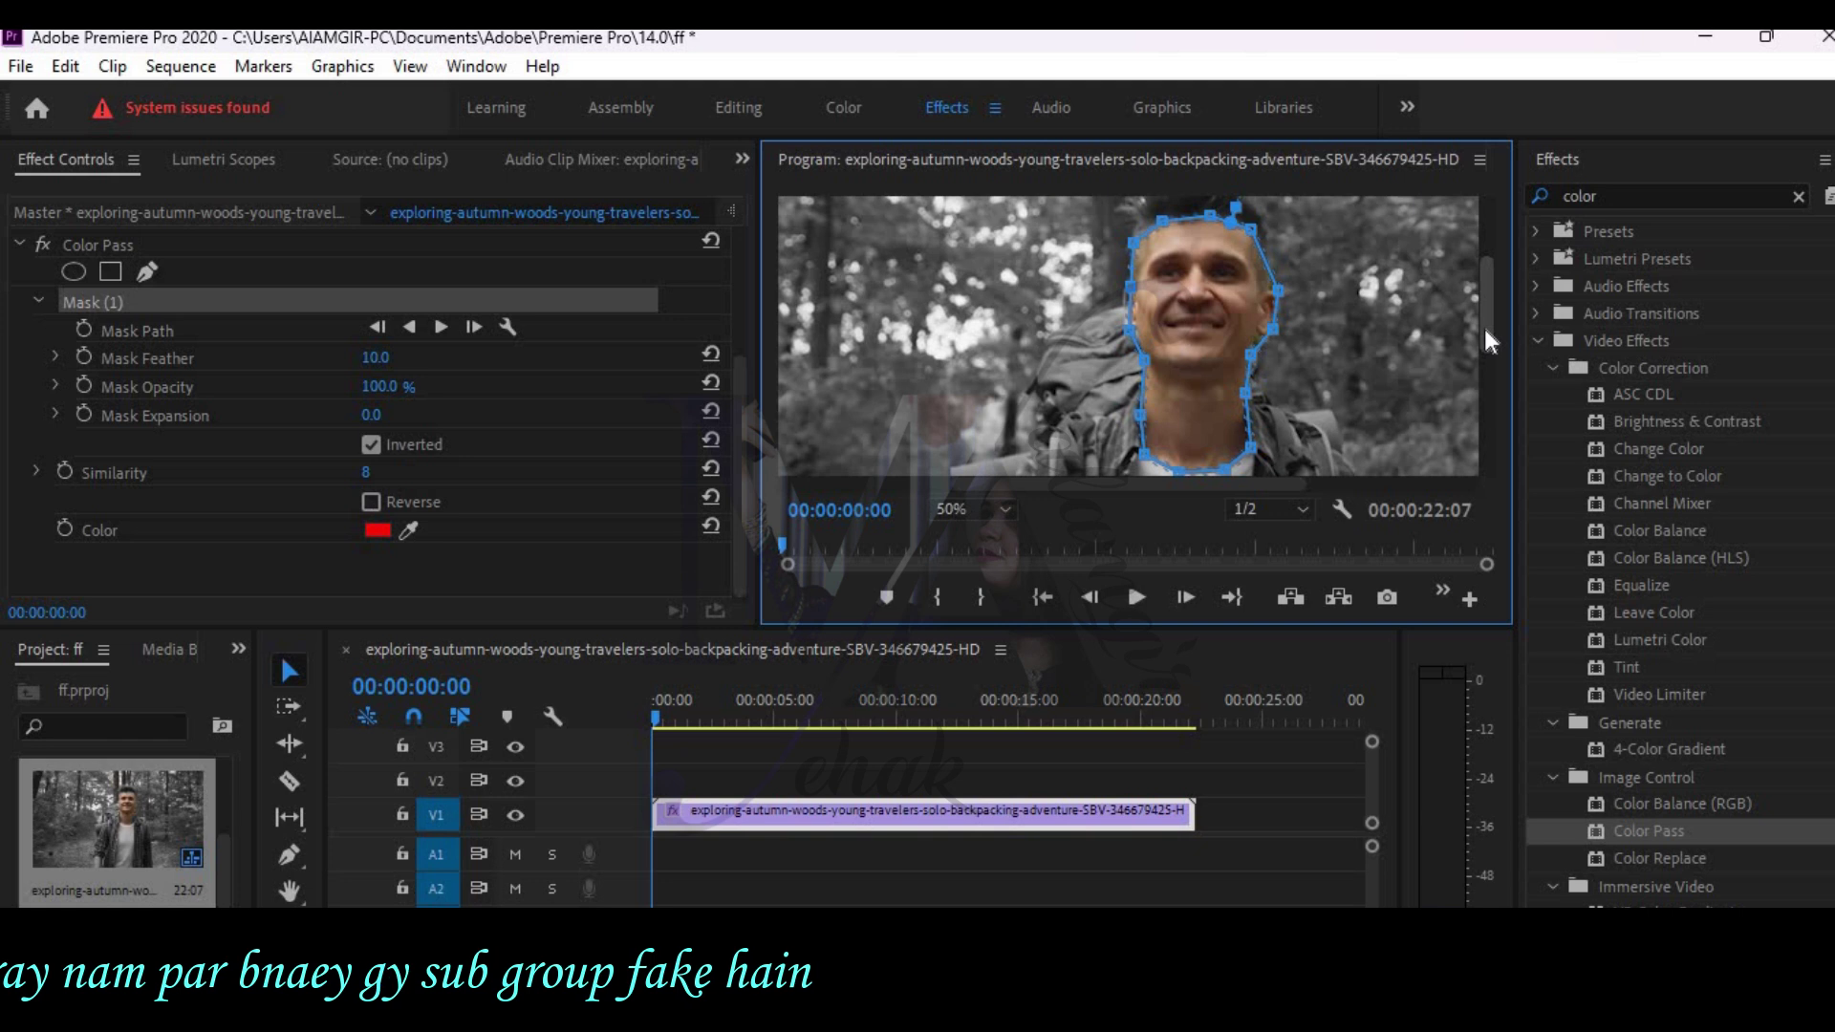
Step: Capture the window with the inverted mask, paste it into Word and go to the dynamic mask animation instruction
key(ctrl+n)
drag(3, 30, 284, 134)
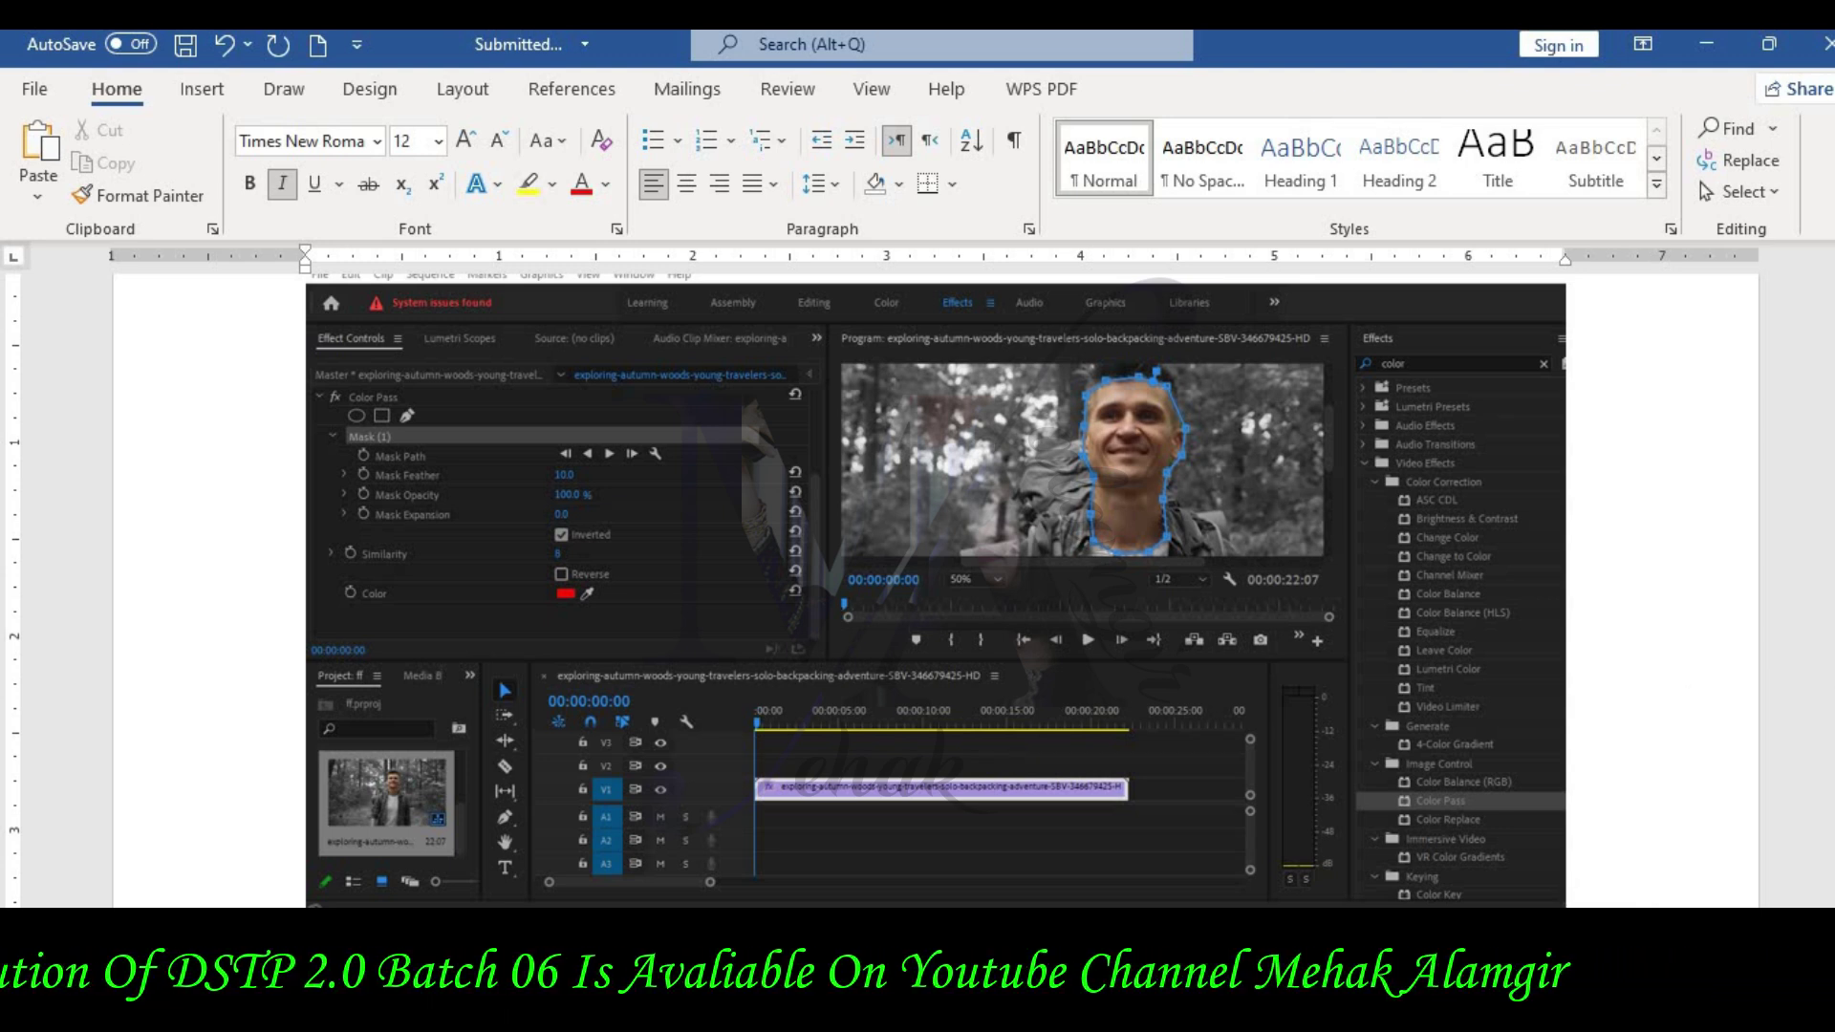
scroll(1683, 703, down, 1)
scroll(1568, 801, down, 3)
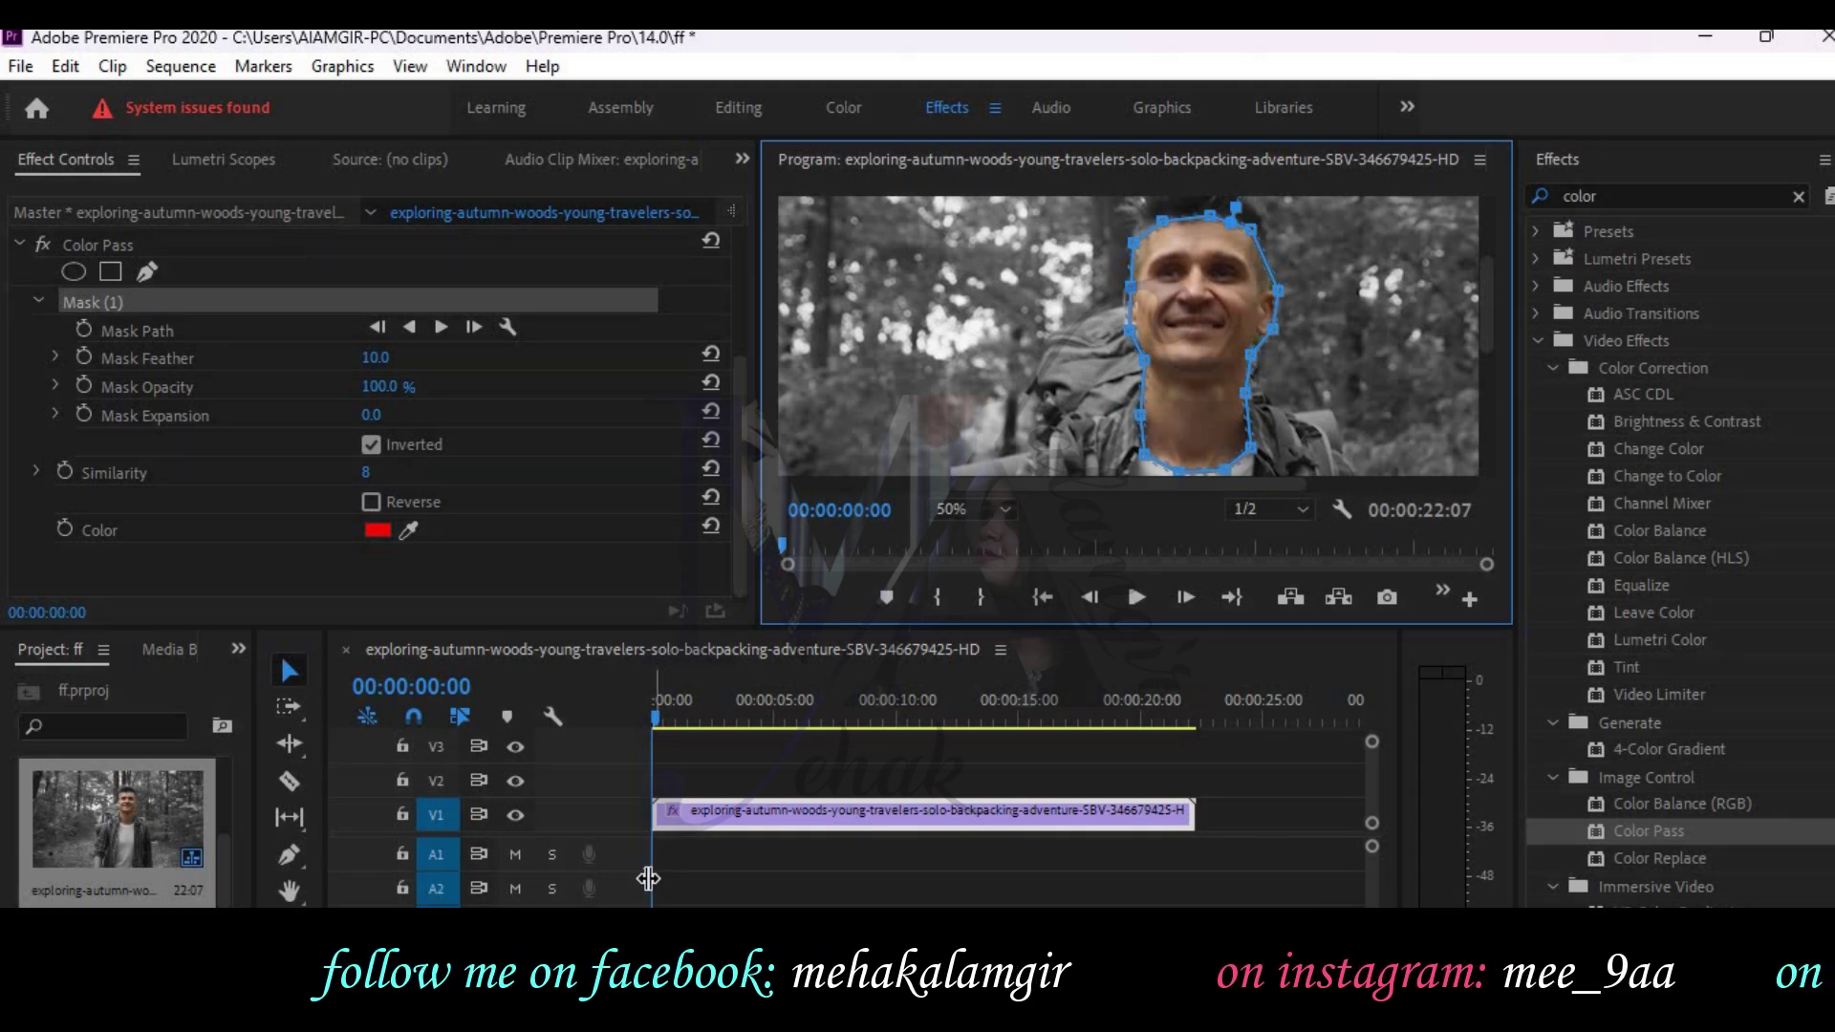
Step: Track the Color Pass mask forward through the clip in Premiere Pro and paste a capture of the tracking into Word below the animation instruction
click(438, 331)
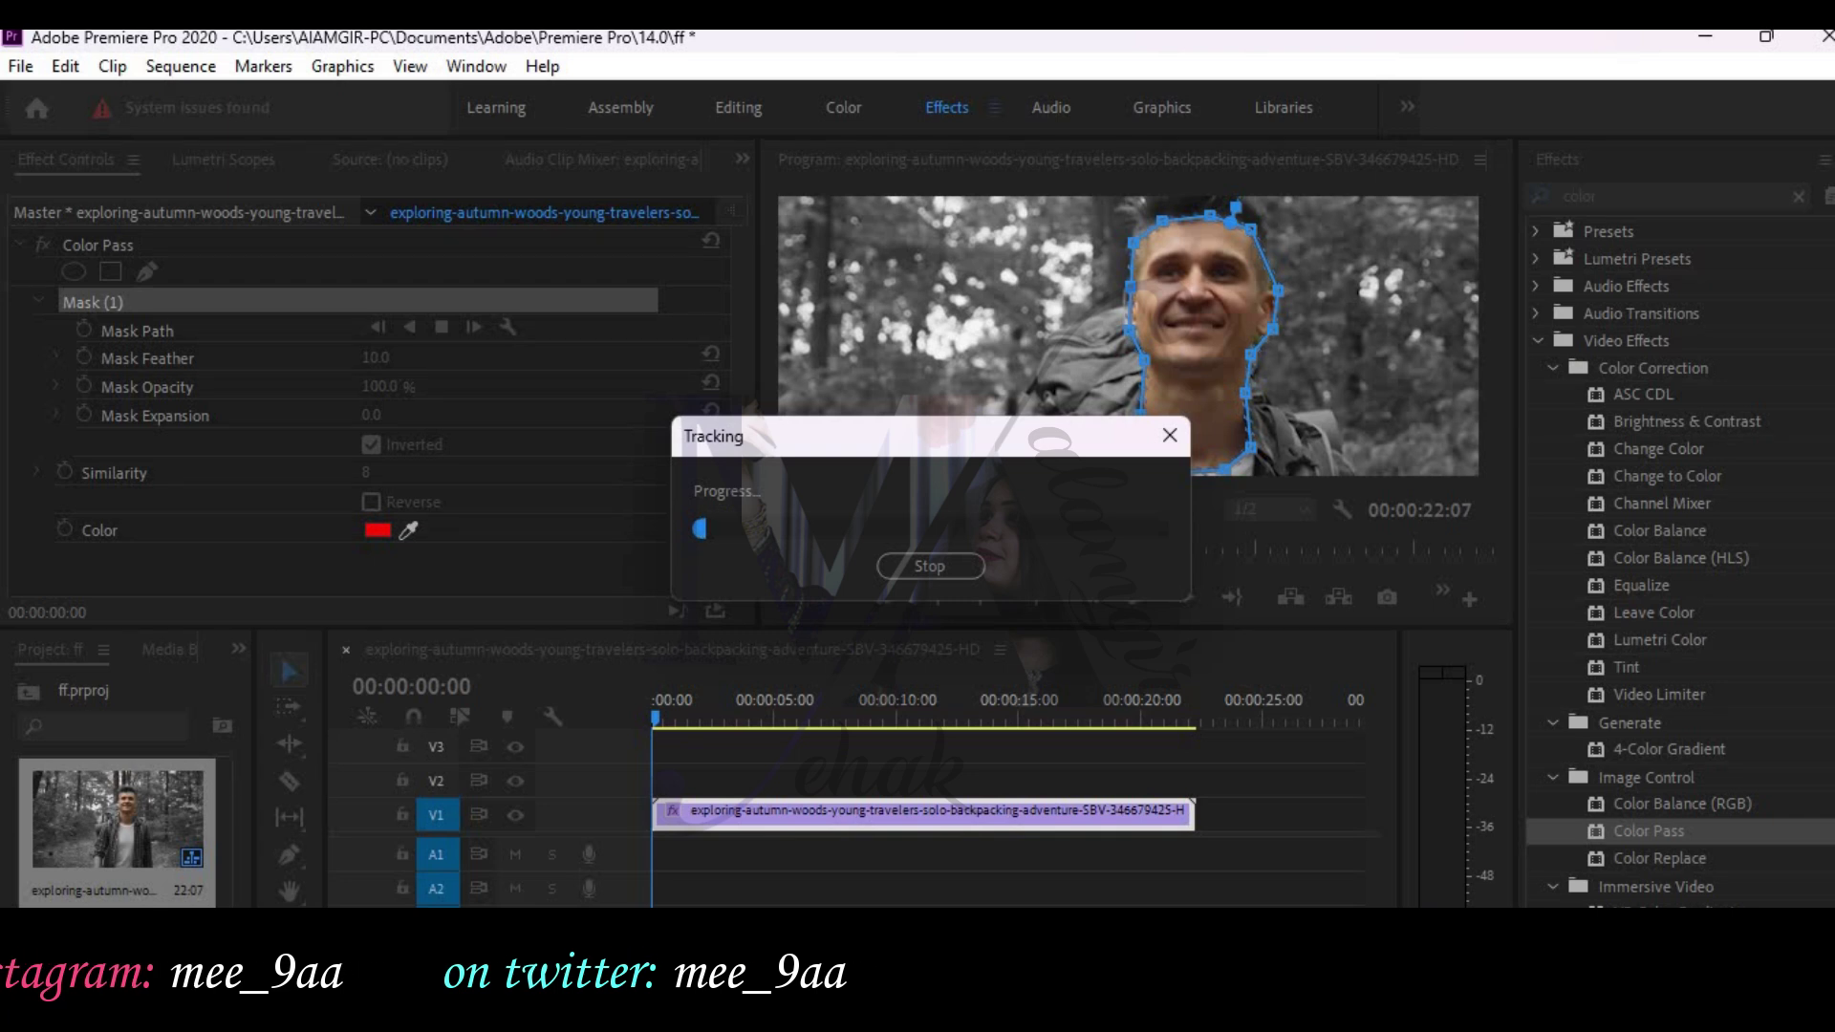
key(alt+Tab)
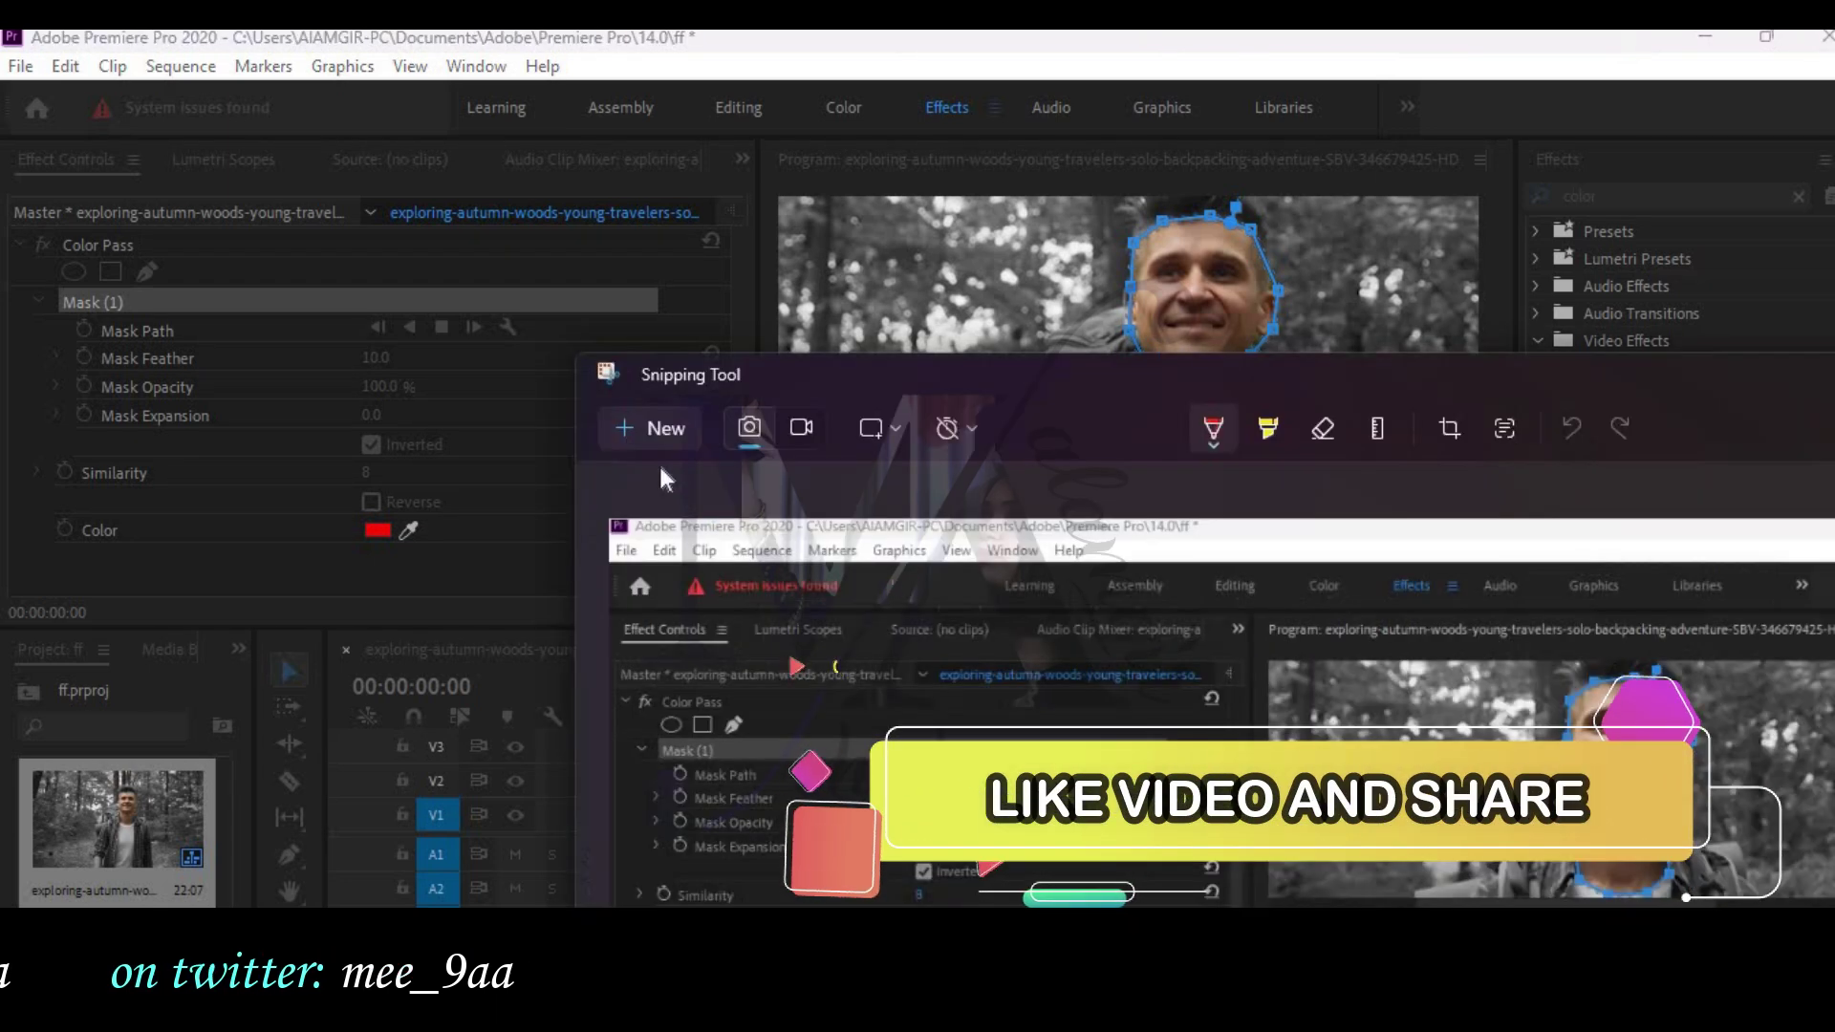
click(629, 430)
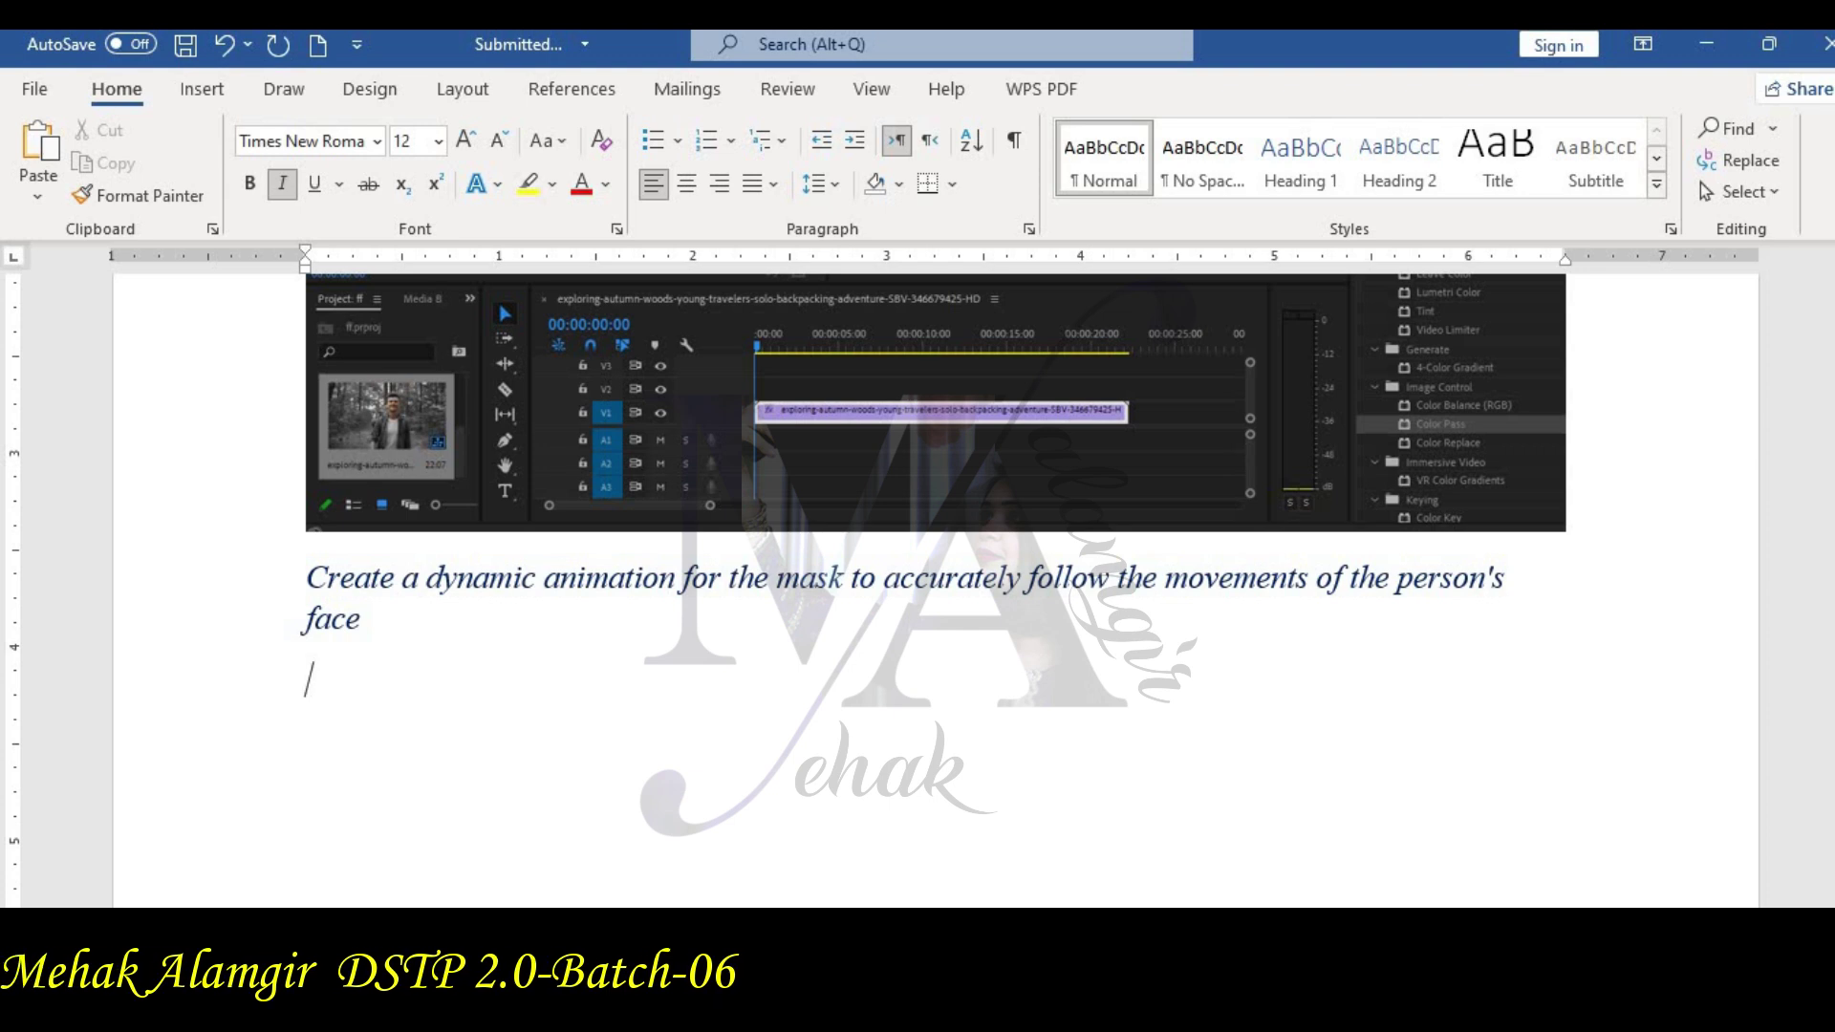
key(ctrl+v)
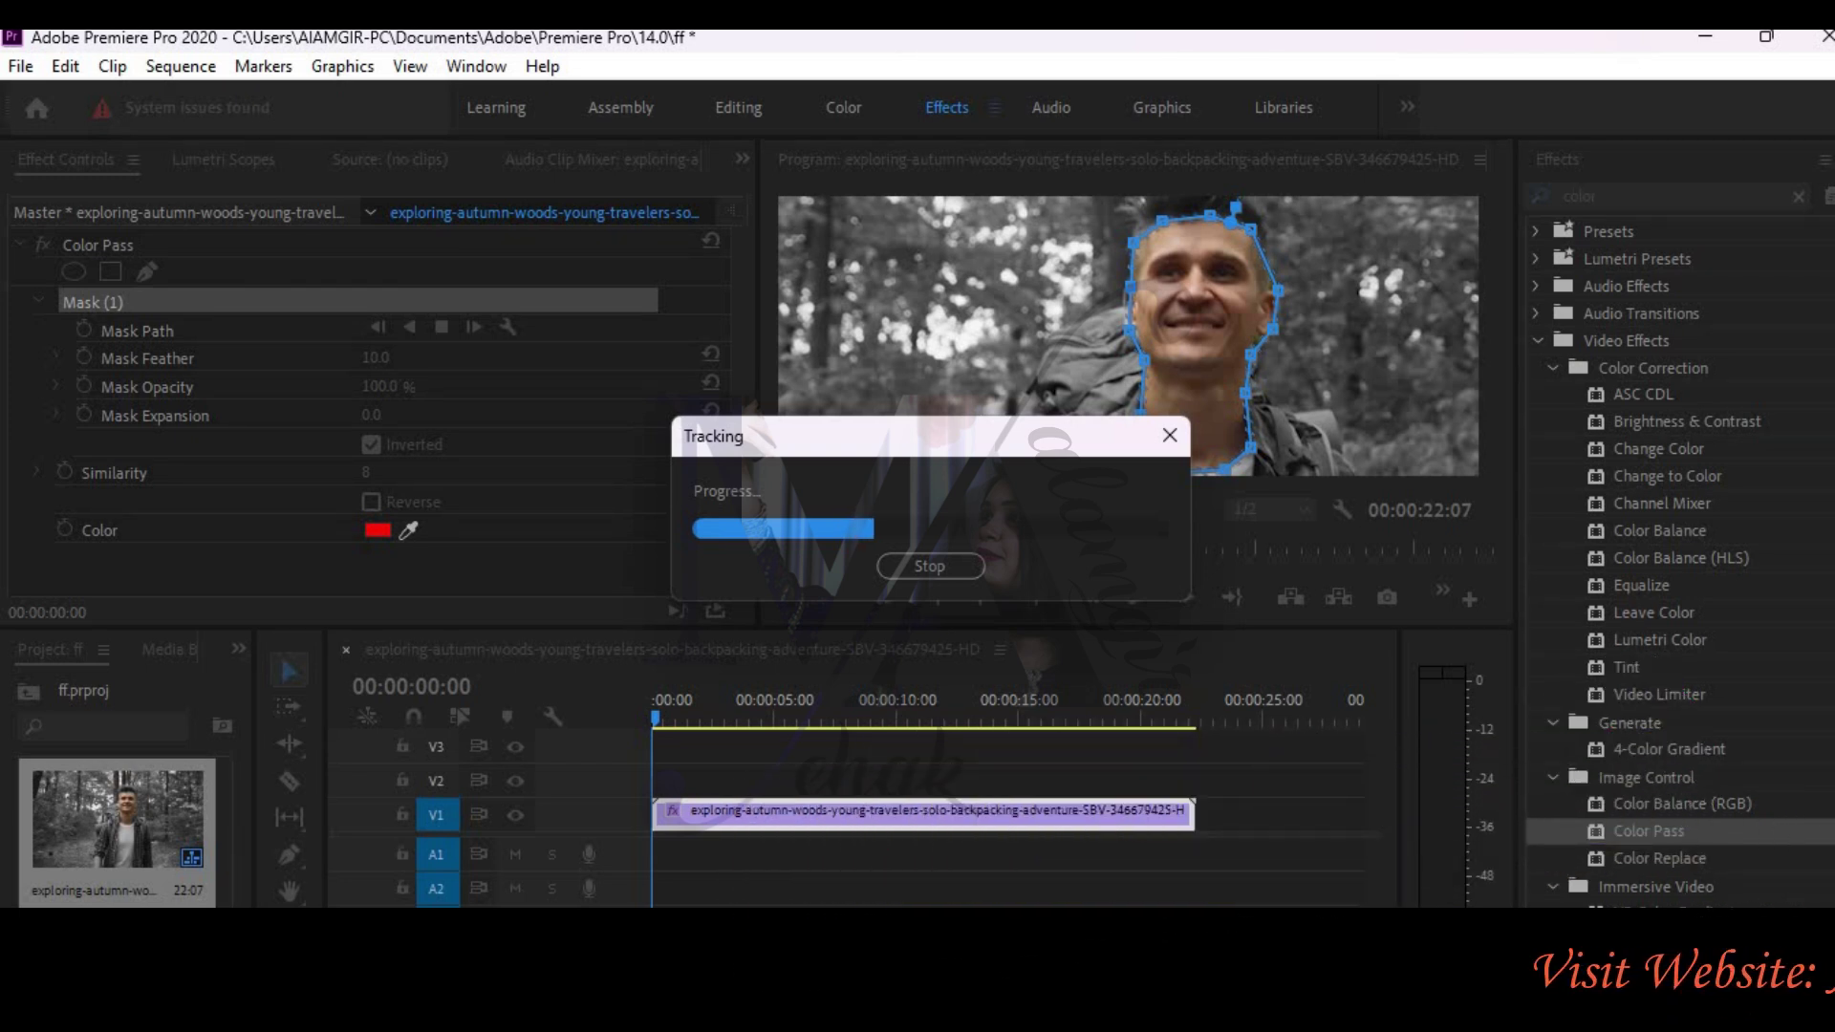
Step: Capture the full Premiere Pro window twice more at different stages of the mask tracking progress
click(671, 438)
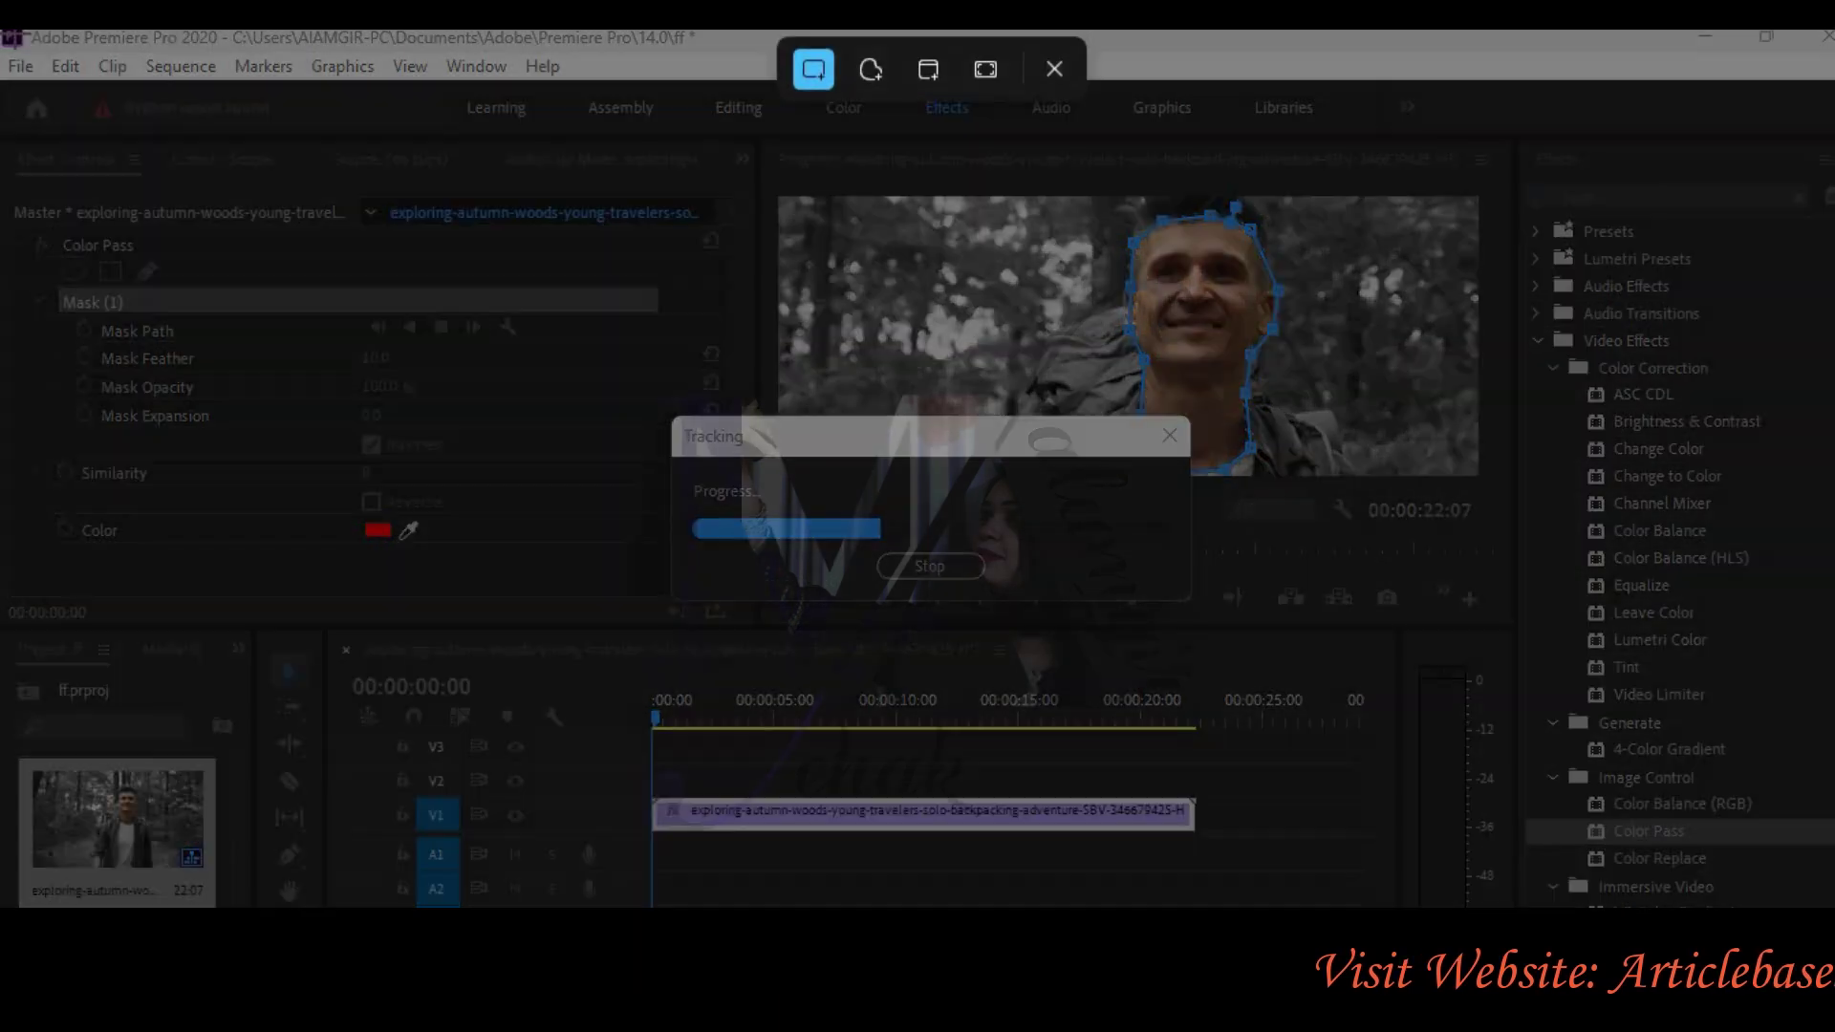
drag(7, 30, 1813, 909)
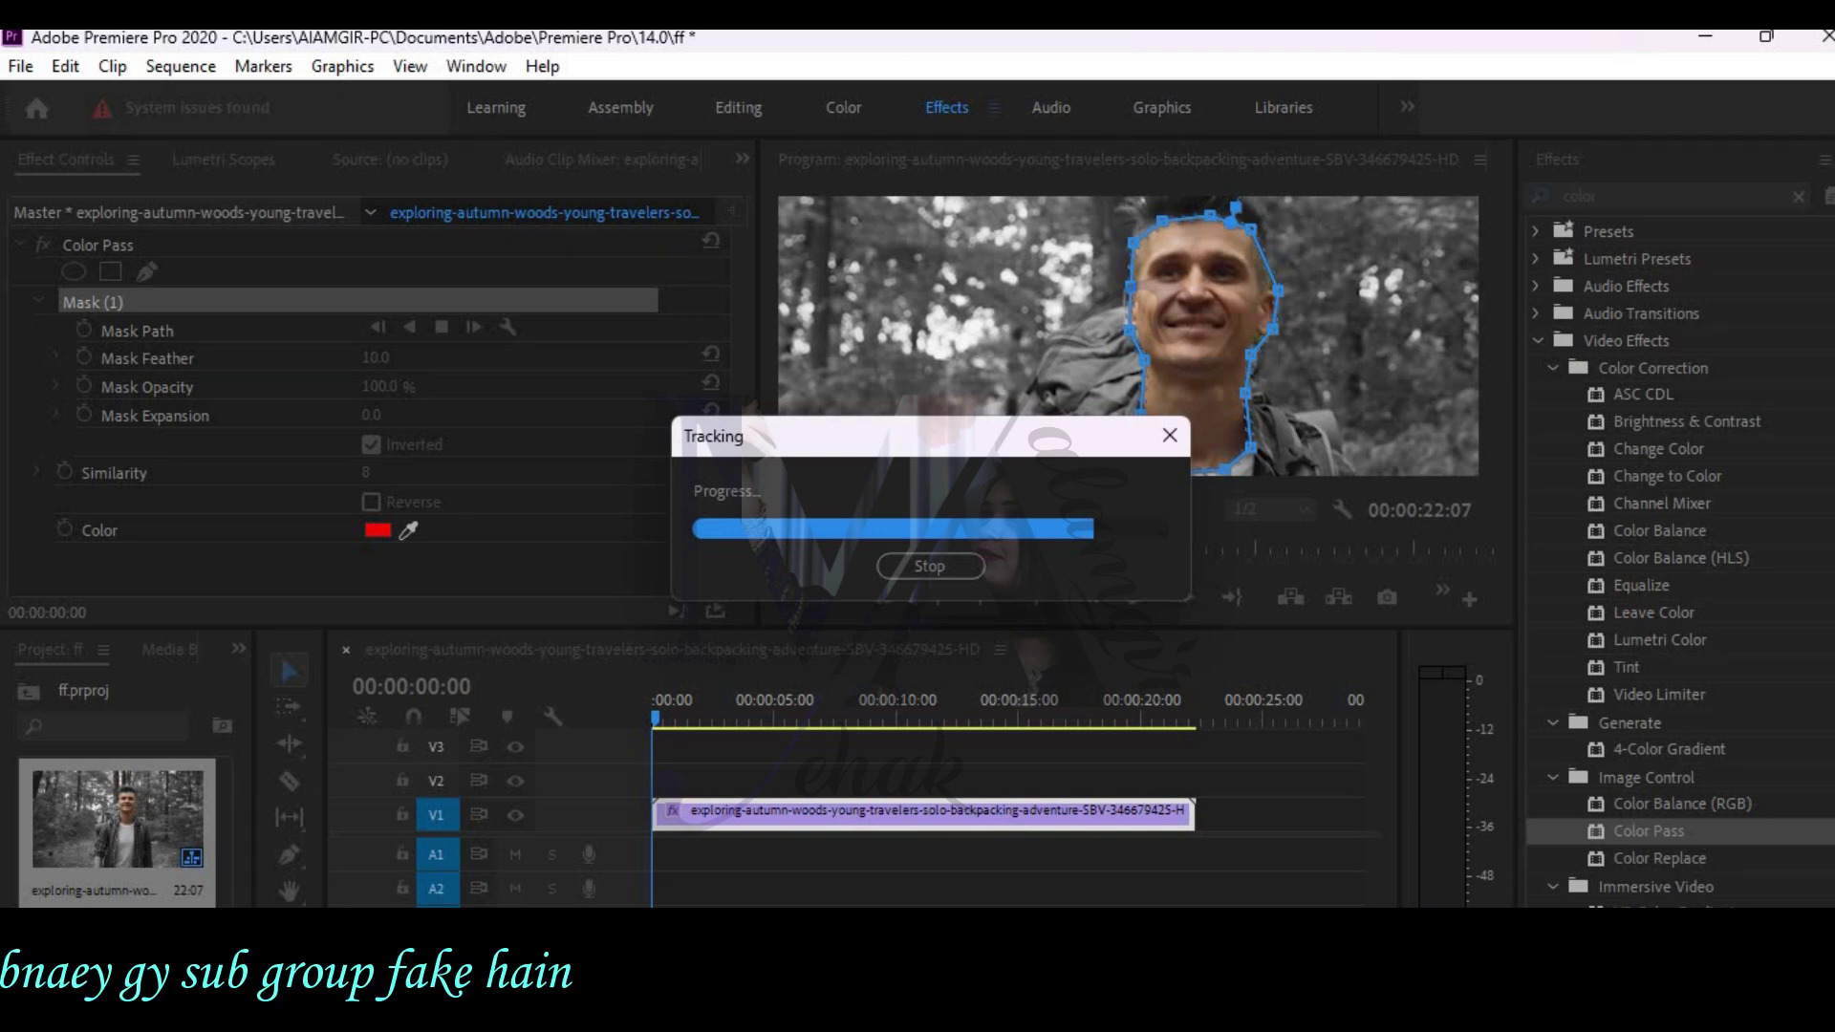
key(Print)
key(ctrl+n)
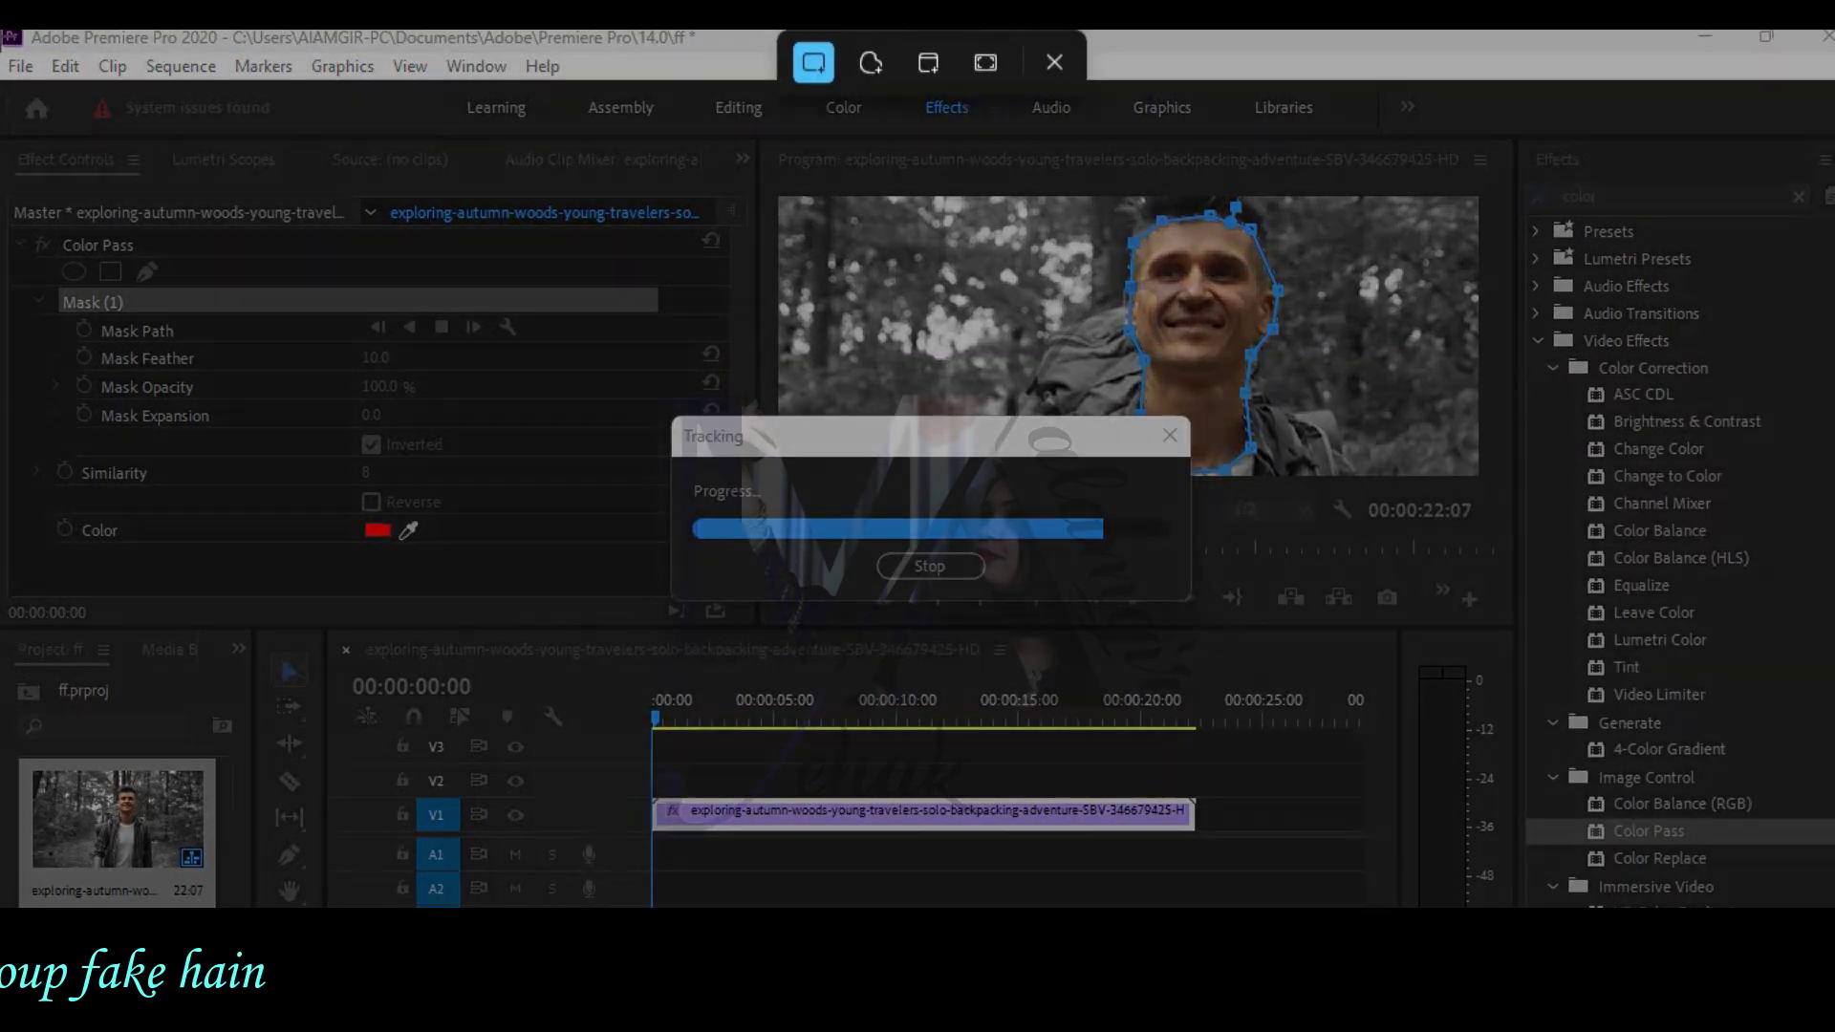
drag(3, 30, 1830, 908)
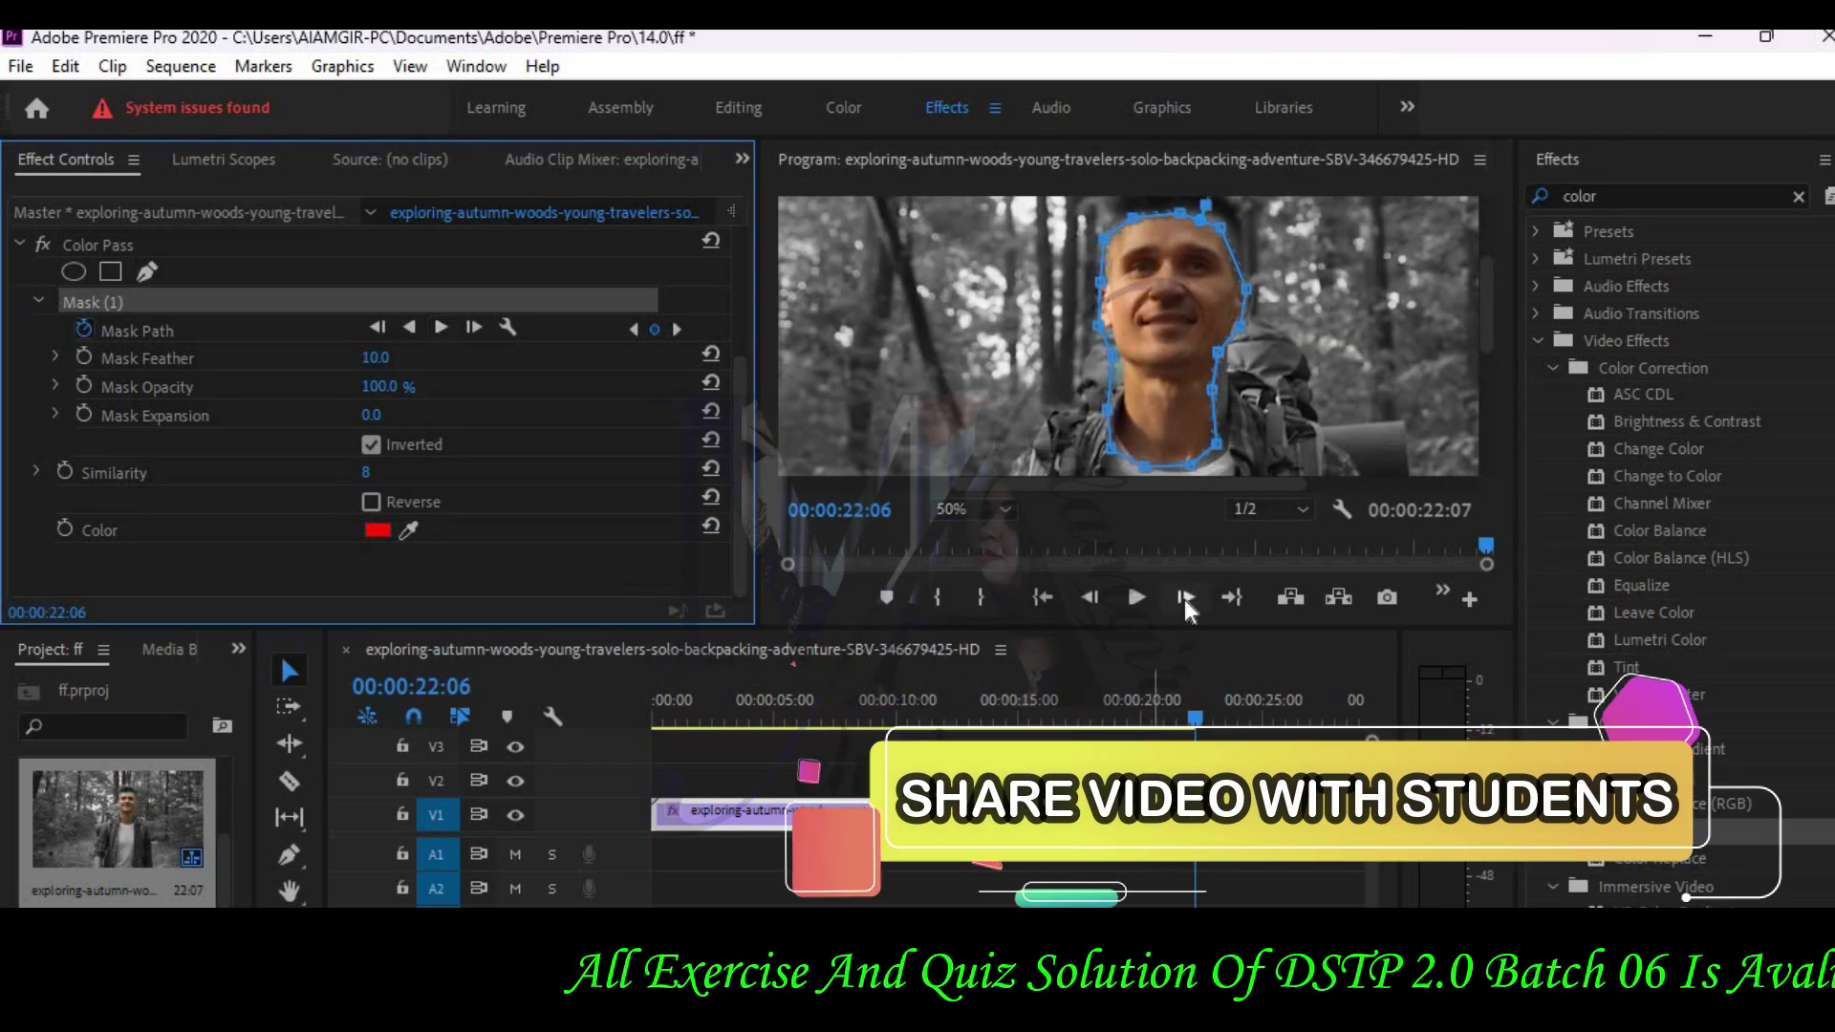
Step: Set the program preview zoom to Fit and play the tracked clip from its start
click(1003, 510)
click(994, 538)
drag(1191, 720, 737, 739)
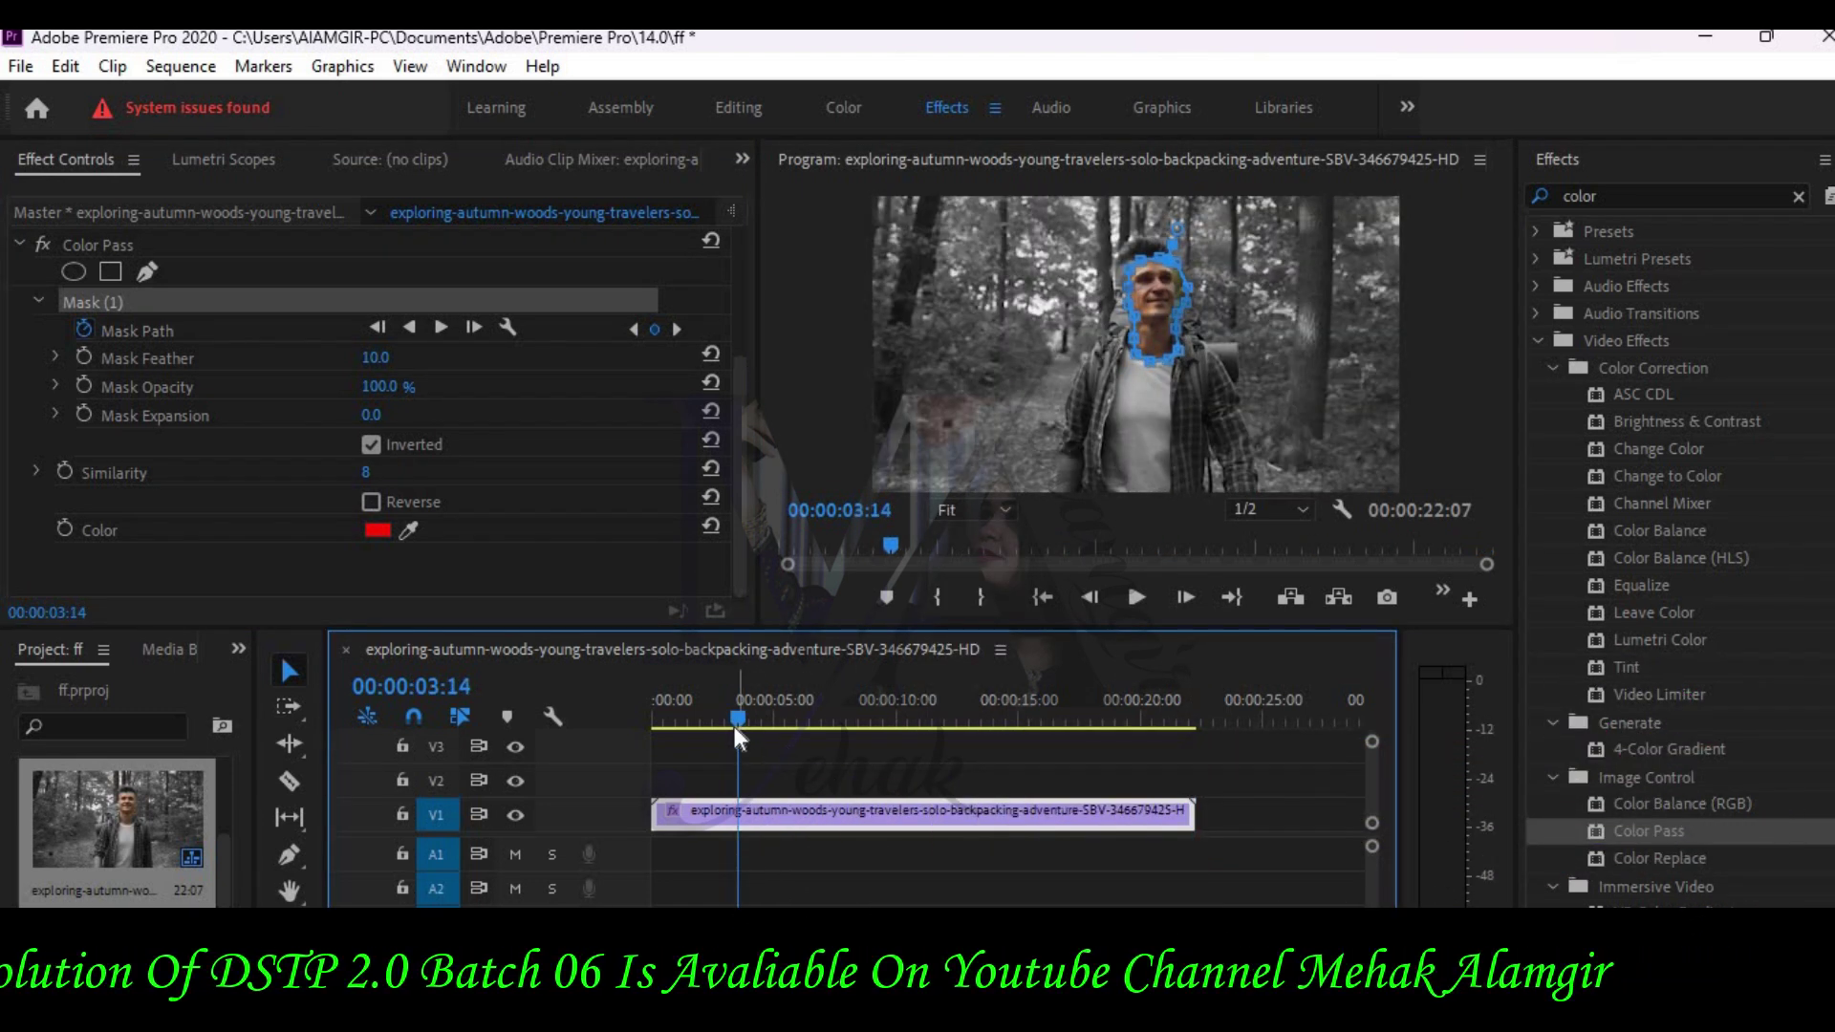
key(Home)
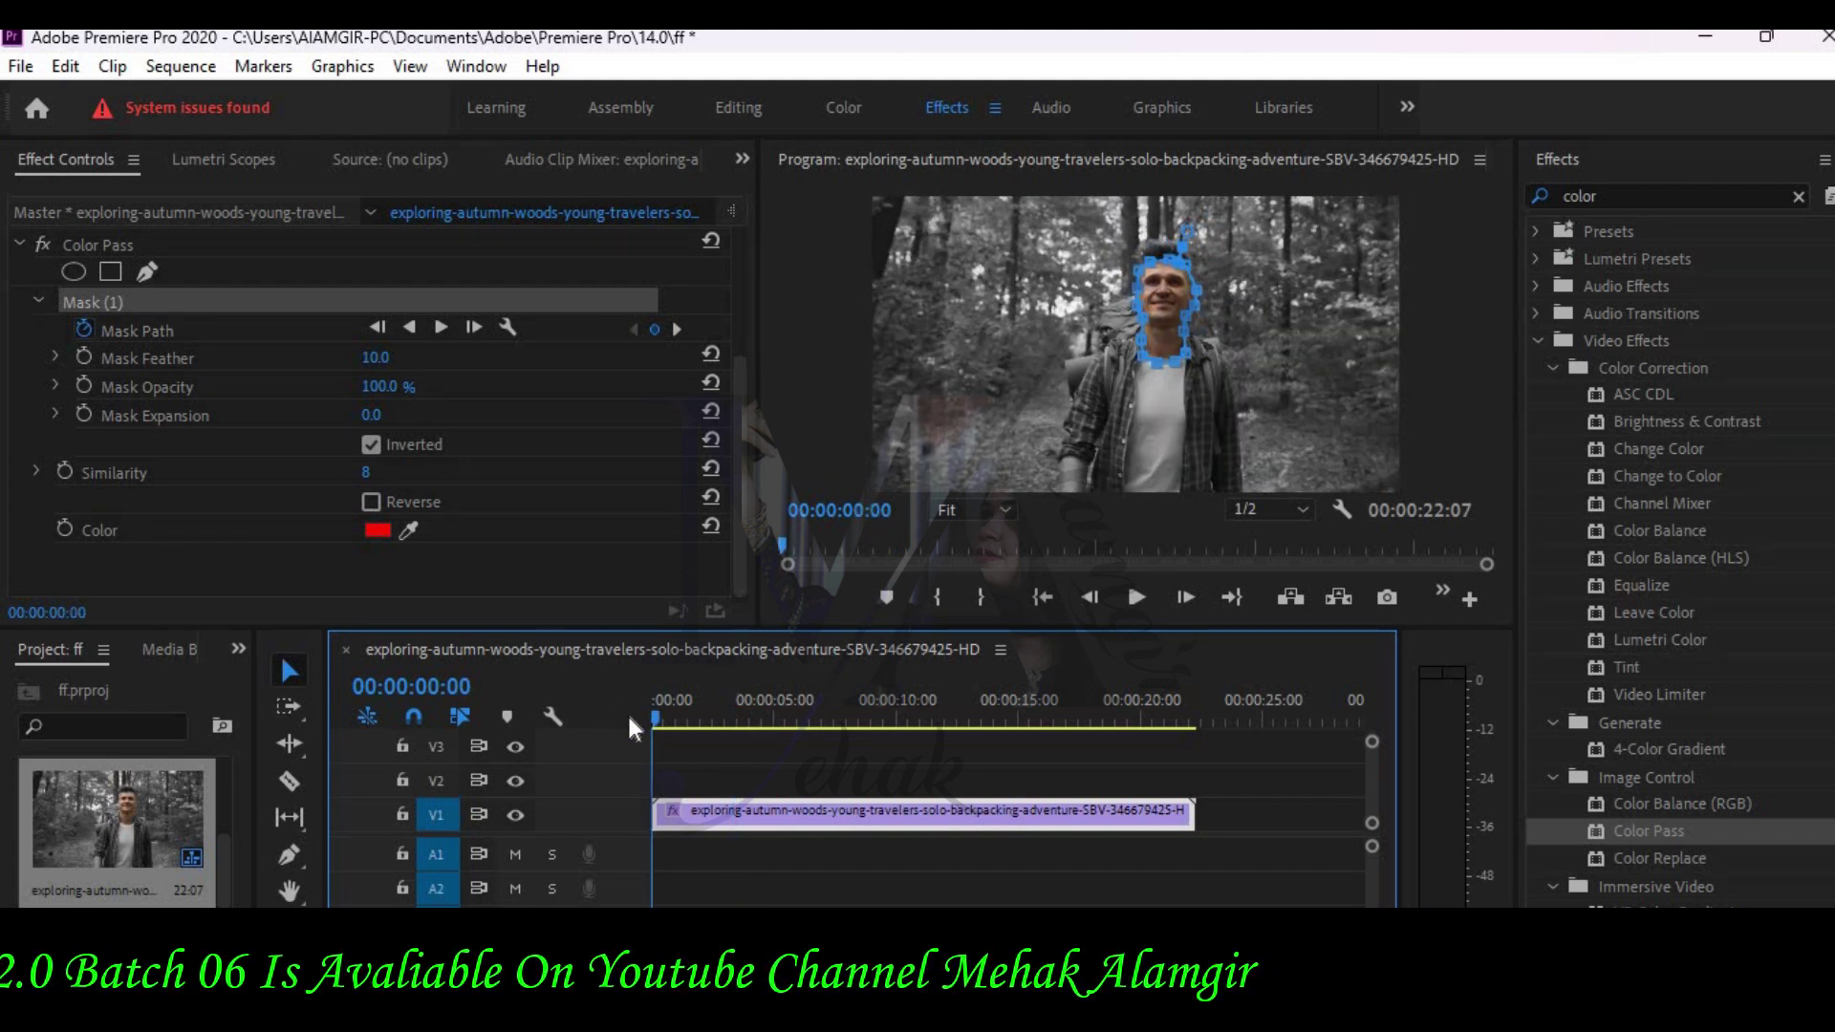
click(1137, 598)
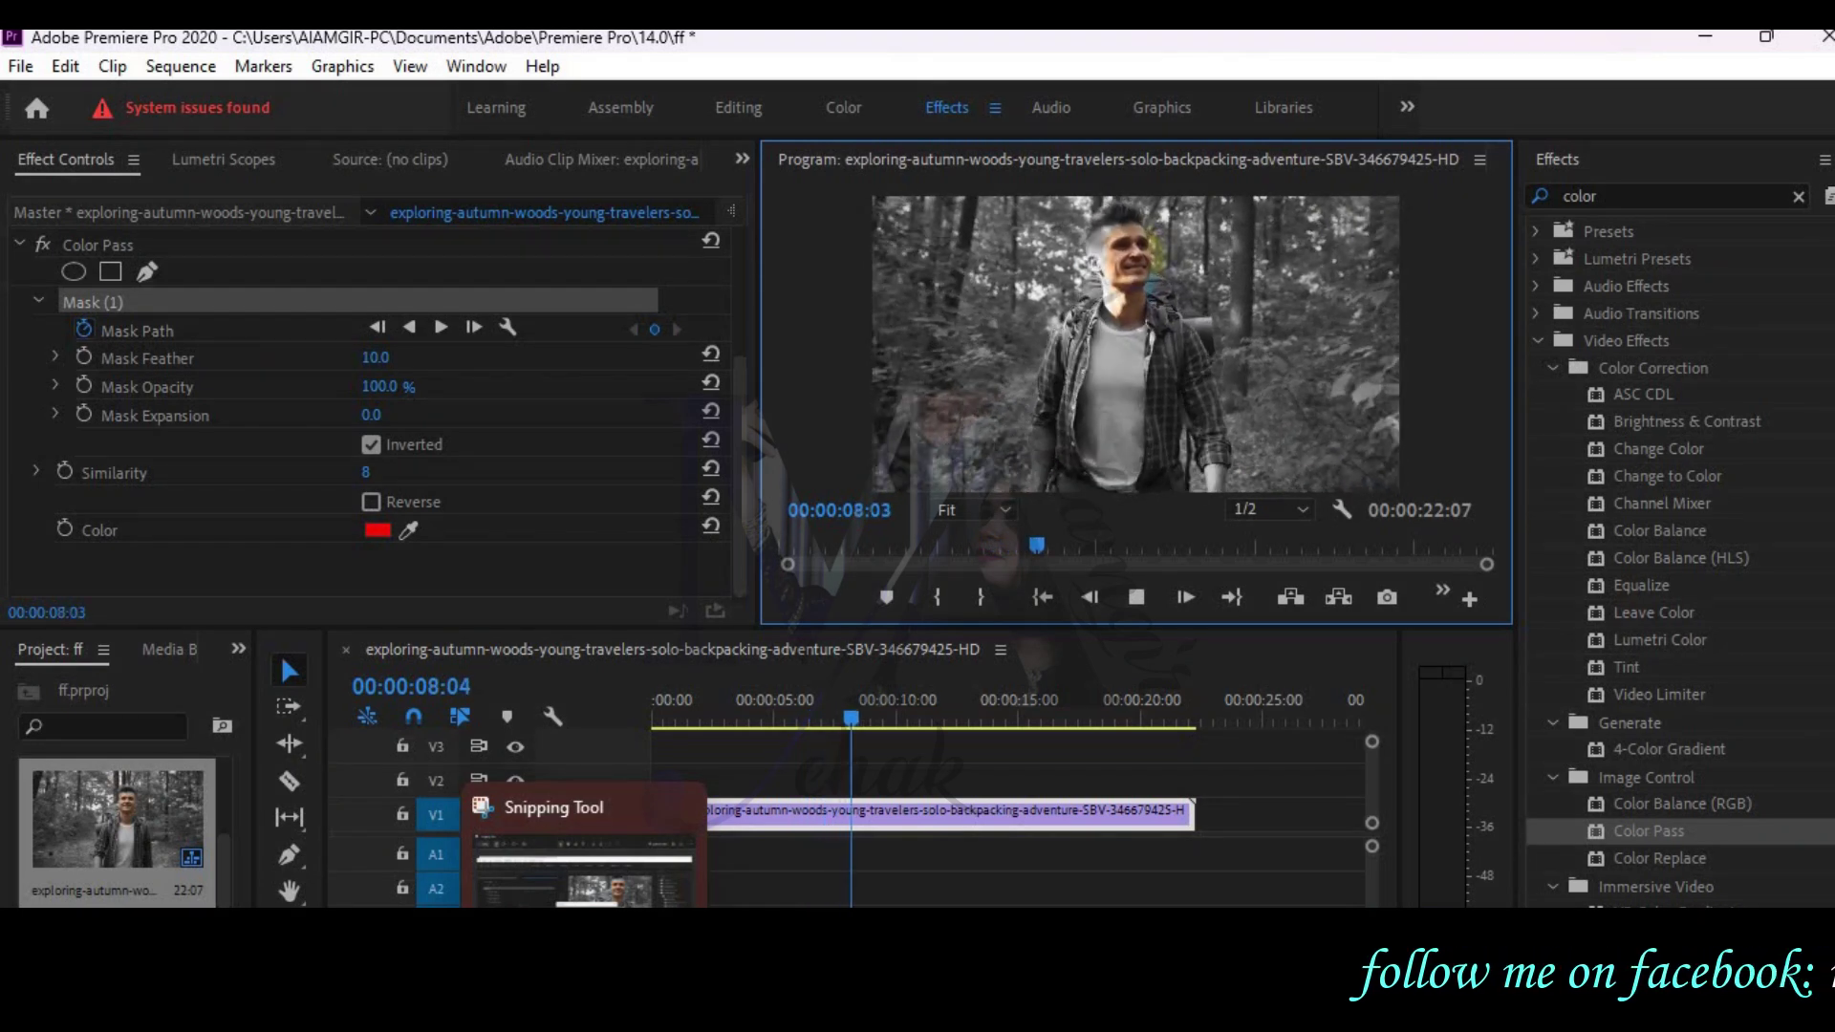
Step: Capture the Premiere Pro window during playback with Snipping Tool and paste it into Word below the tracking progress screenshot
click(583, 851)
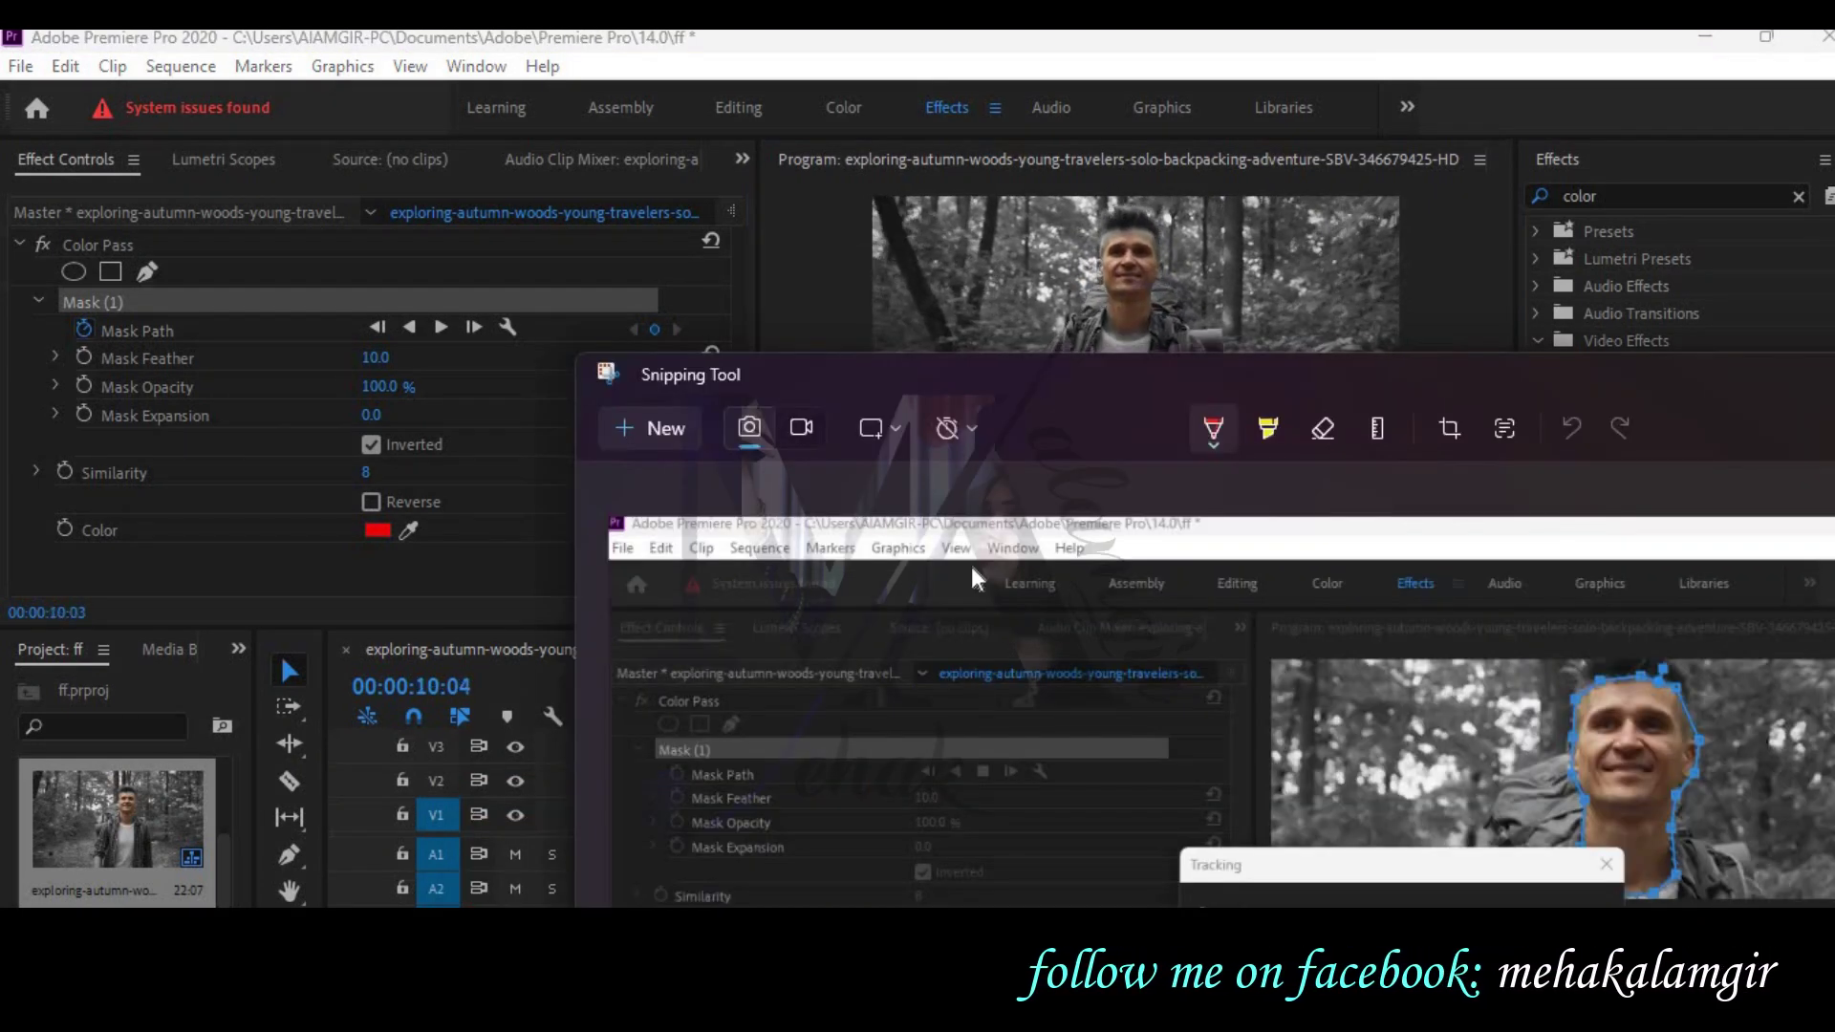
click(622, 438)
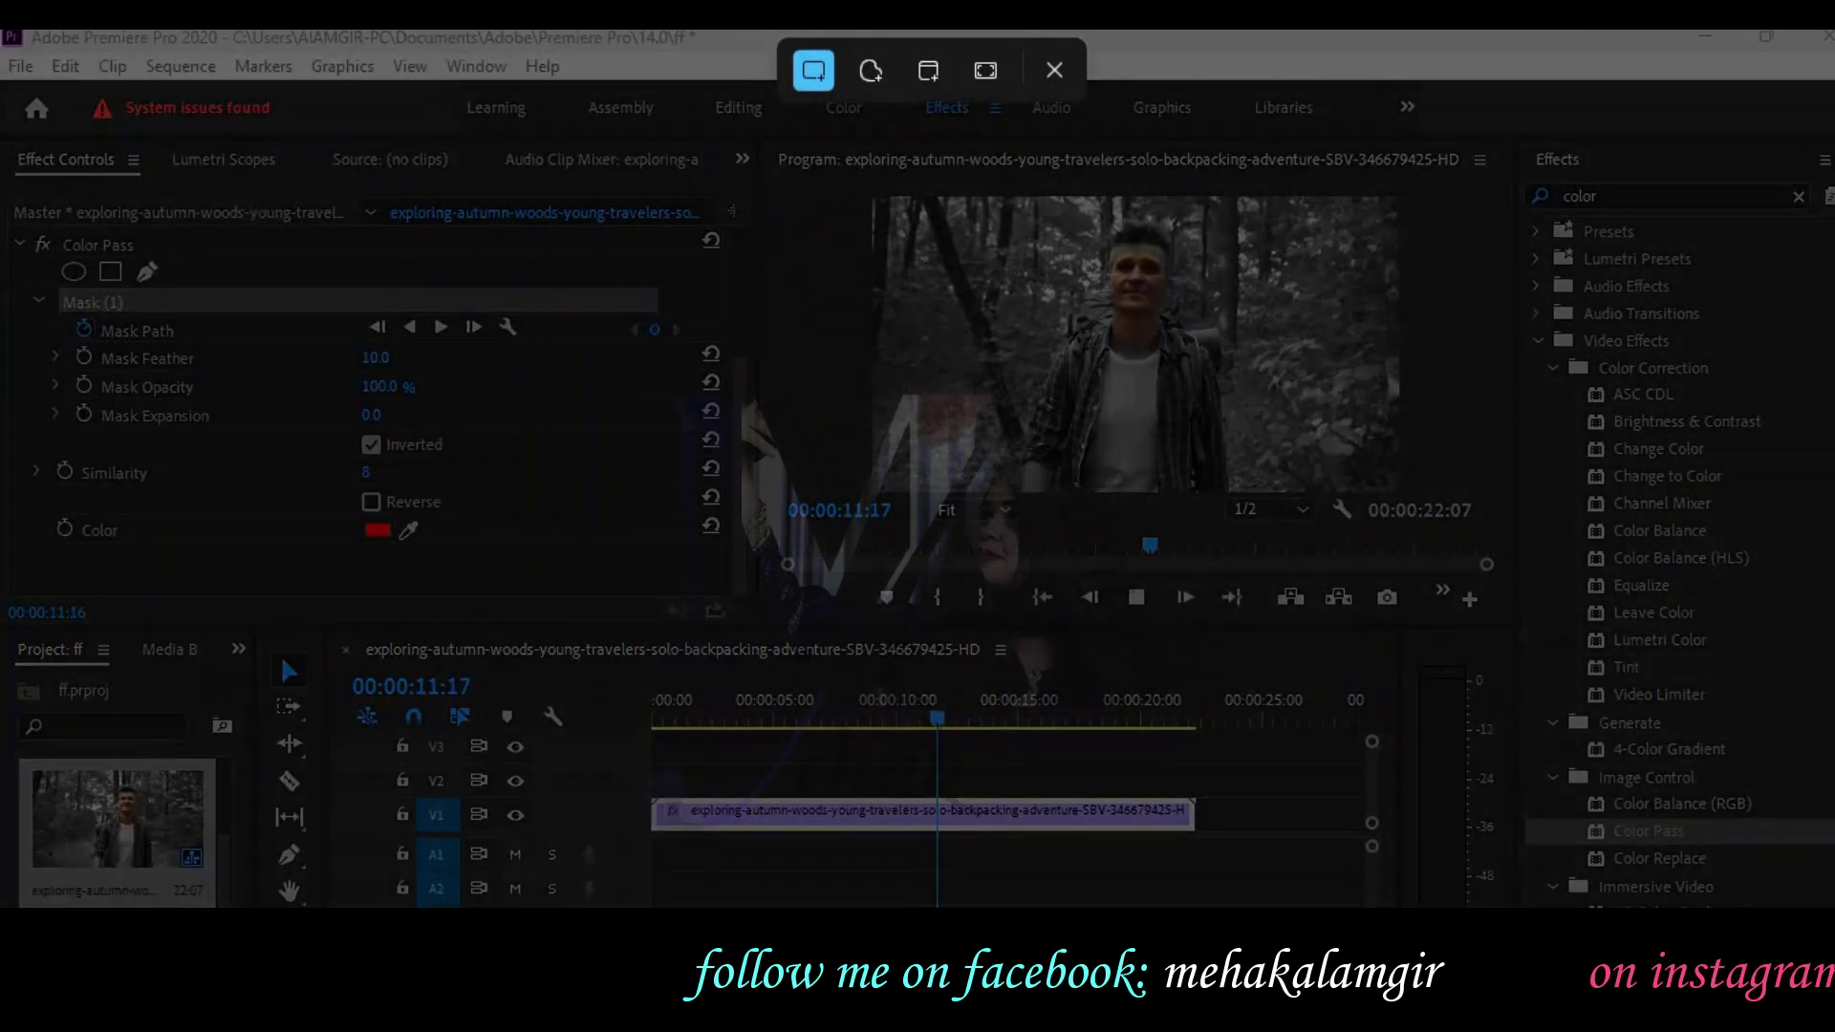
drag(5, 30, 1814, 908)
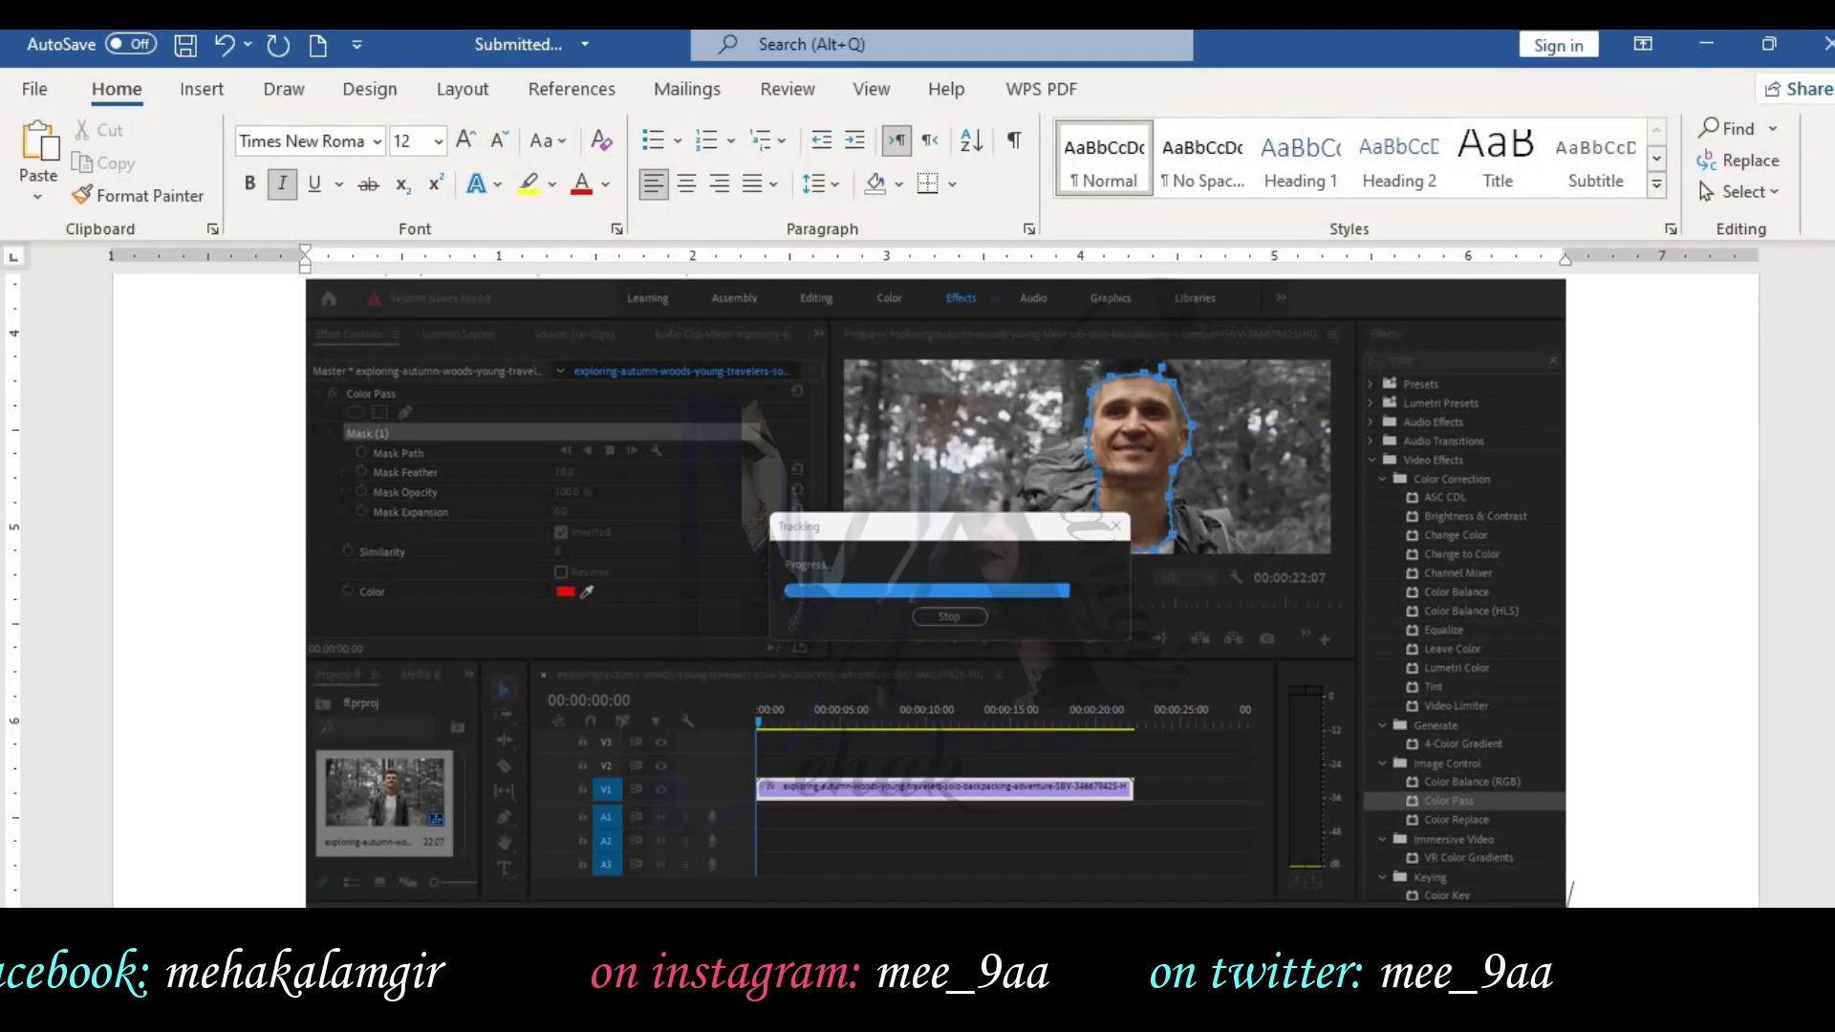
key(ctrl+v)
Step: Switch back to Premiere Pro, replay the clip from the start to check the tracked mask, and start another screen capture
key(alt+Tab)
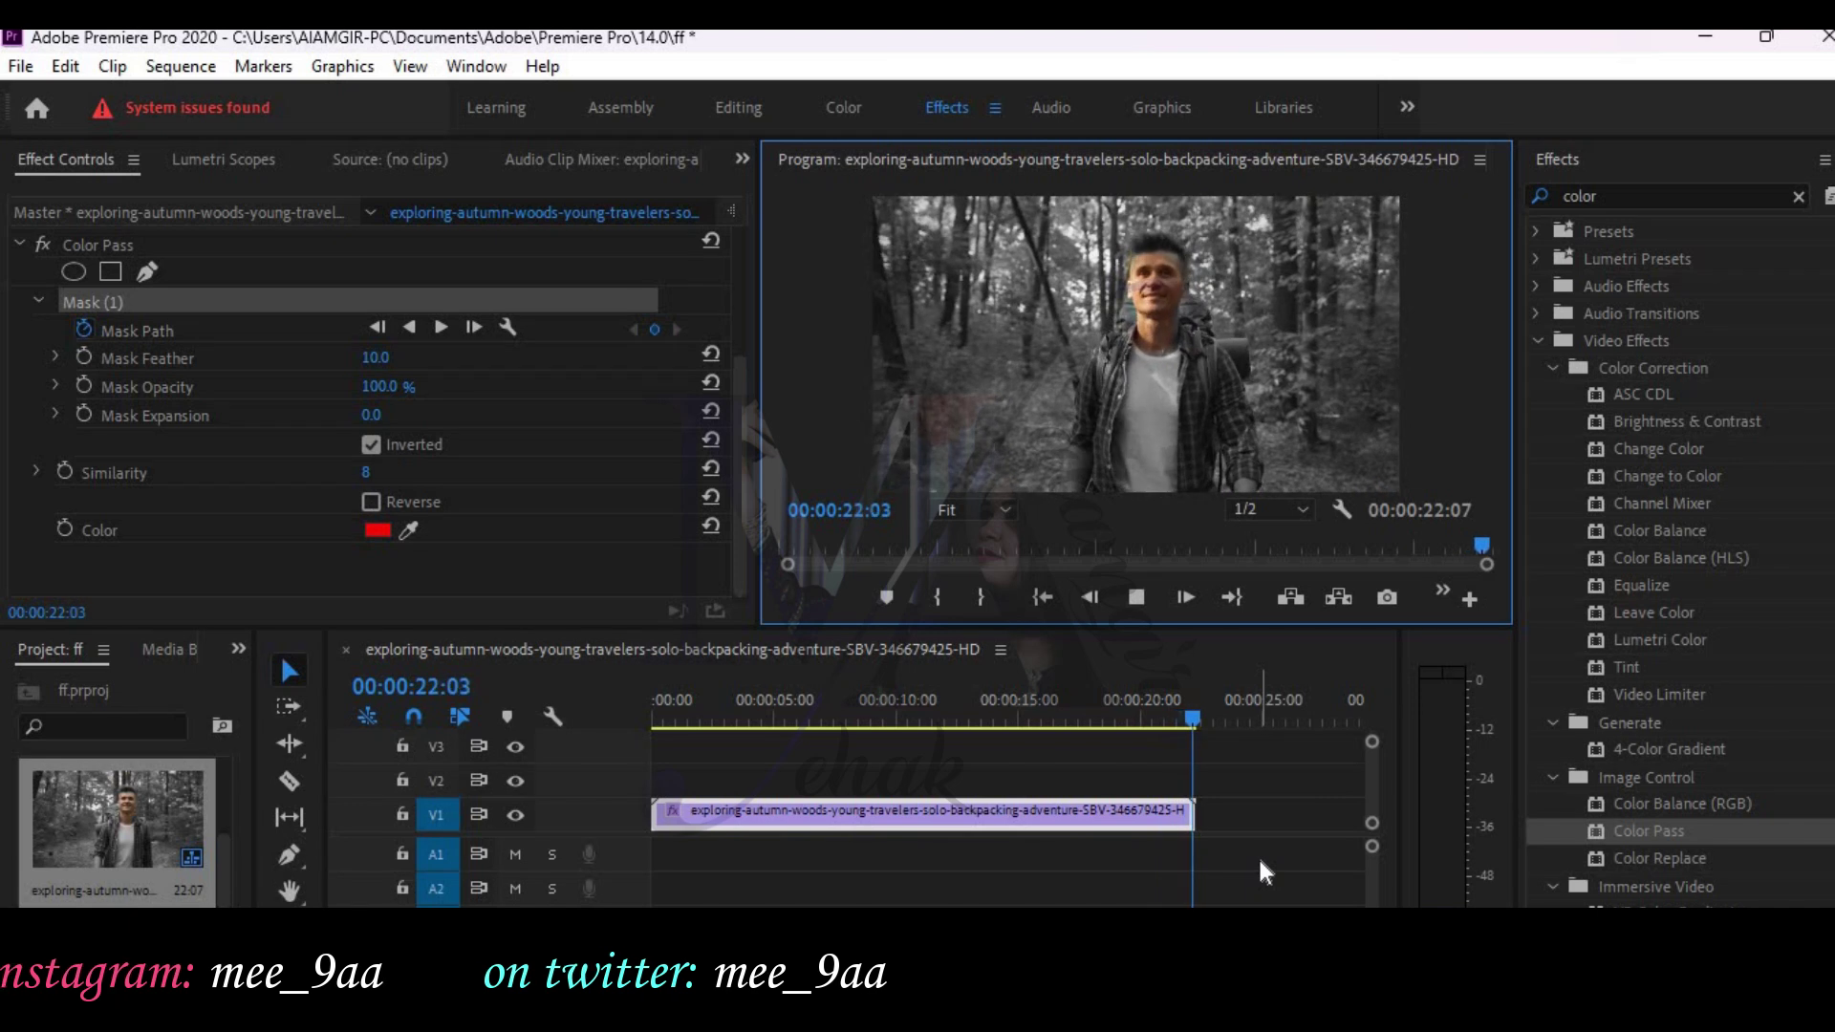
click(1135, 600)
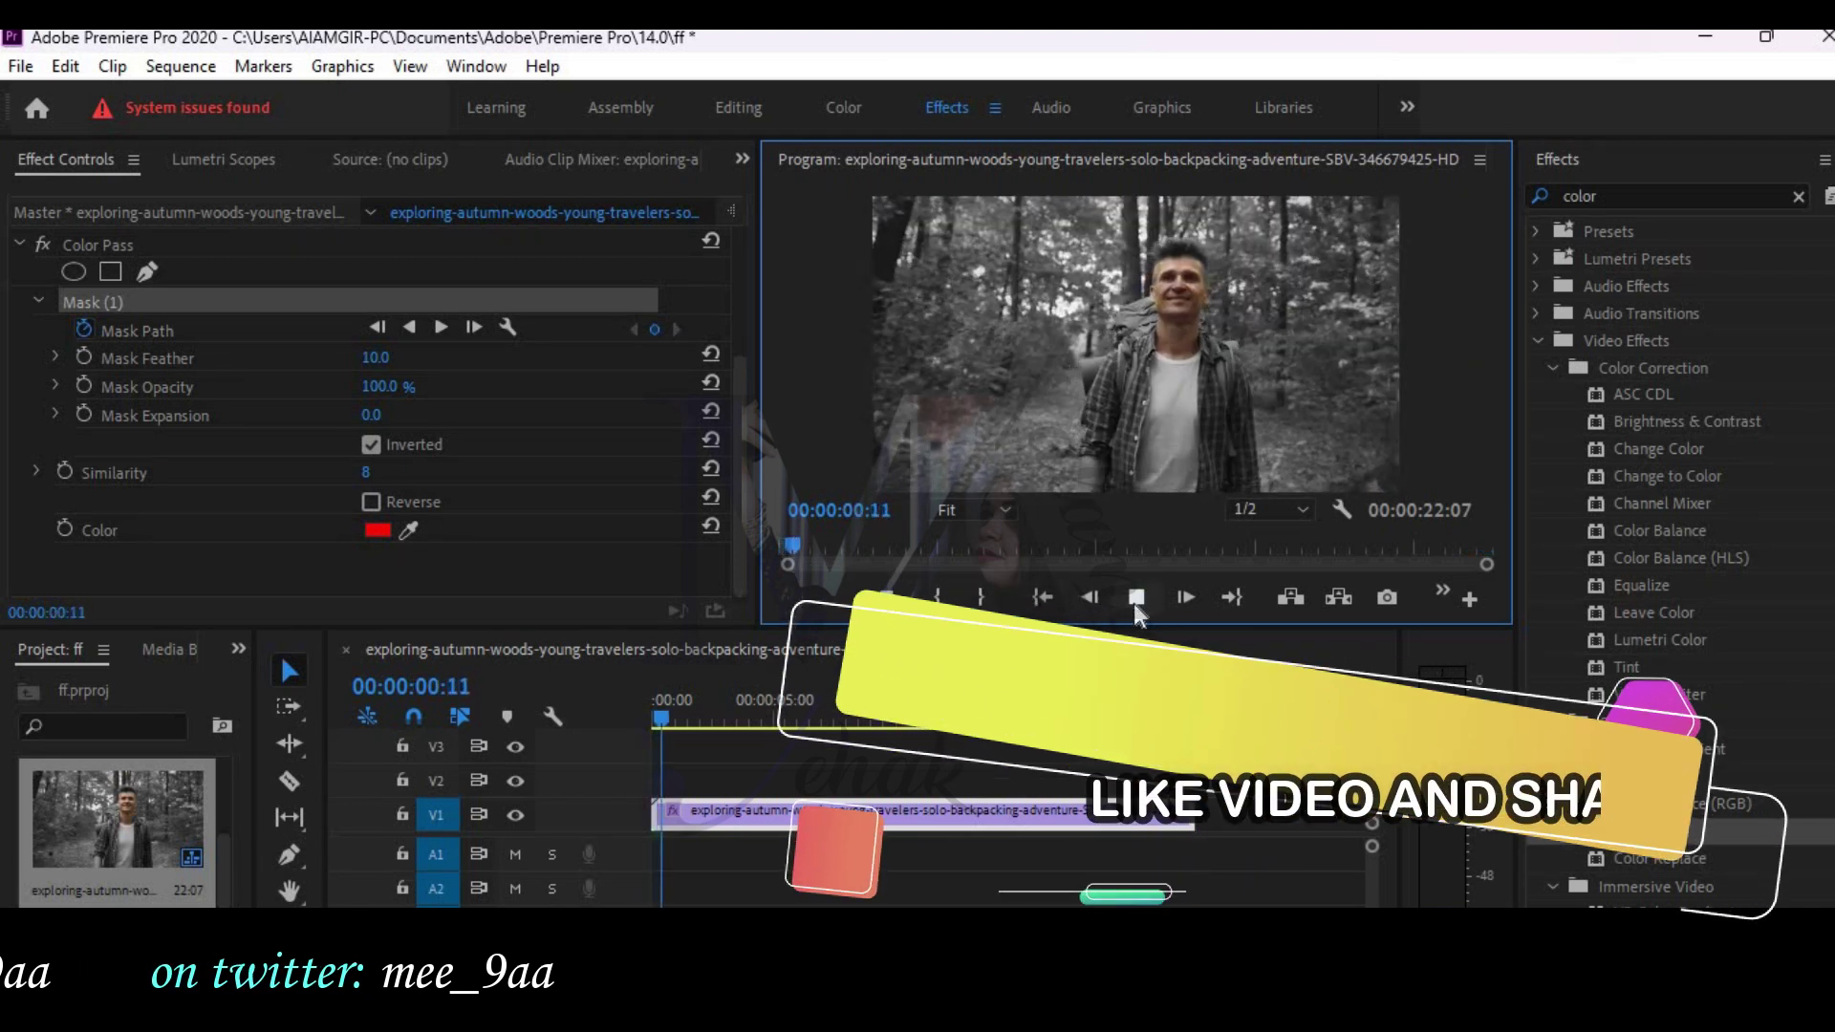
click(1135, 598)
click(1137, 602)
key(super+shift+s)
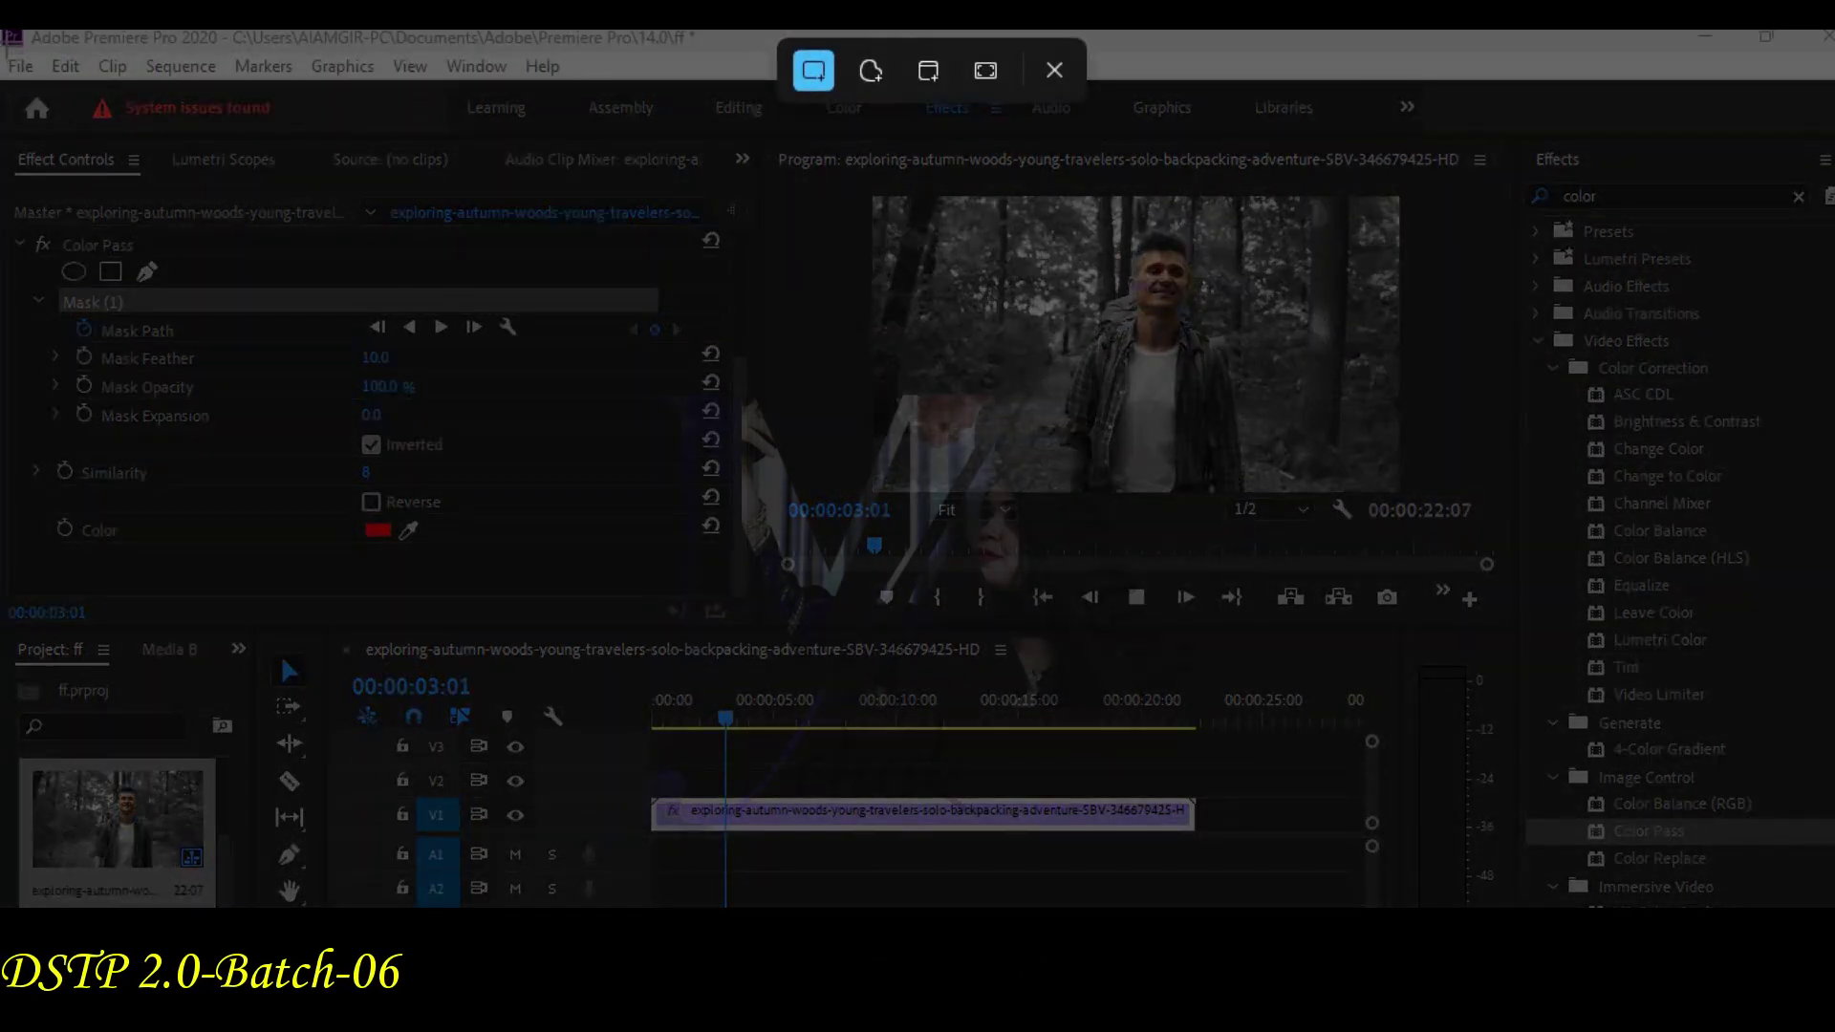
key(Escape)
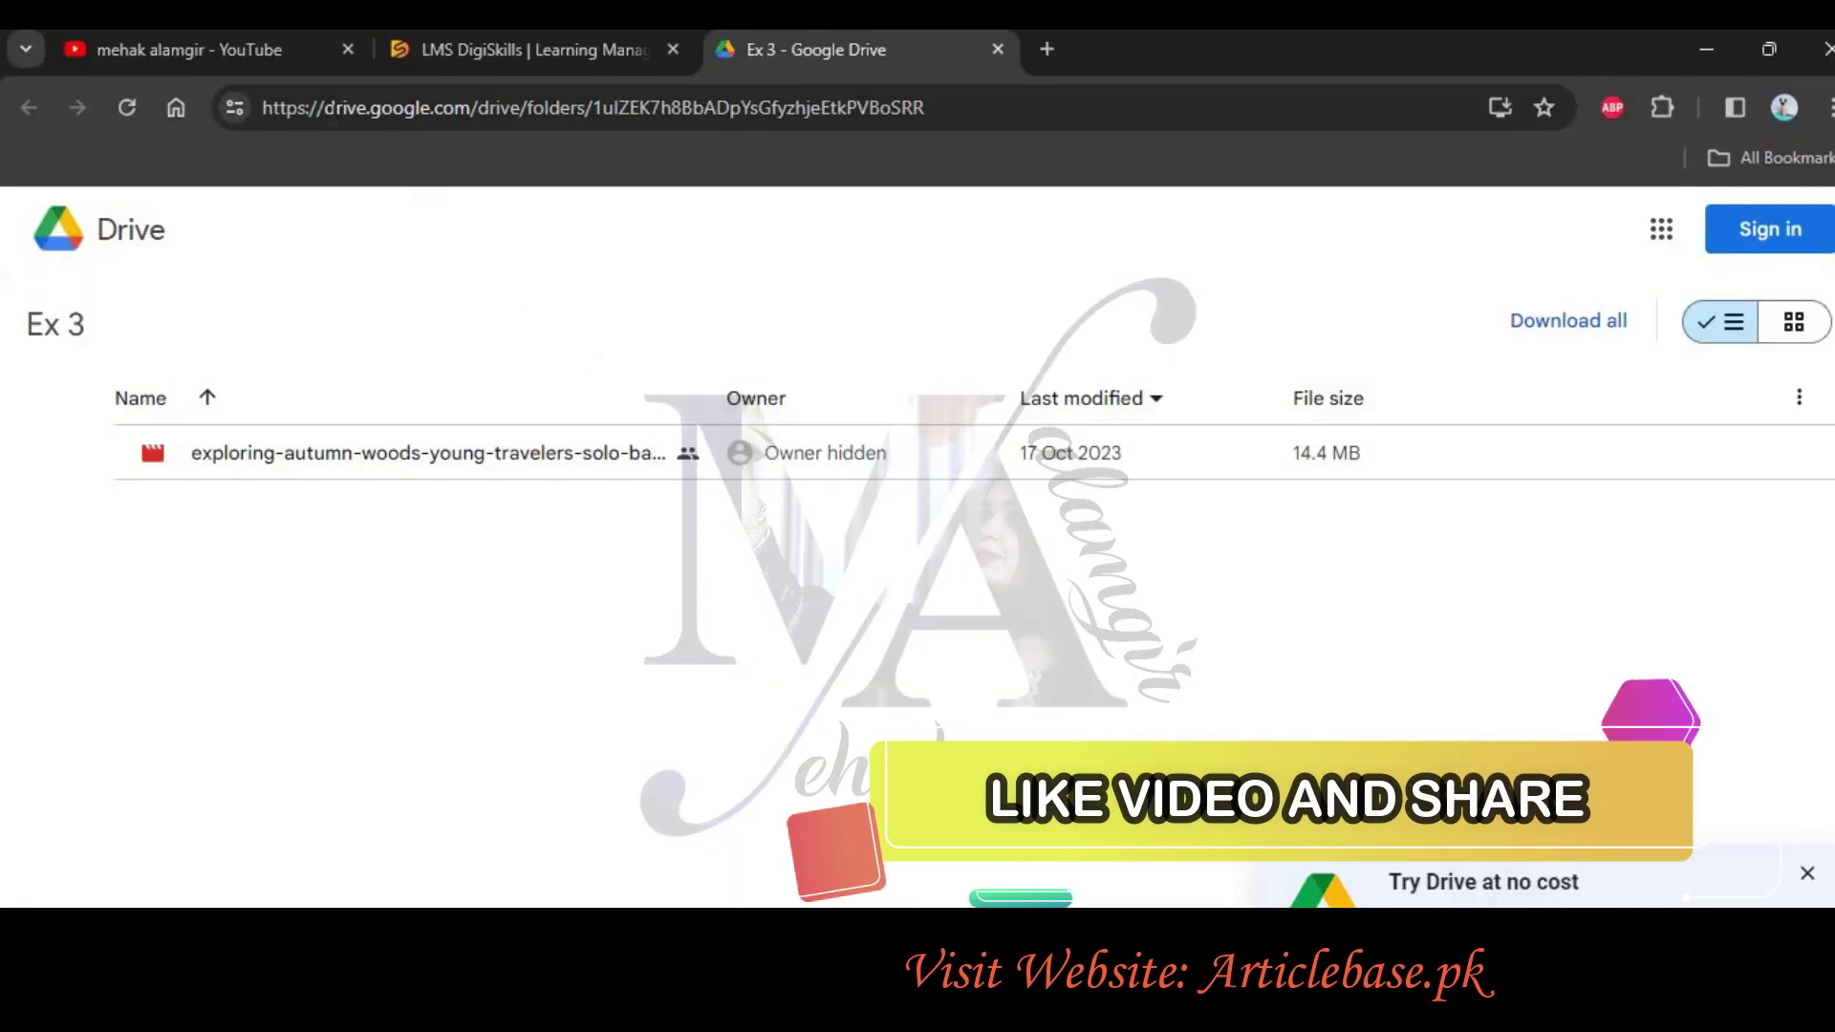
Step: Switch to the browser's YouTube page and look through the channel's exercise, quiz and lecture videos
click(474, 55)
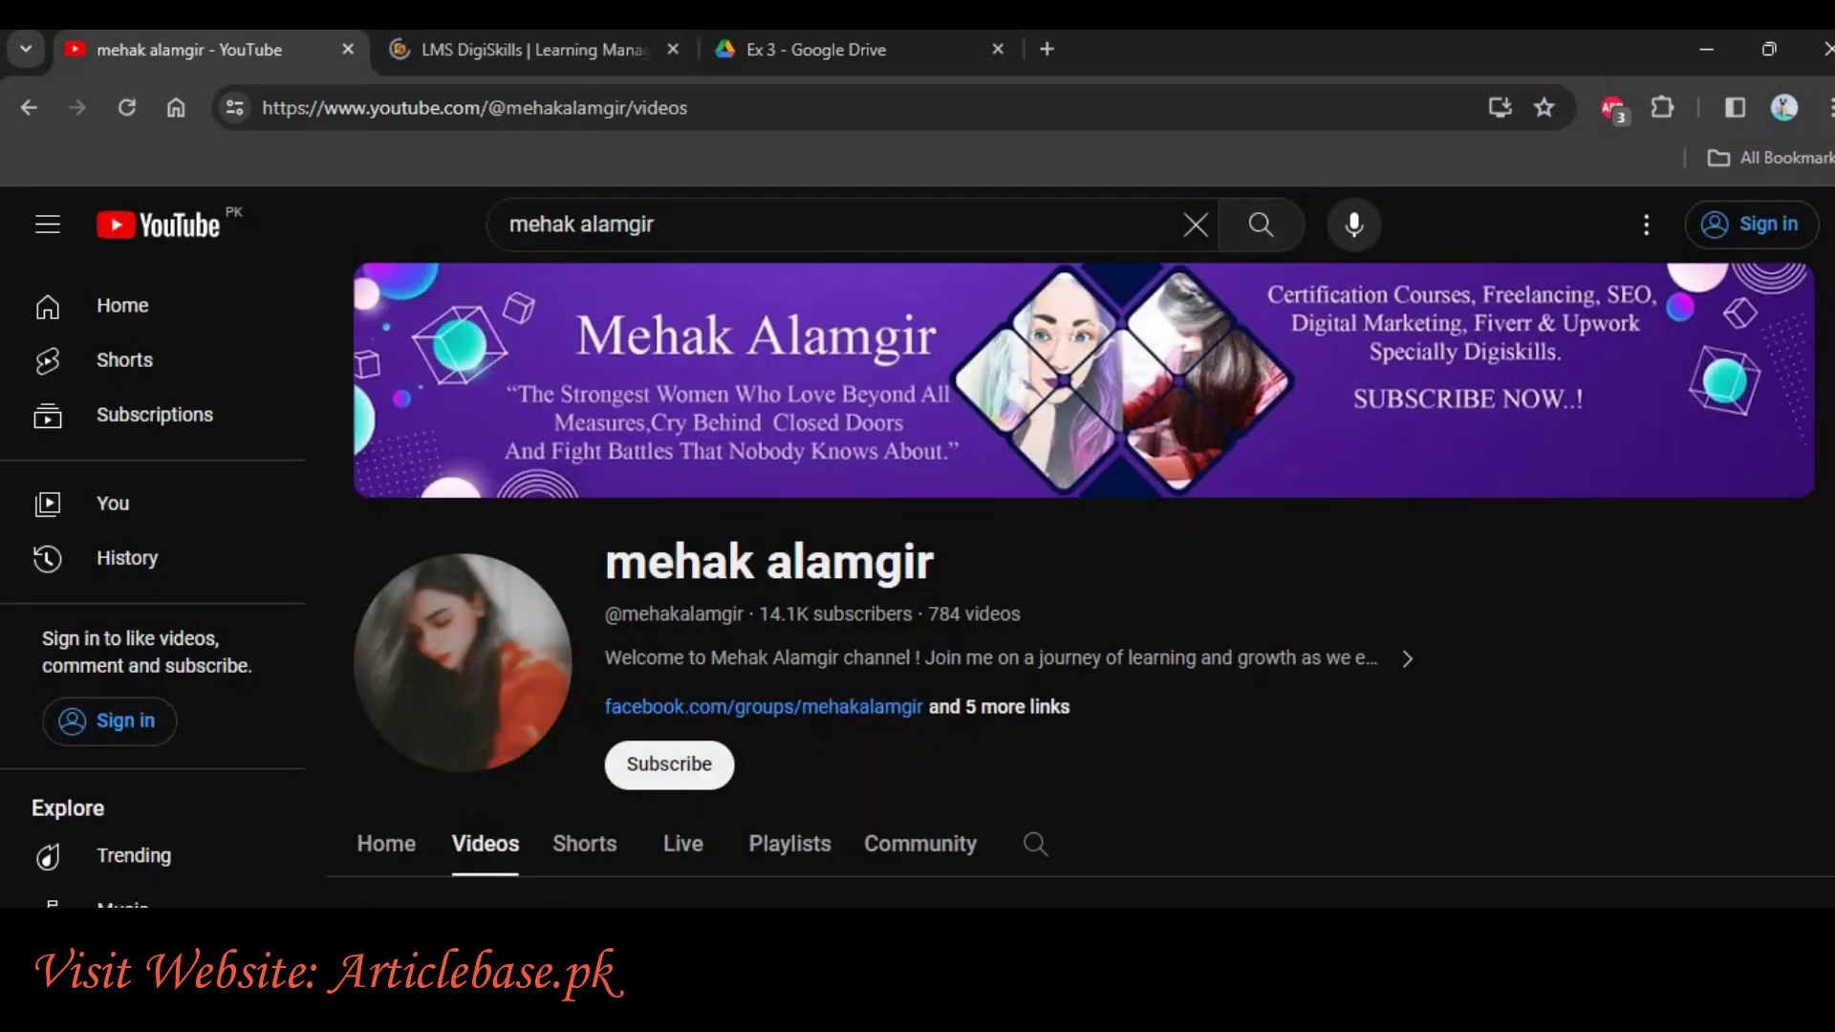
scroll(1084, 573, down, 2)
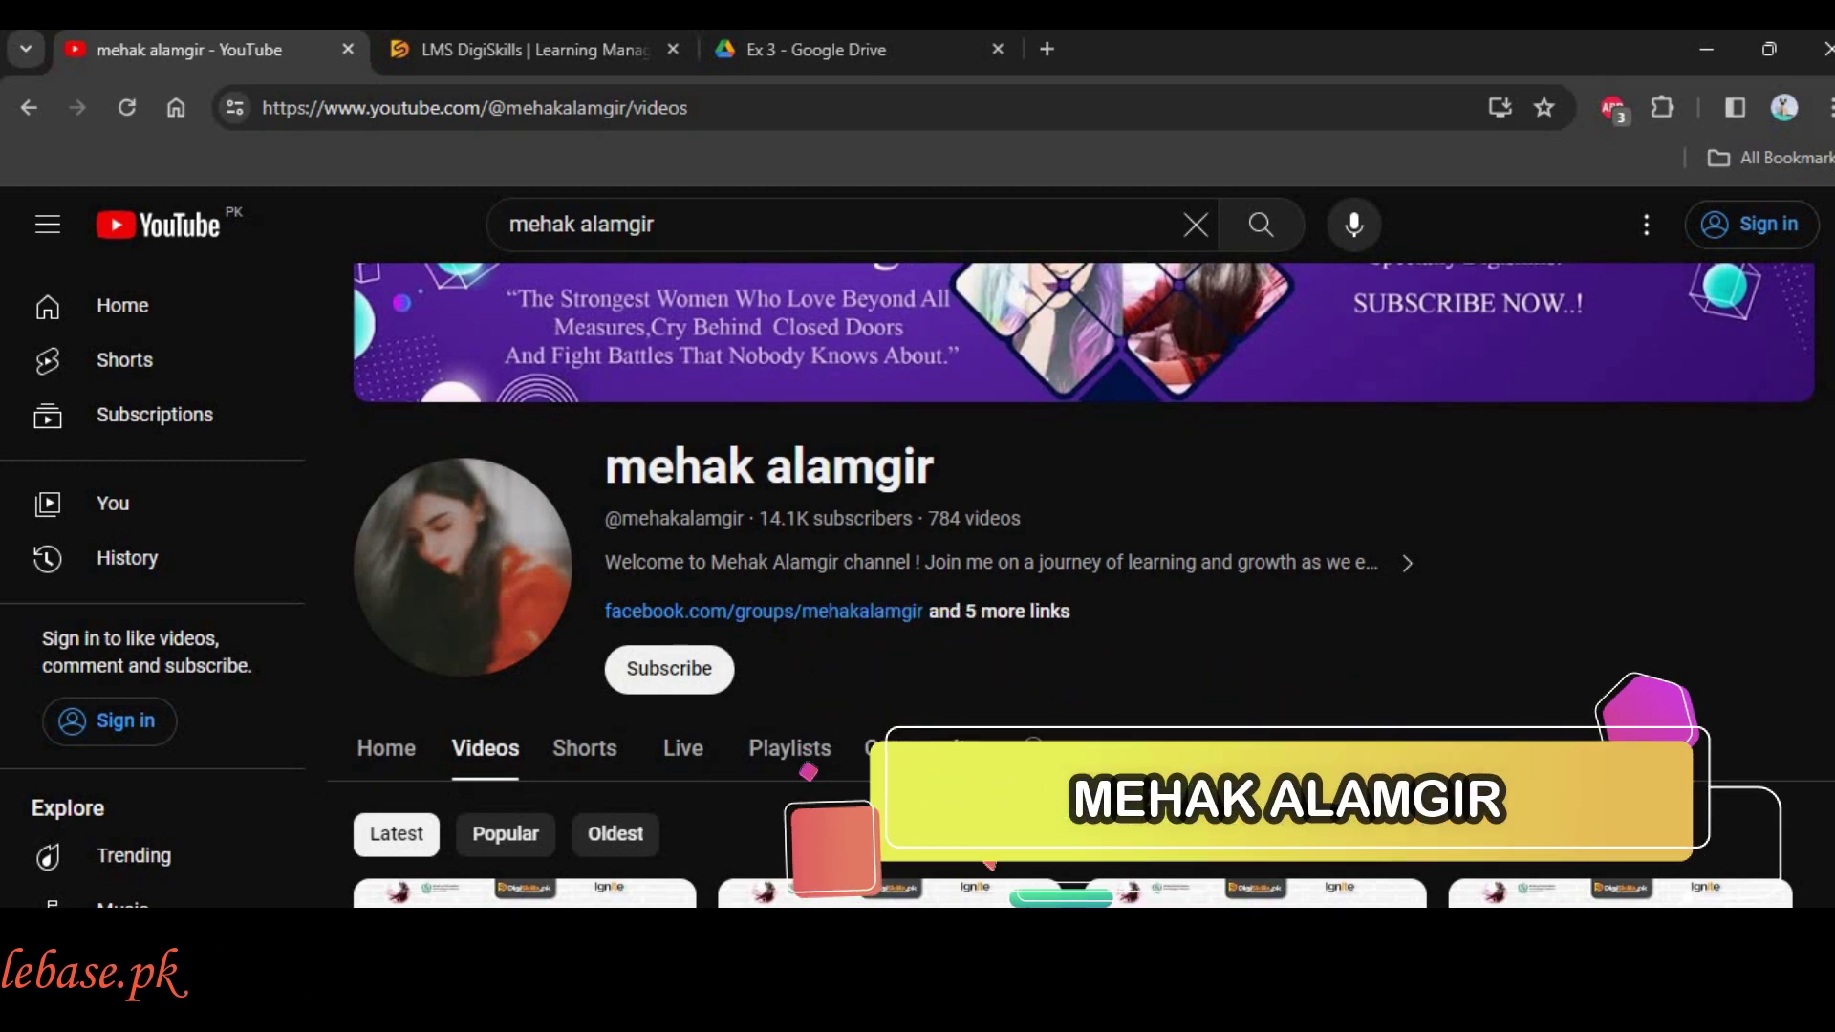
scroll(1084, 574, down, 2)
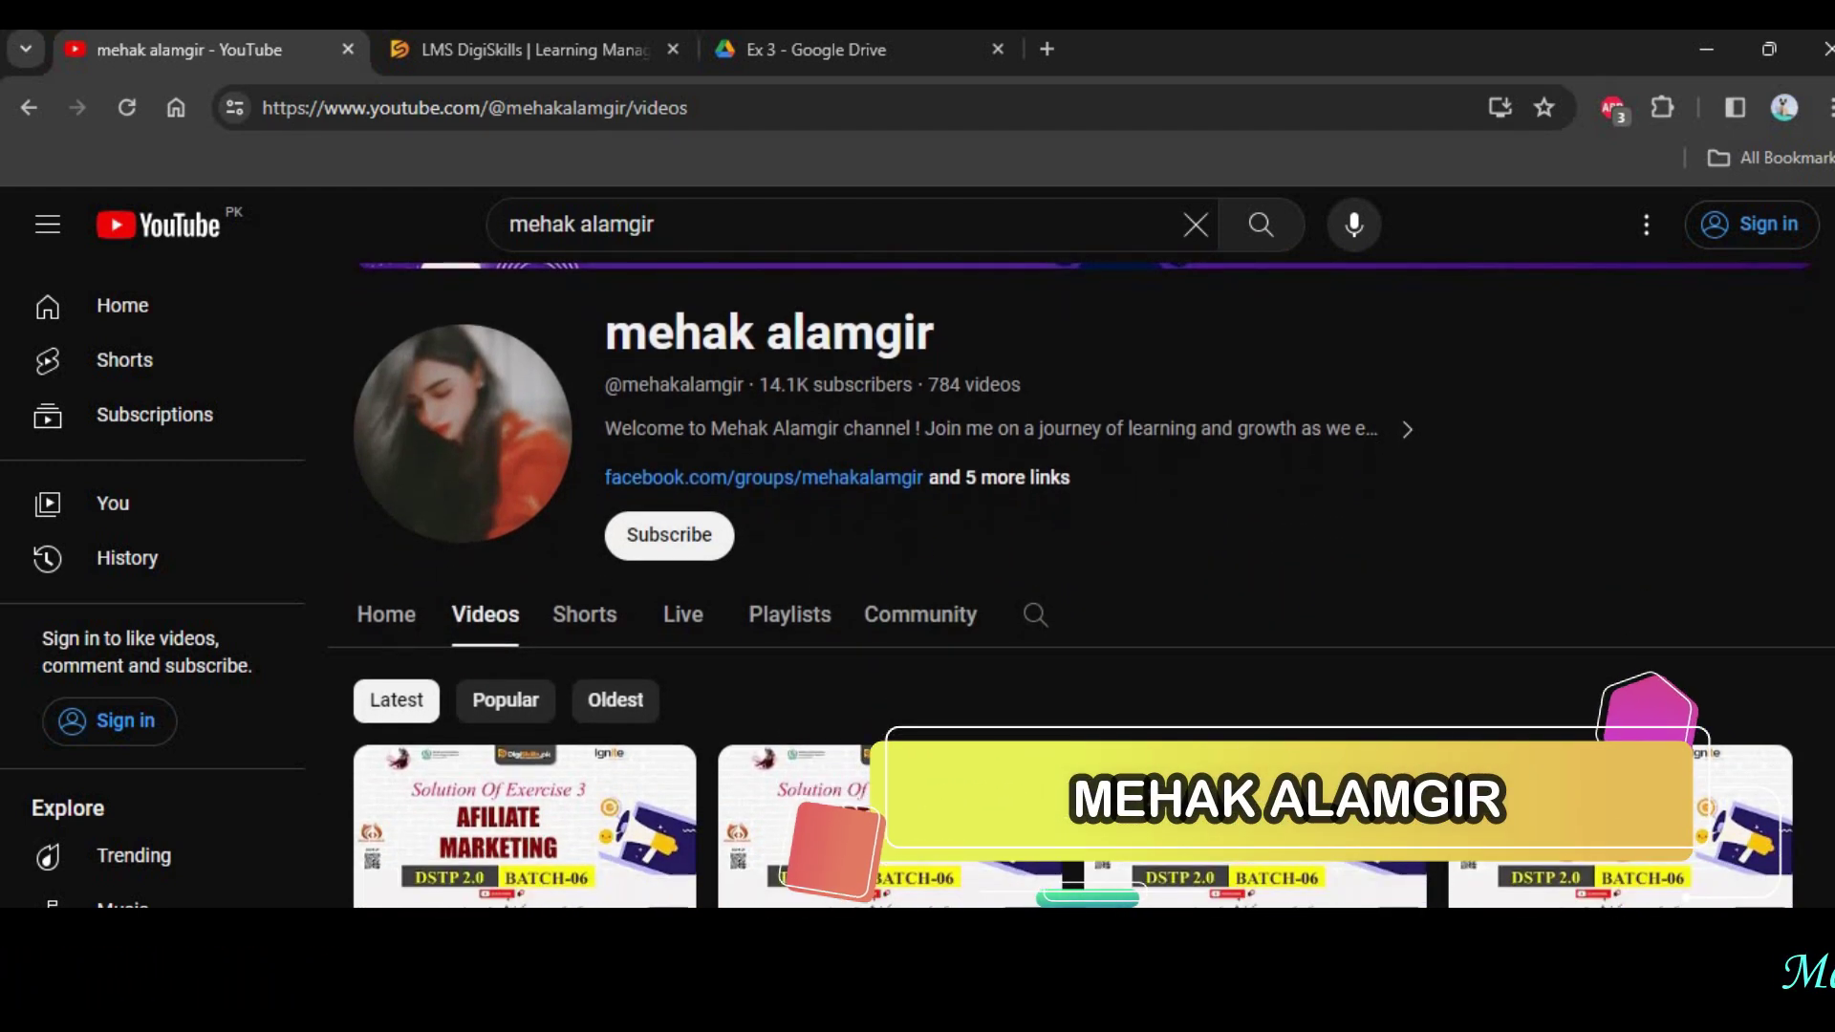
scroll(1084, 574, down, 2)
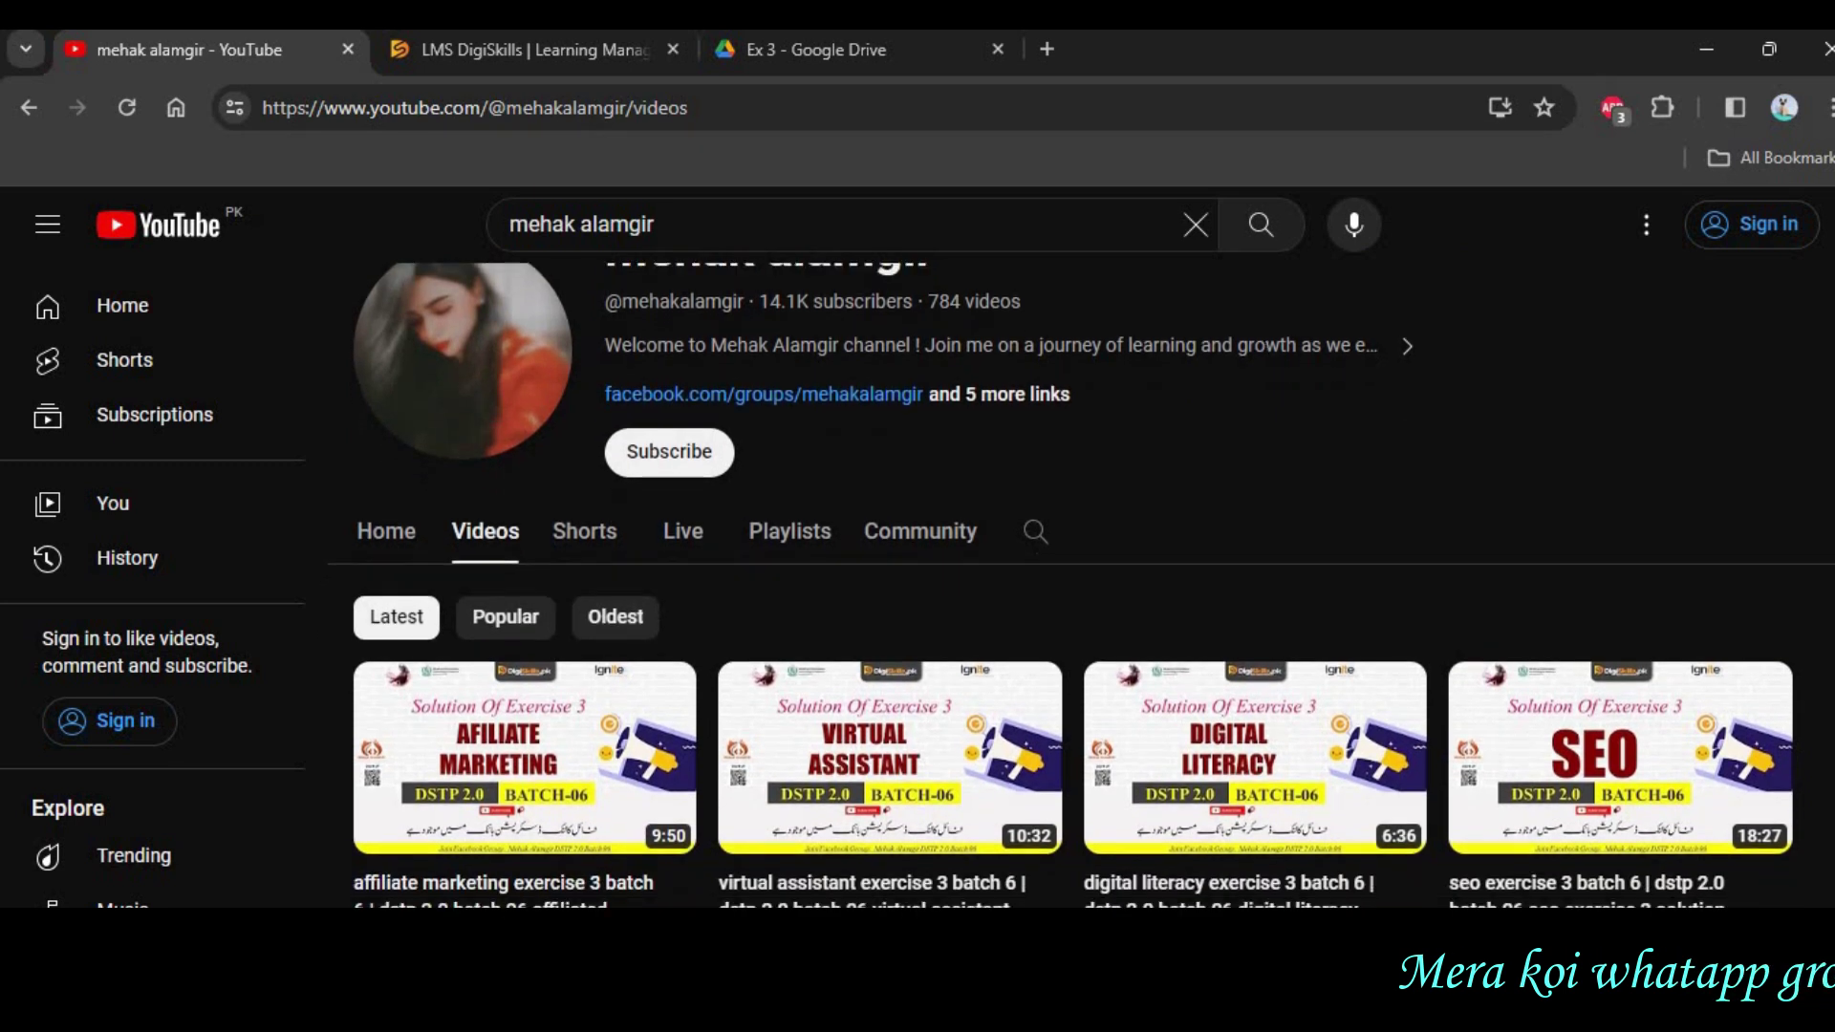
scroll(1084, 573, down, 4)
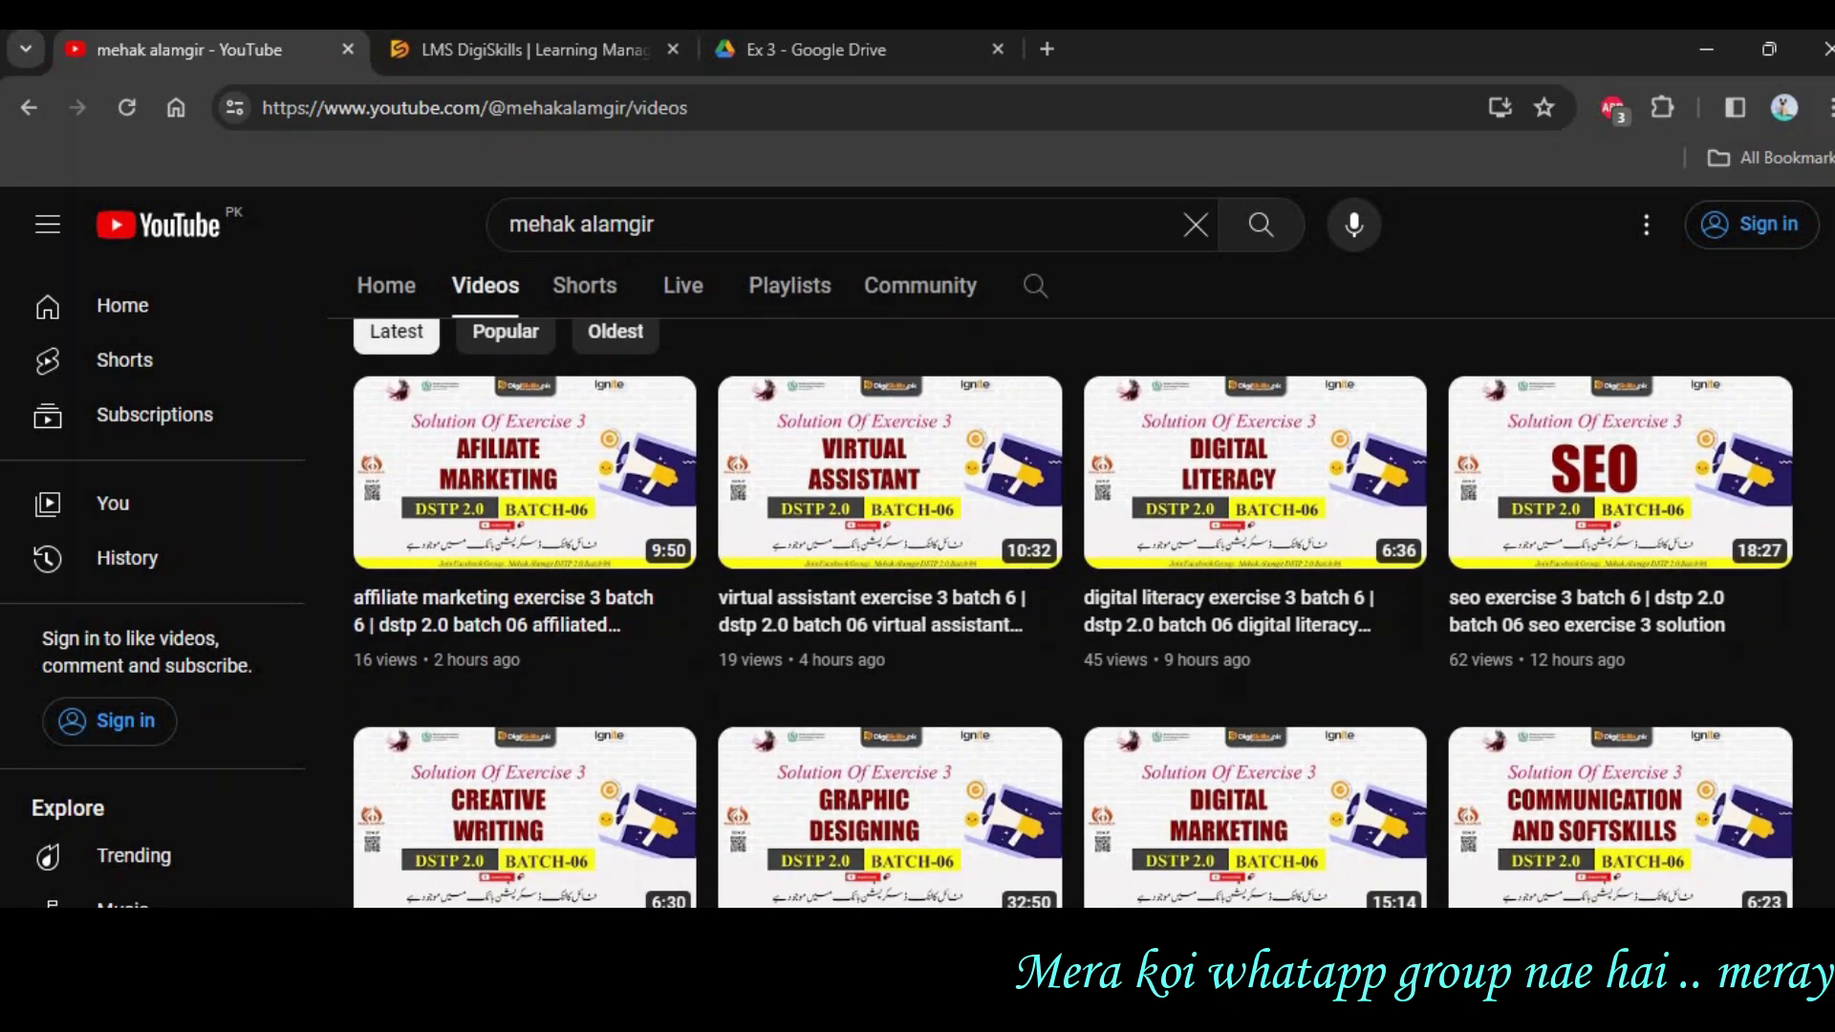
scroll(1084, 573, down, 2)
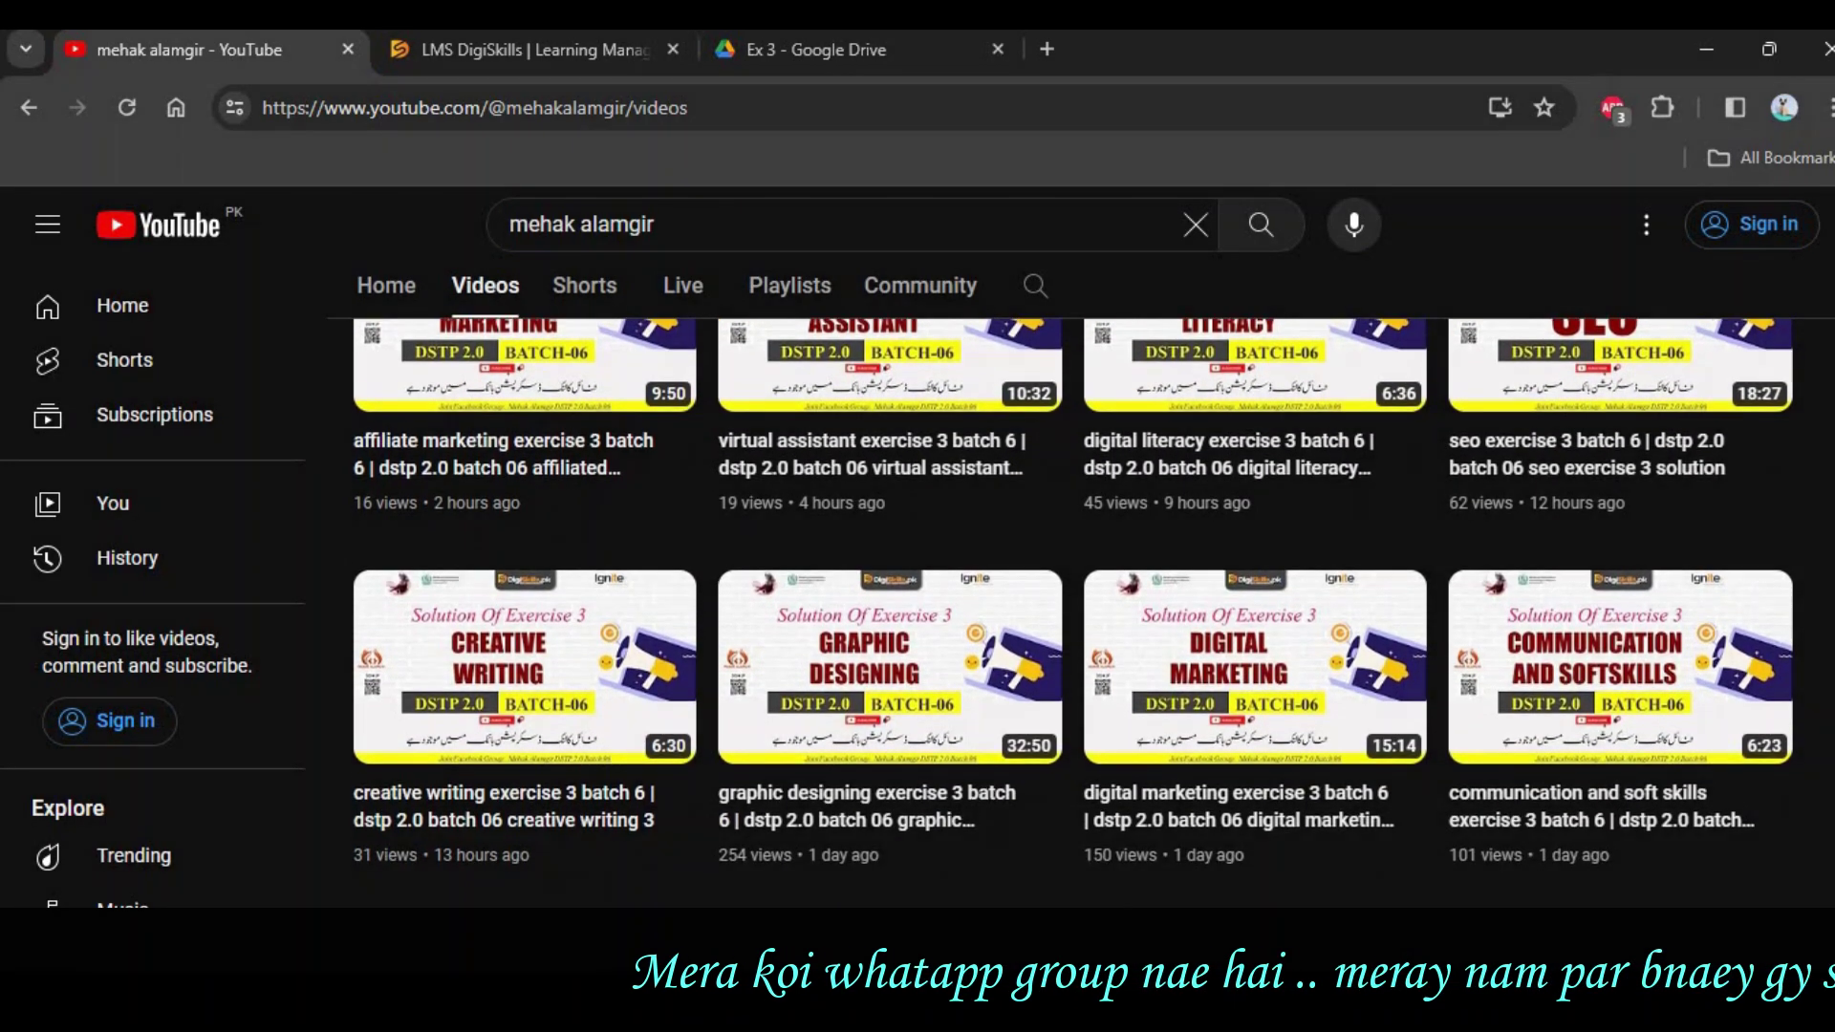
scroll(1084, 573, down, 6)
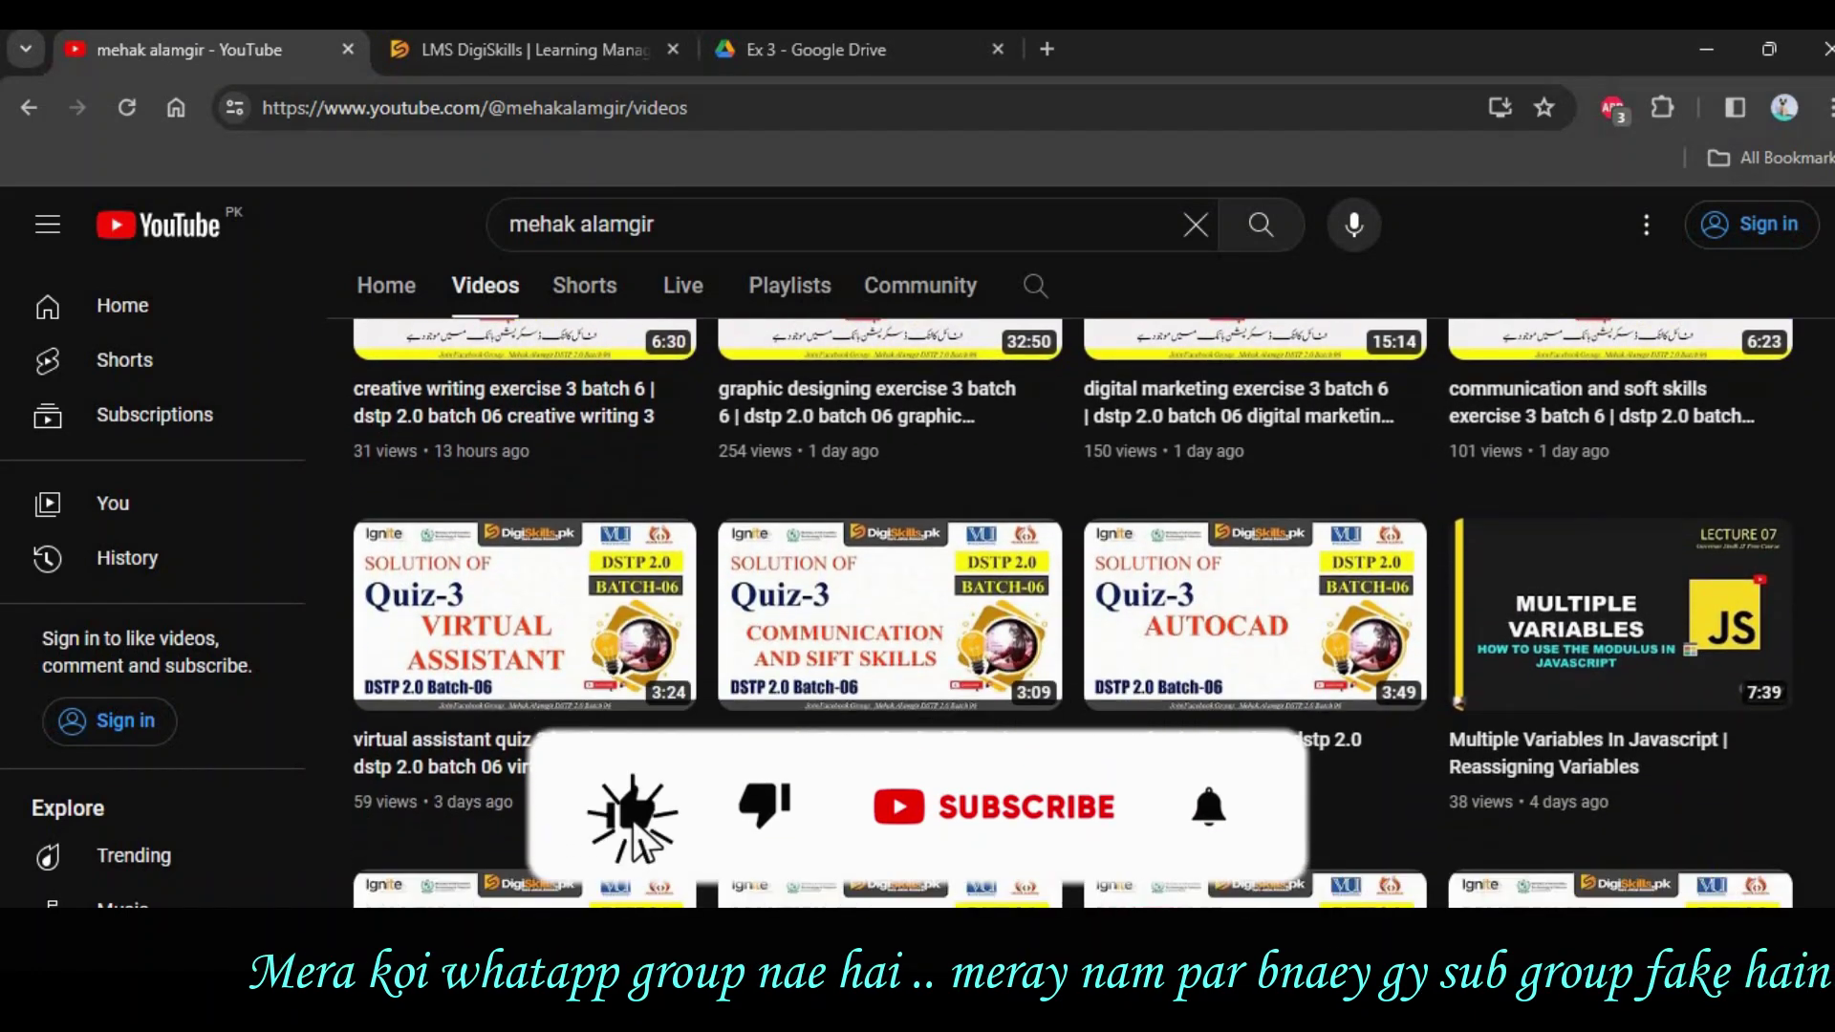
scroll(1084, 573, down, 4)
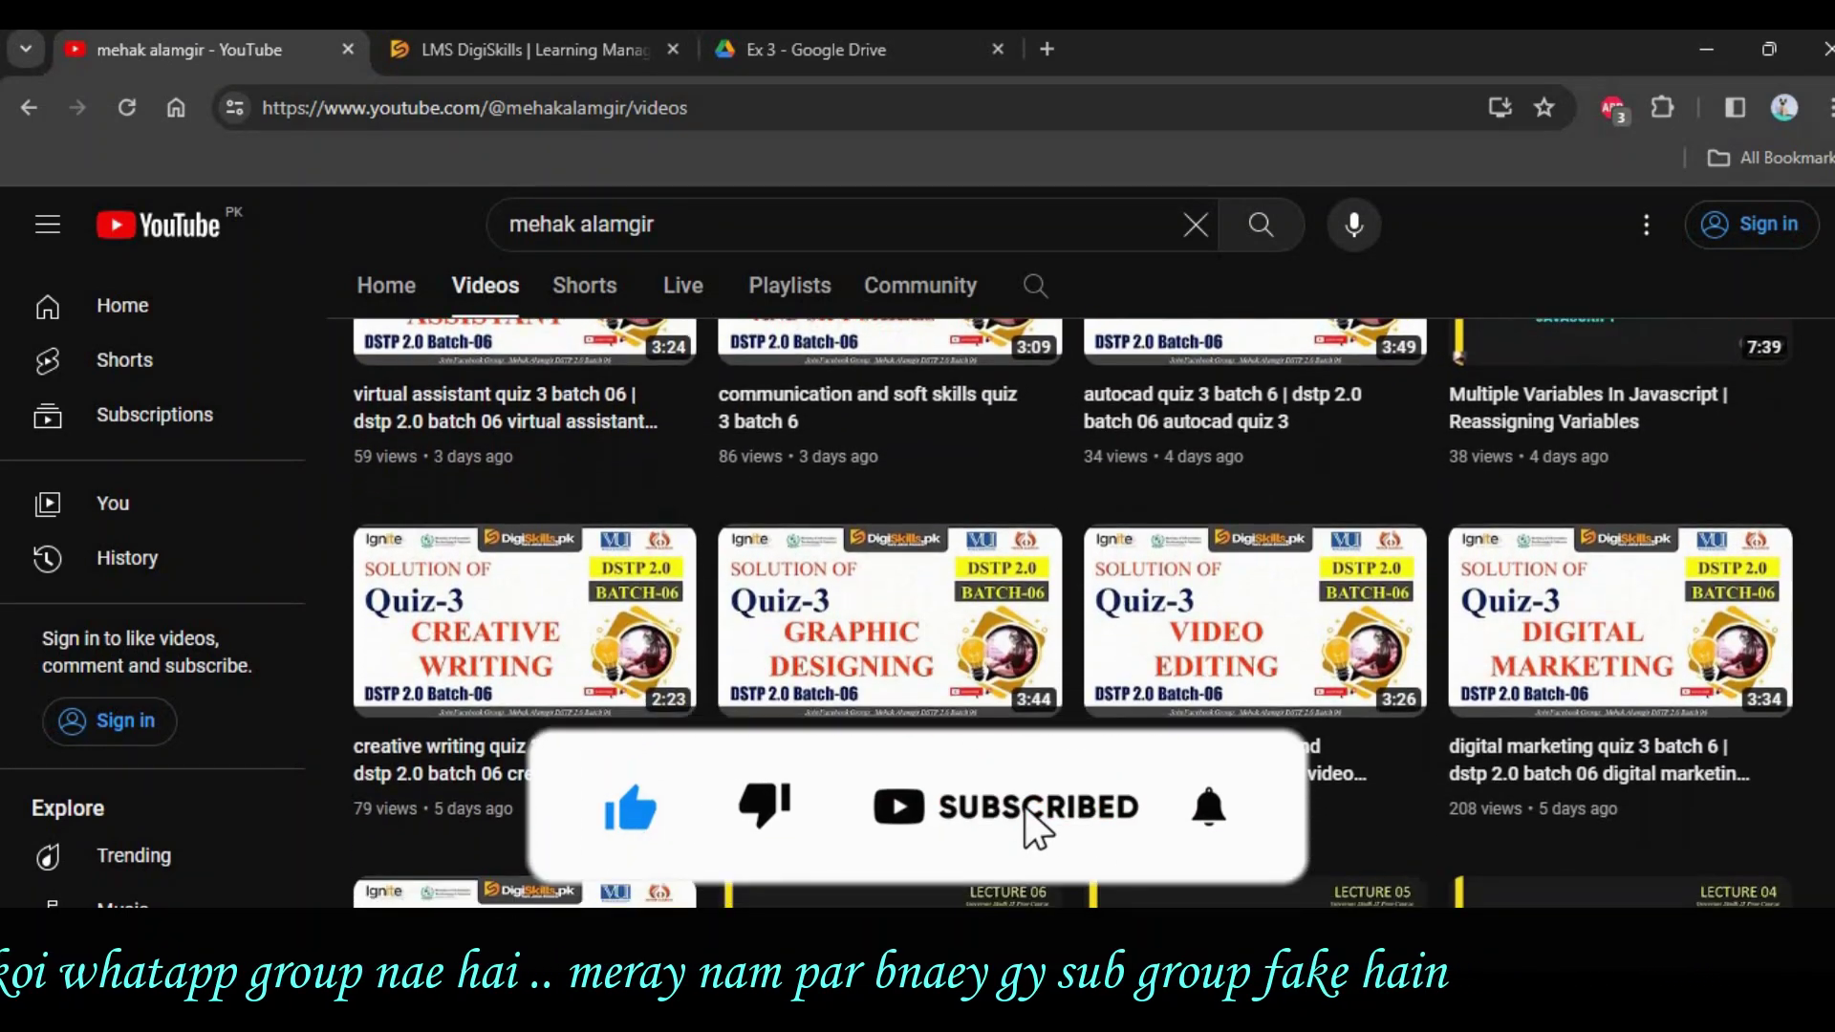
scroll(1084, 573, down, 3)
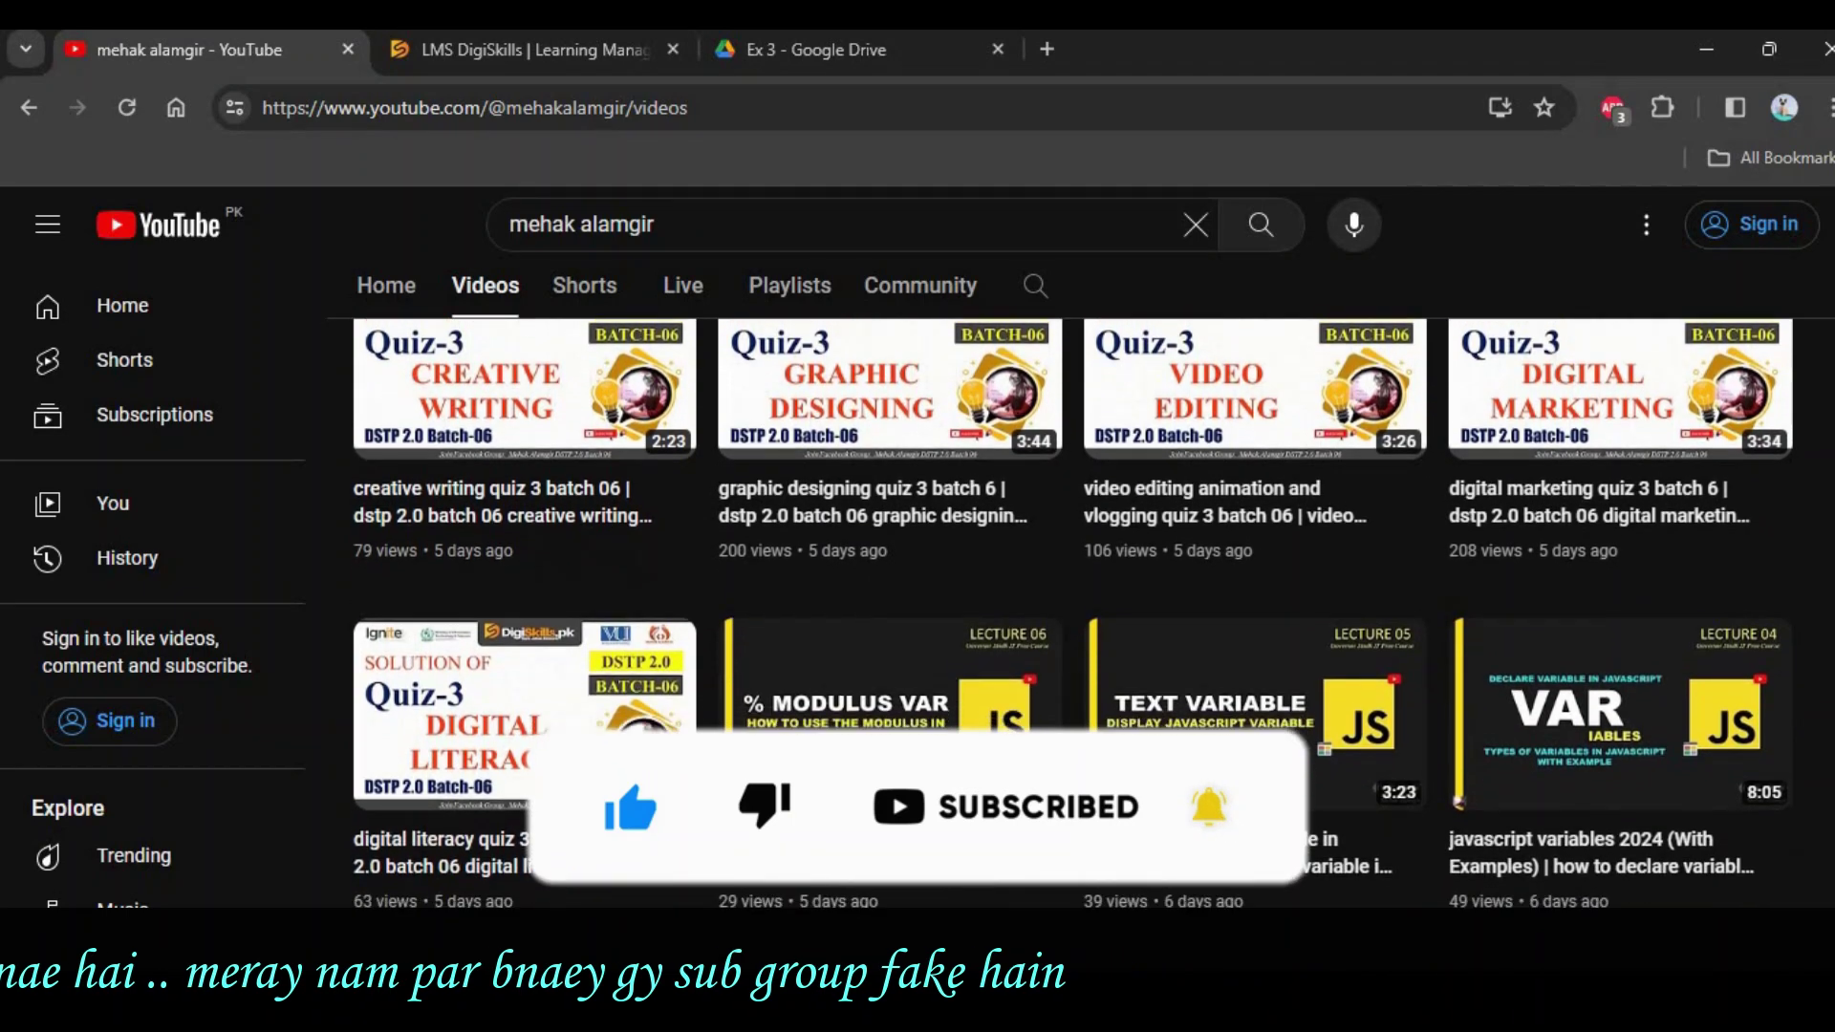
scroll(1083, 574, down, 2)
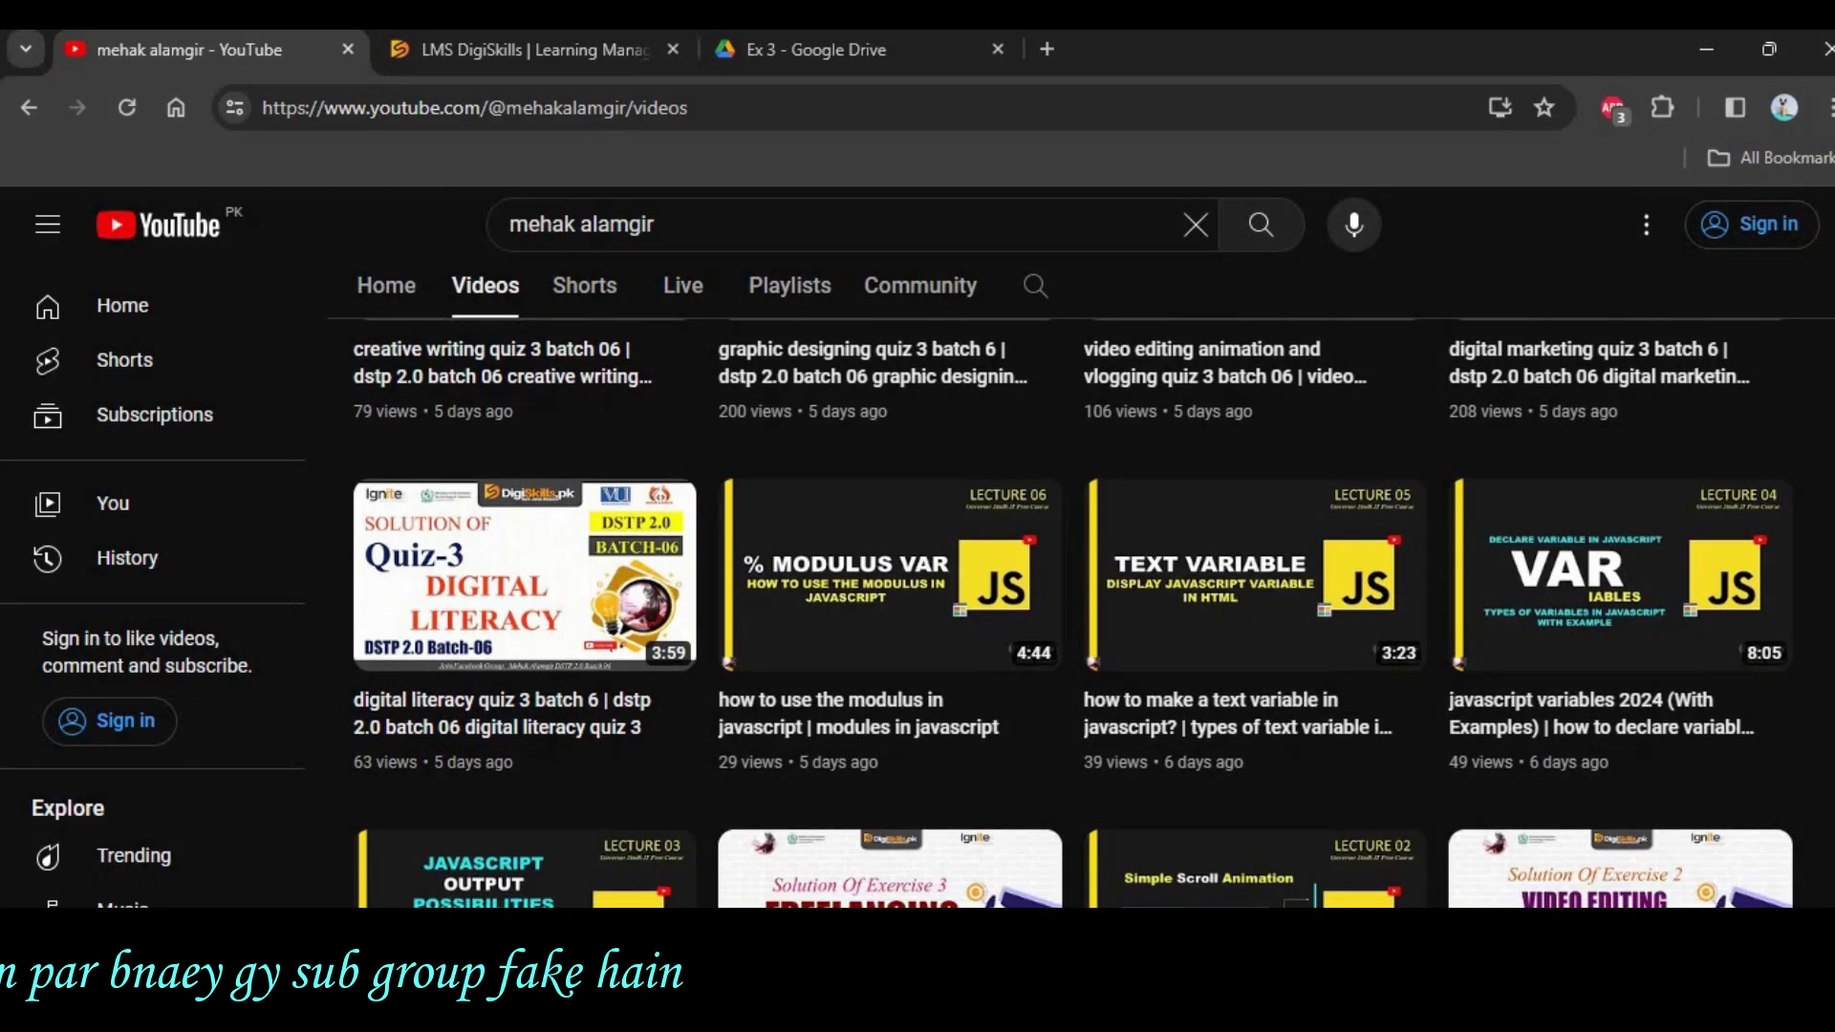
scroll(1084, 574, down, 3)
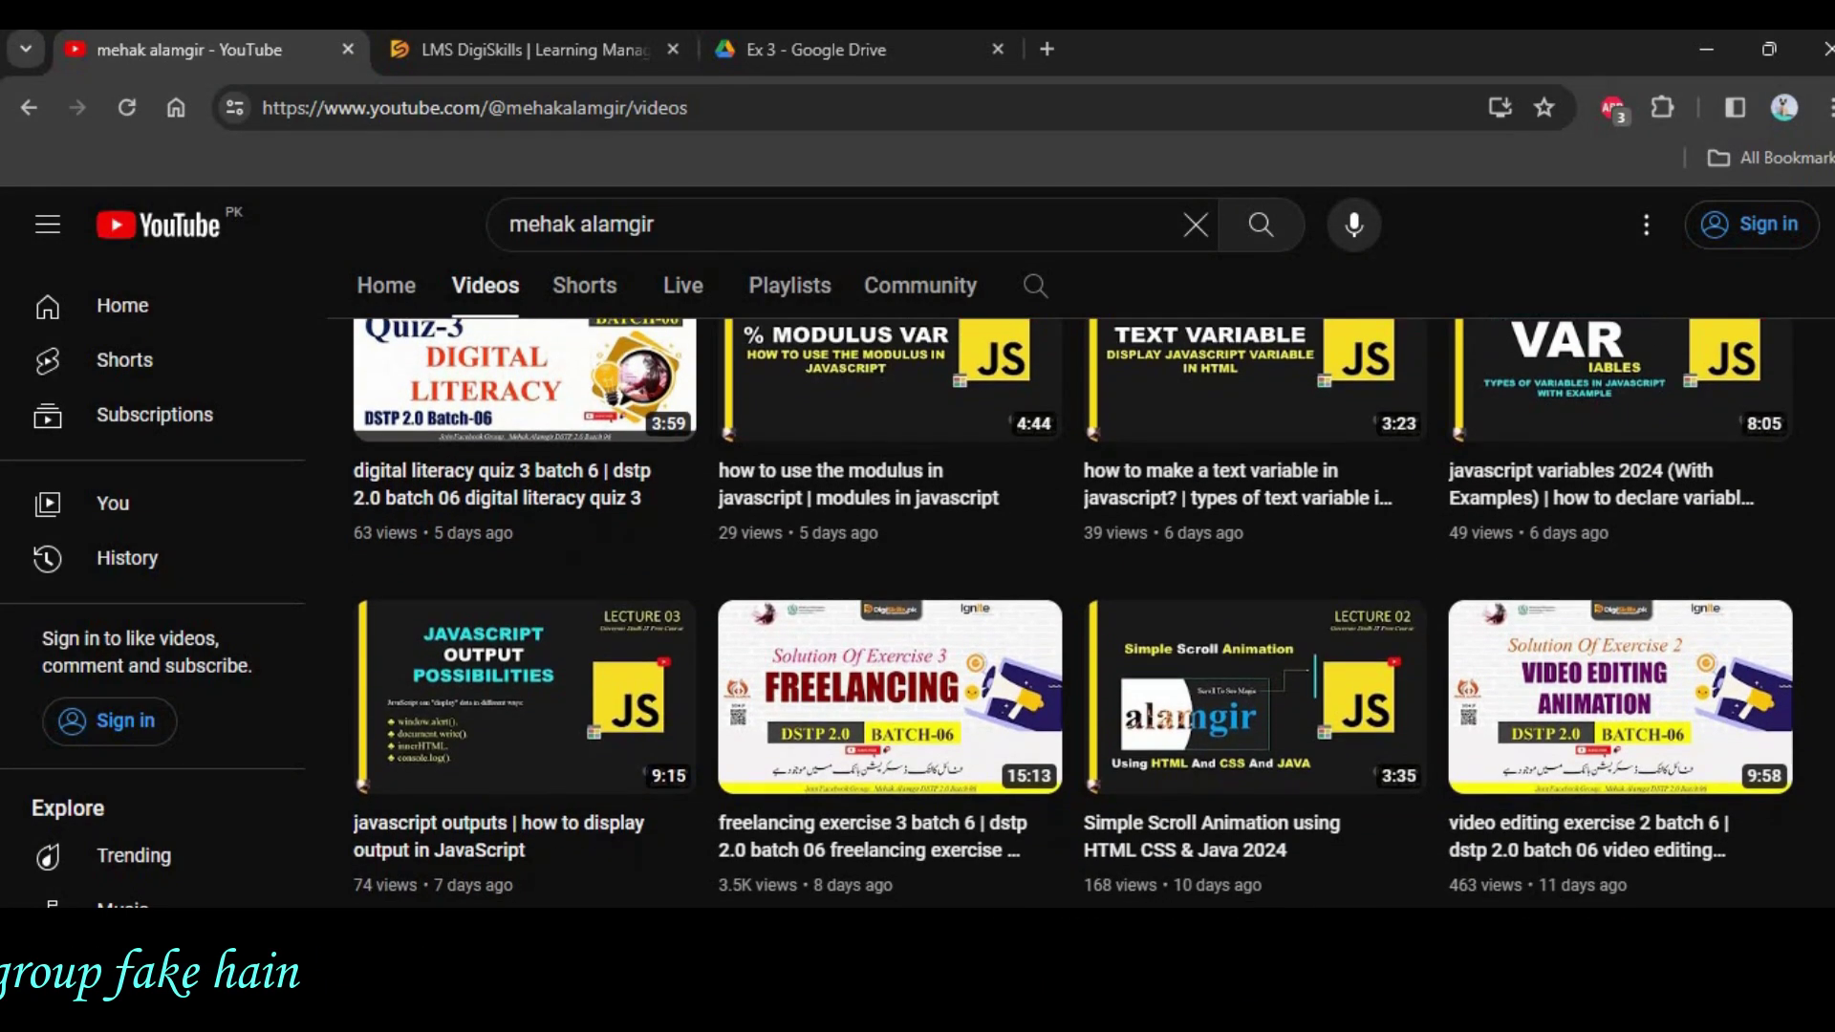